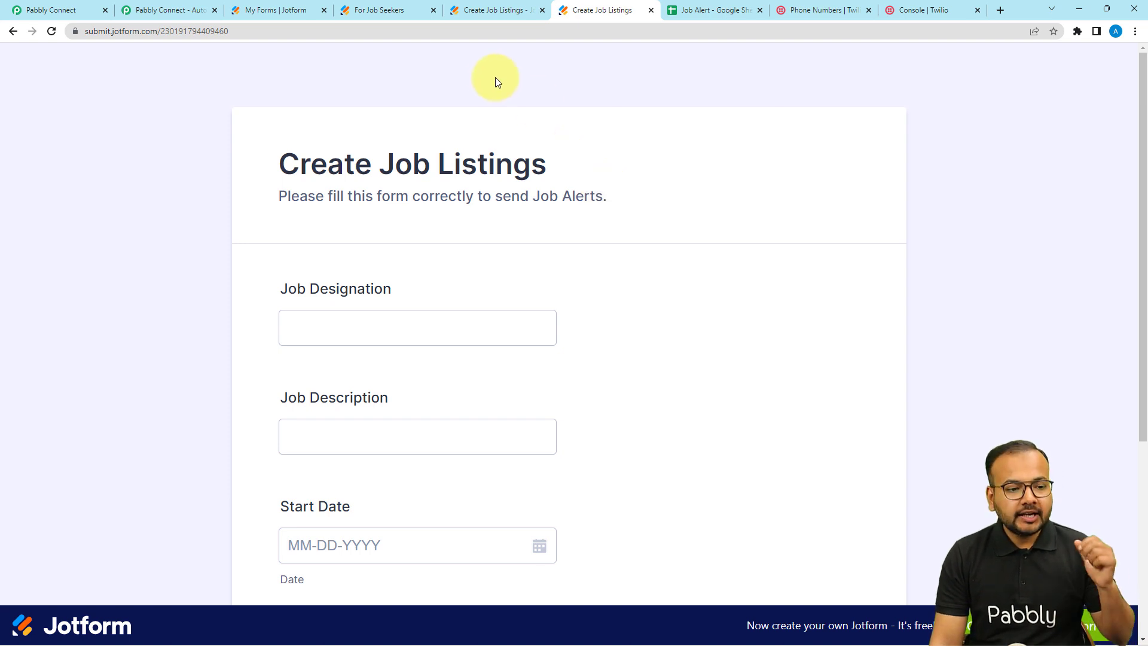
Examine the For Job Seekers form, including its name, email and phone number fields and the available location options
left_click(401, 11)
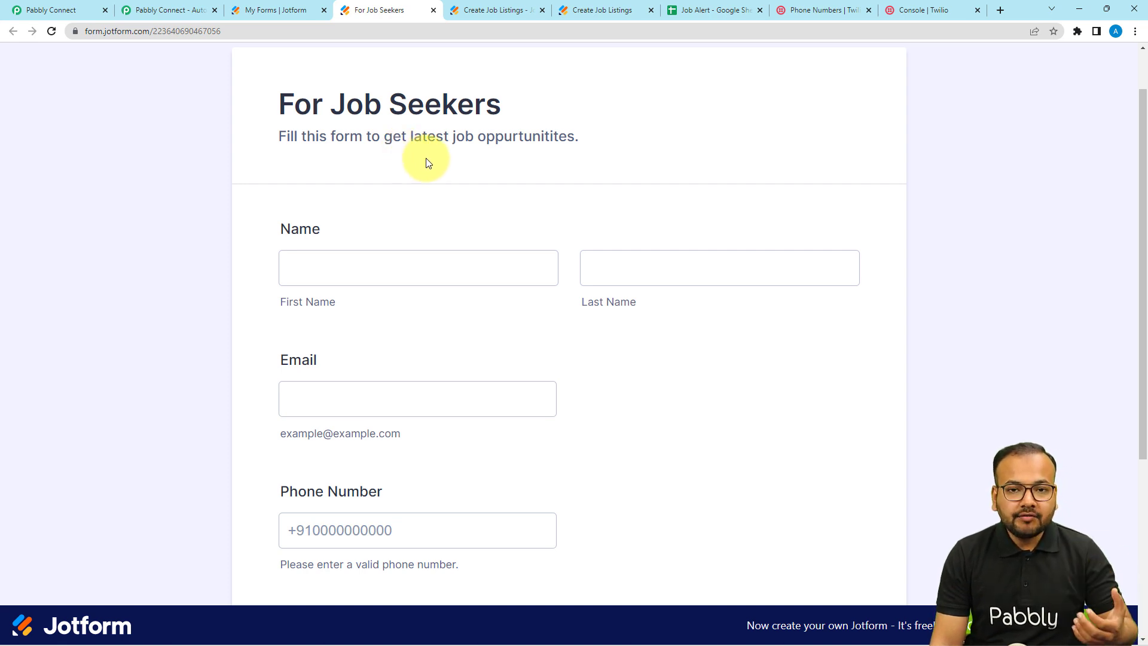
scroll(418, 169, "down", 1)
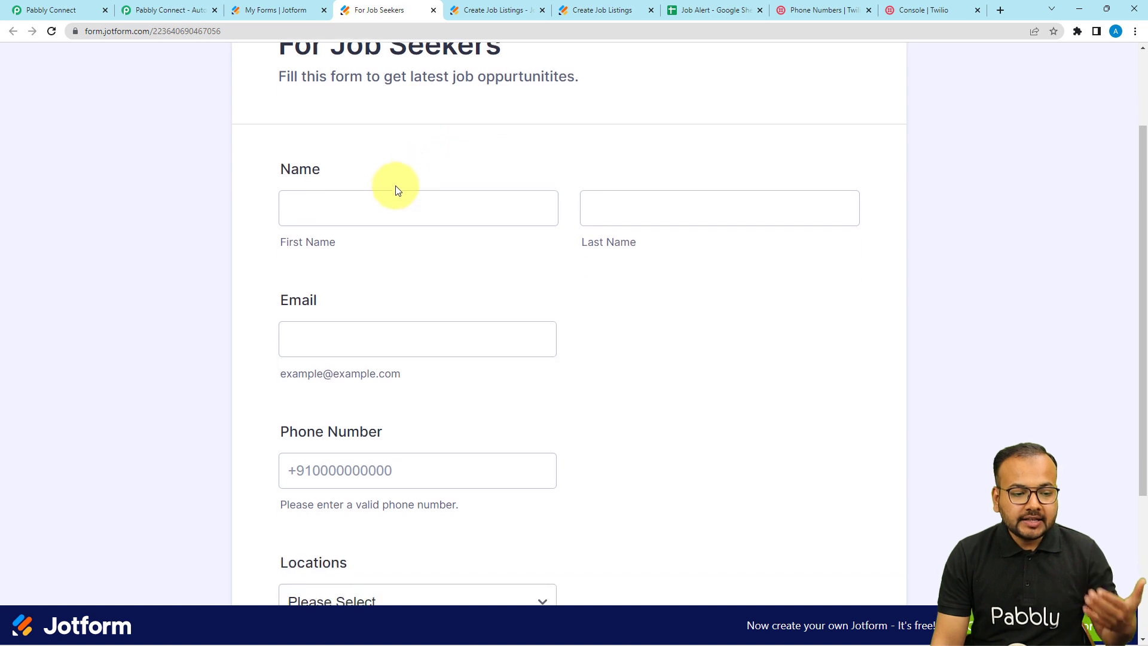
left_click(364, 207)
scroll(413, 207, "down", 2)
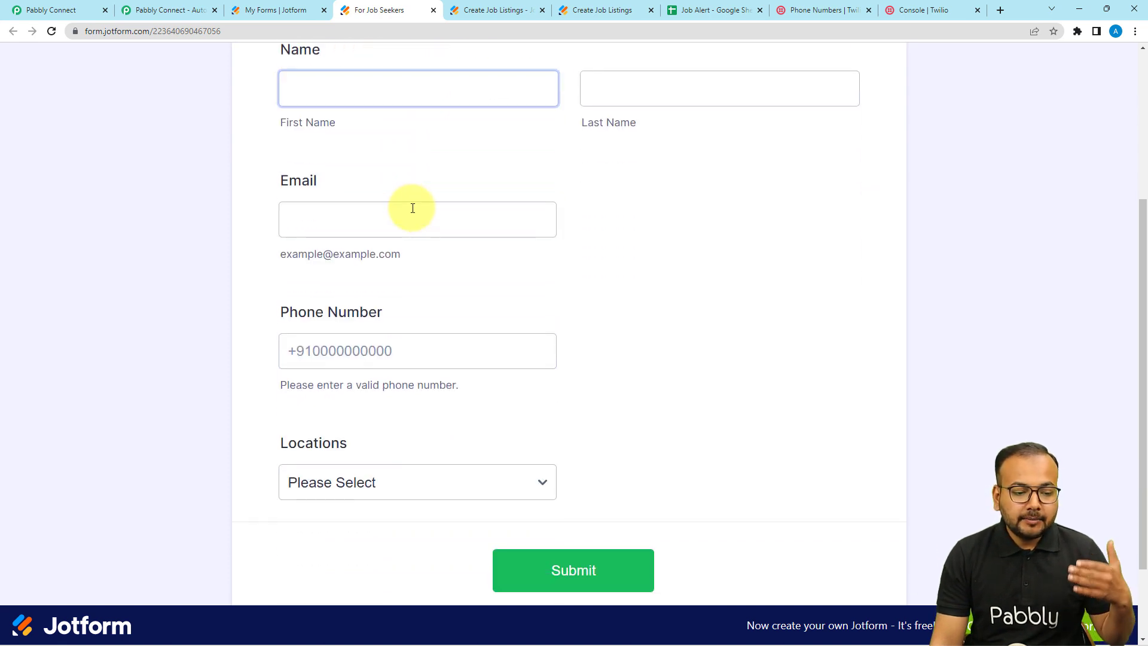
left_click(412, 212)
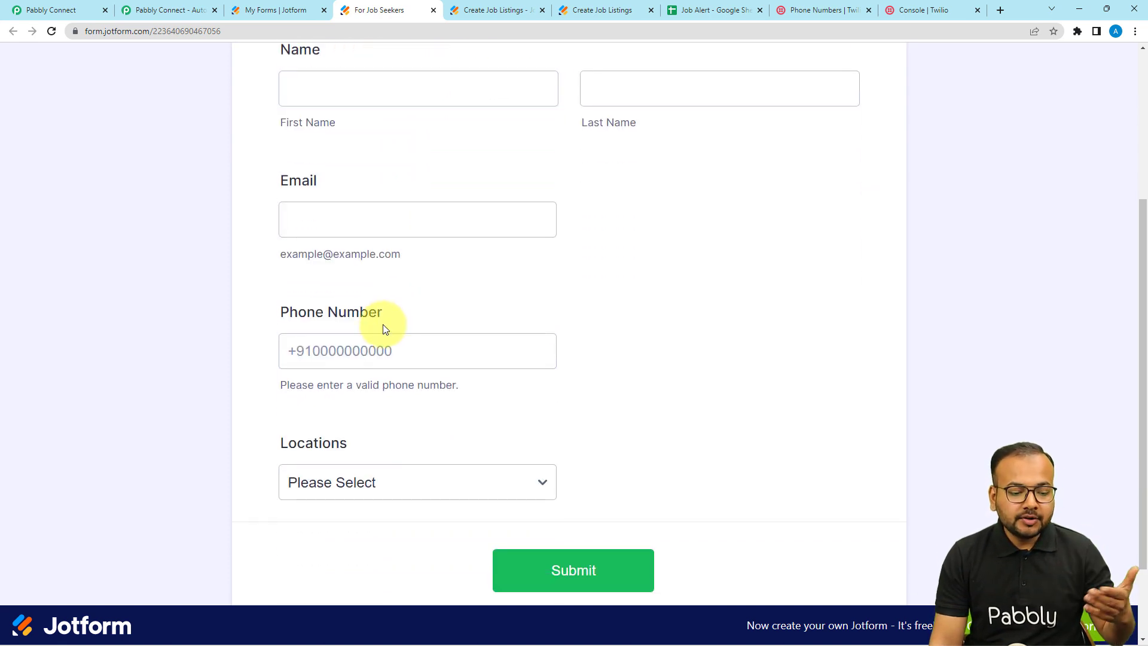
scroll(383, 325, "down", 2)
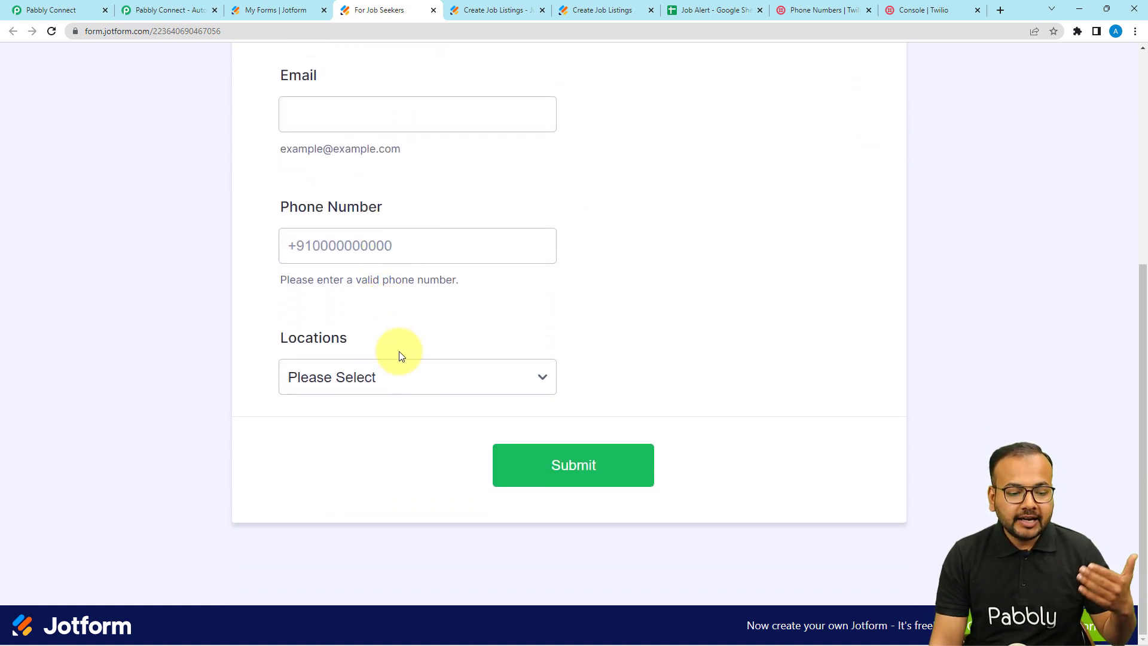
left_click(541, 375)
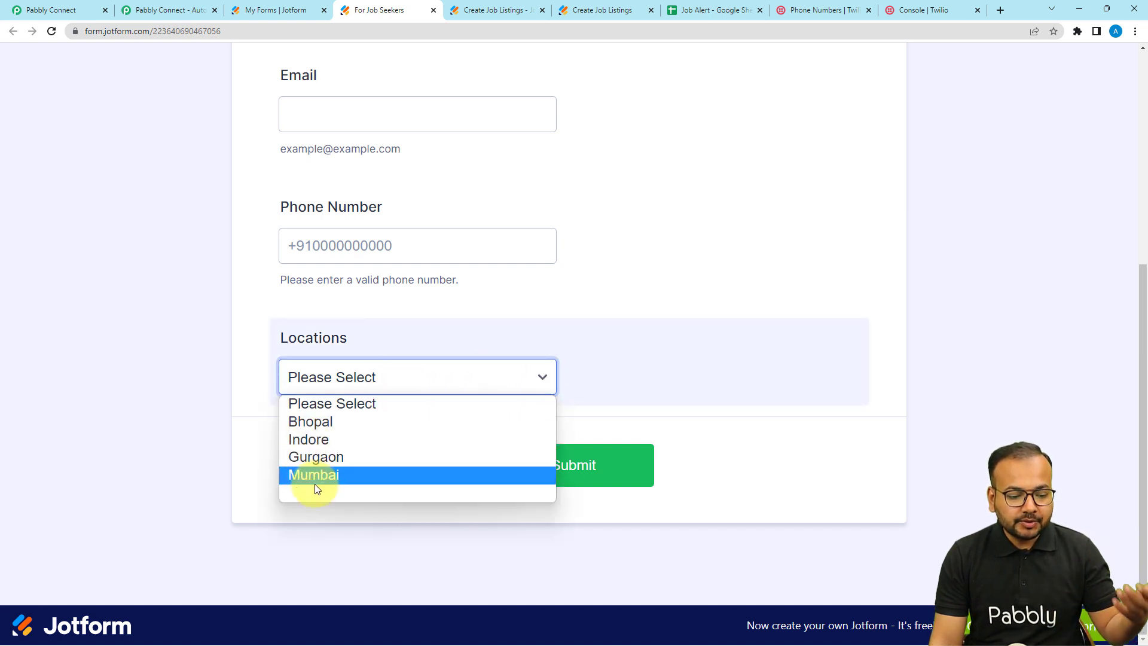
scroll(596, 253, "up", 3)
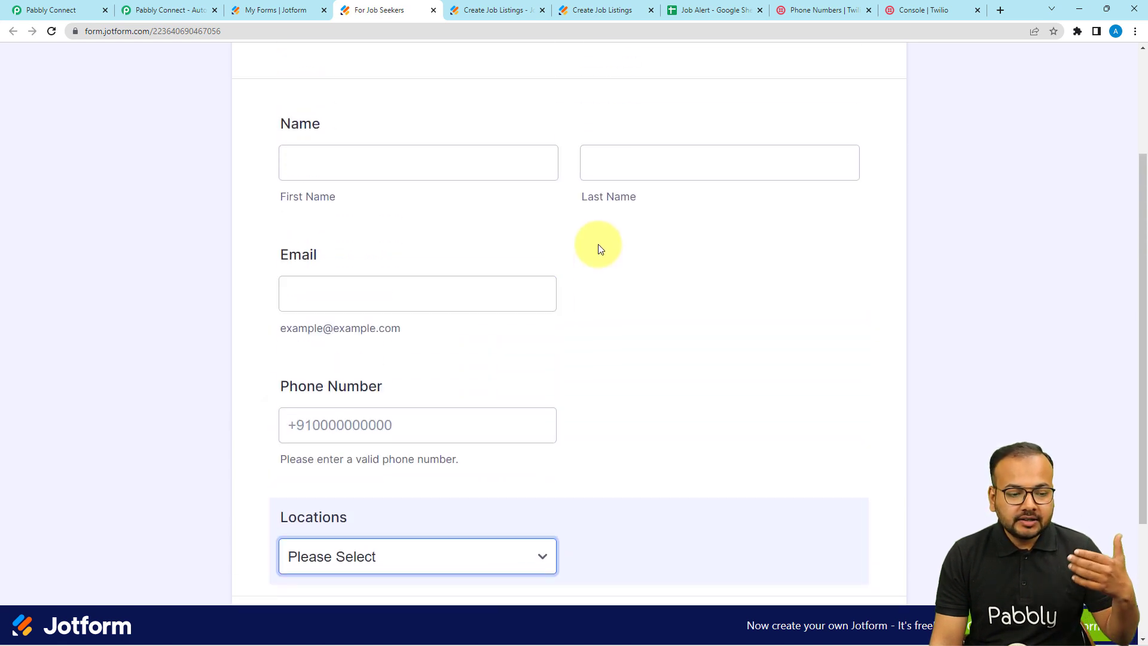
scroll(599, 248, "down", 2)
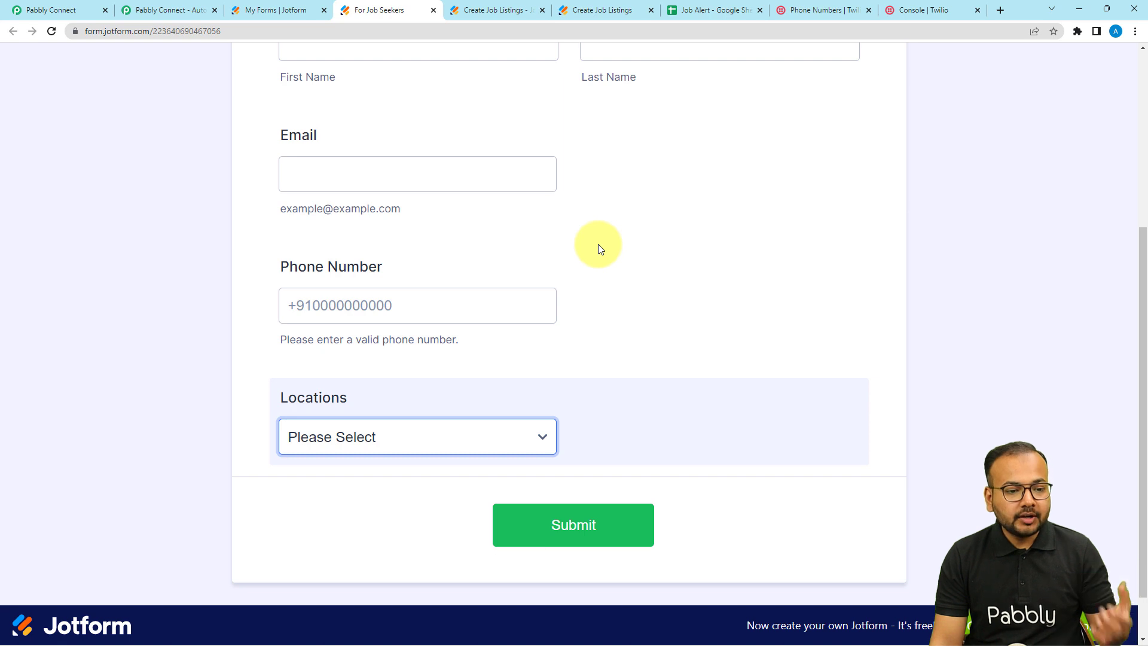
Look over the Job Seekers sheet of the Job Alert spreadsheet and the fields of the Create Job Listings form
left_click(684, 12)
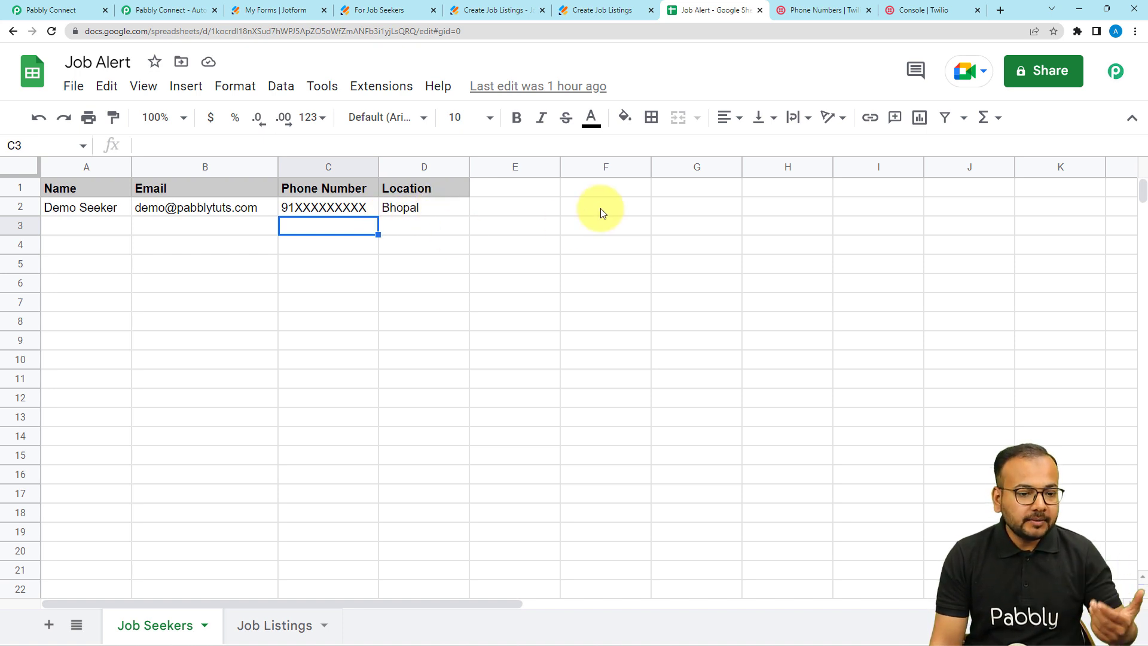
left_click(600, 15)
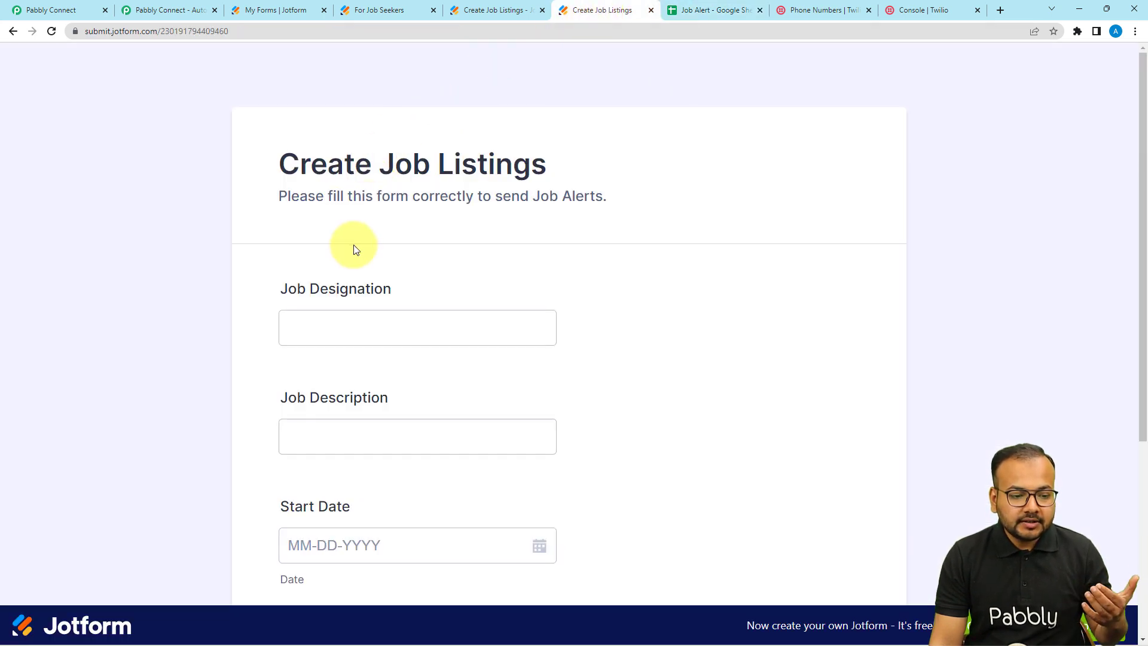
scroll(354, 250, "down", 1)
left_click(324, 266)
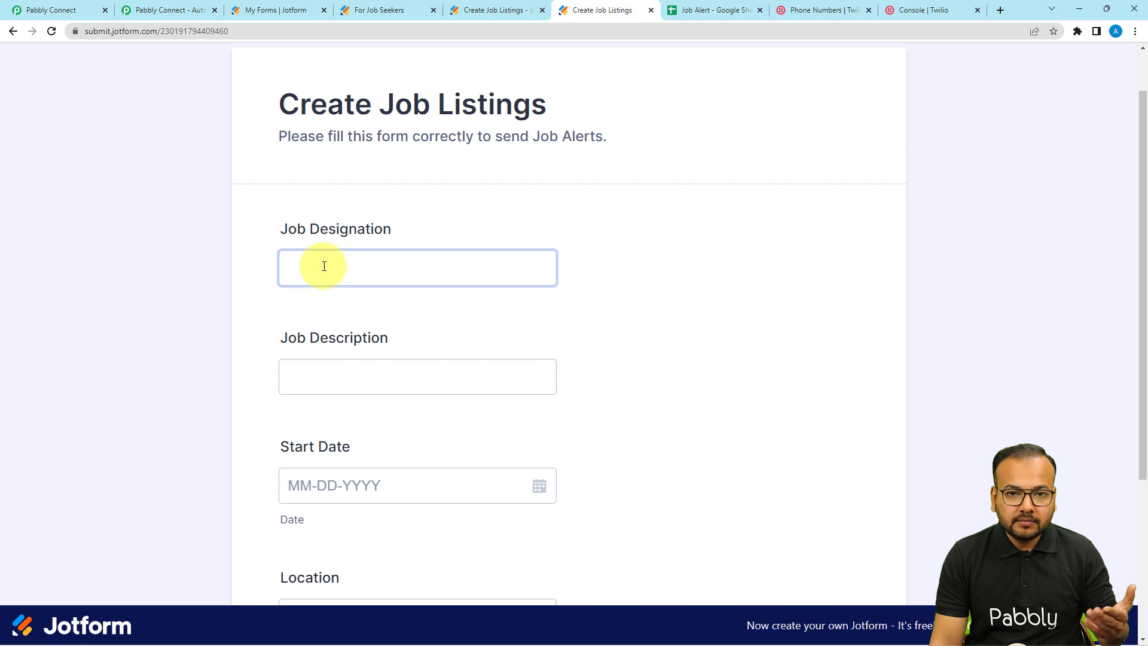
scroll(371, 220, "down", 2)
left_click(371, 220)
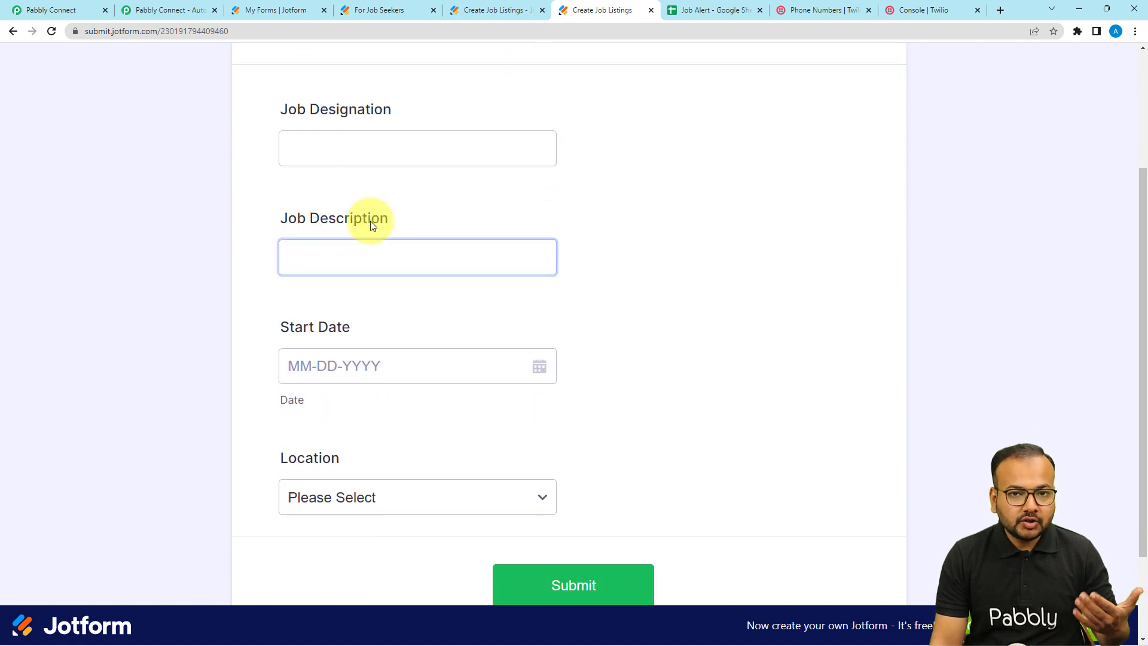
left_click(469, 145)
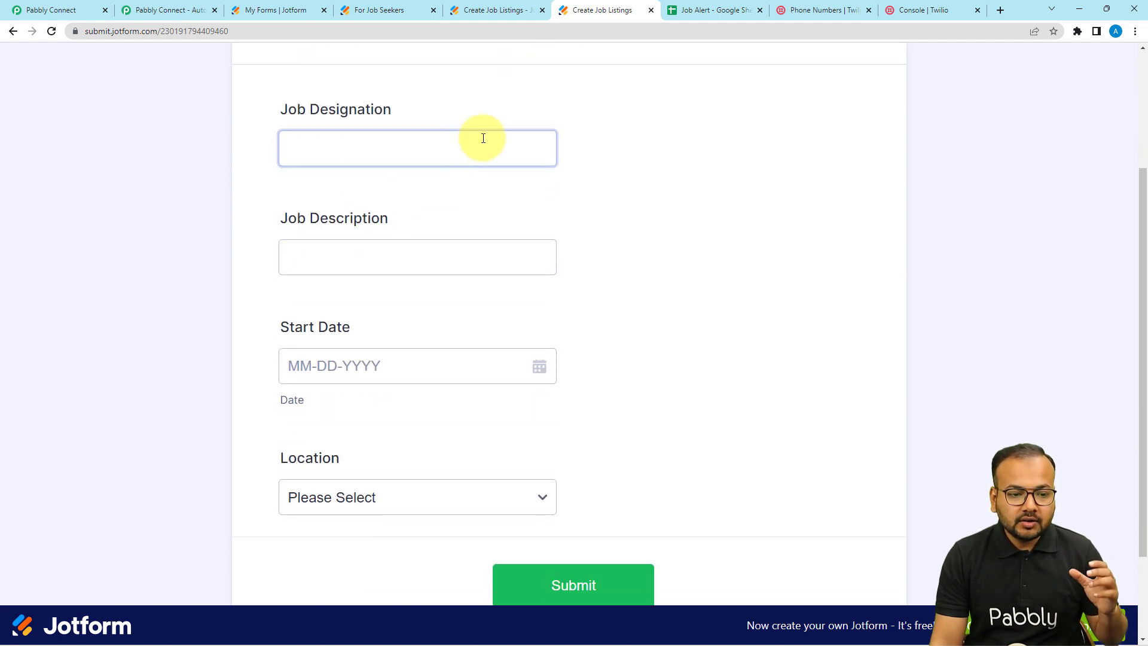
left_click(691, 9)
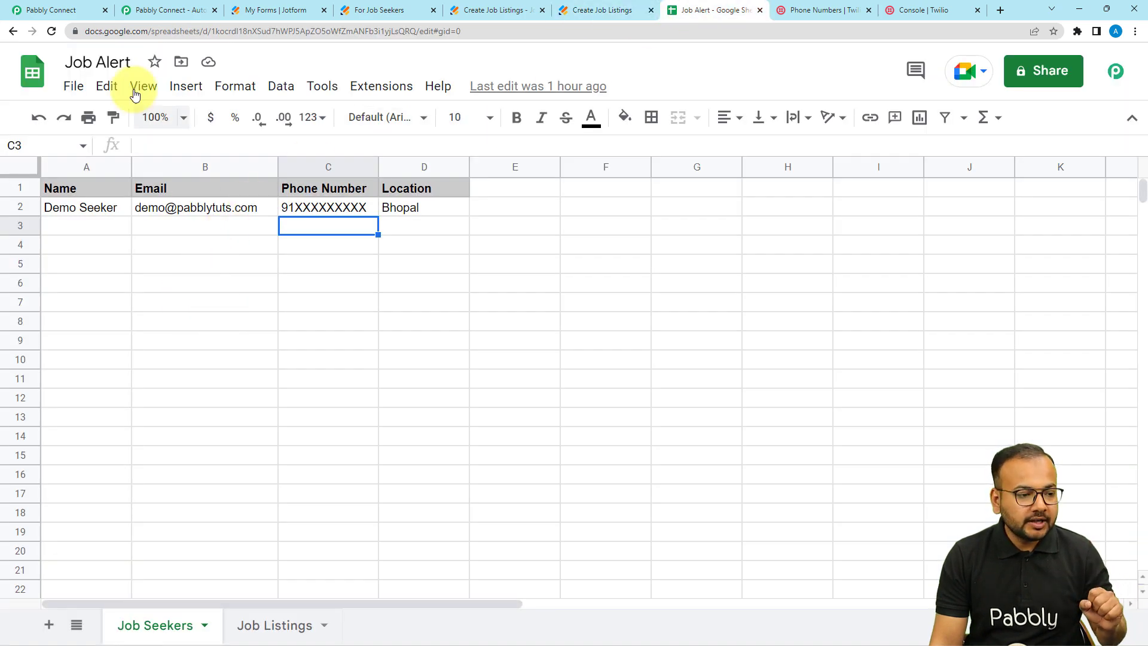
View the Pabbly Connect website and its list of products
left_click(150, 10)
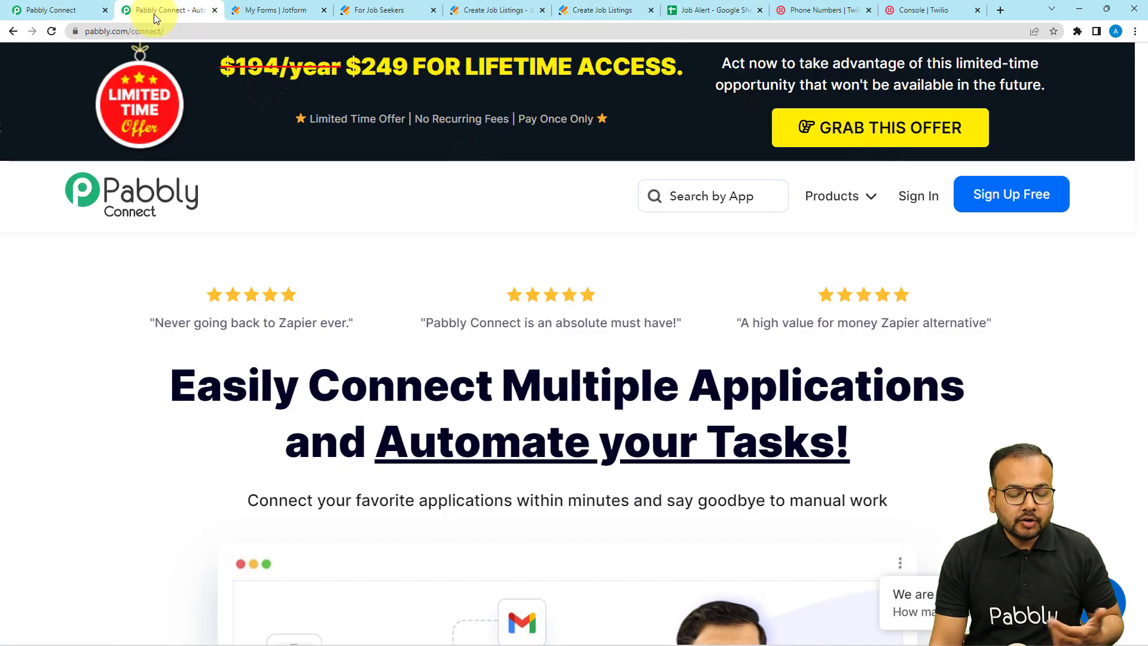
left_click(820, 102)
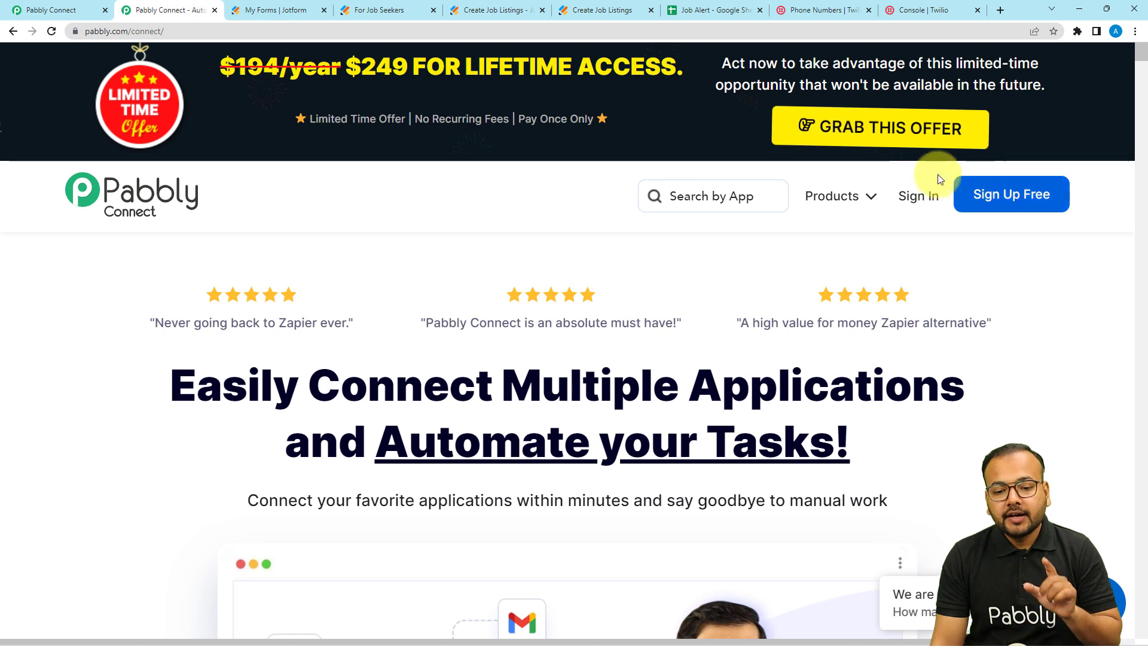
mouse_move(842, 199)
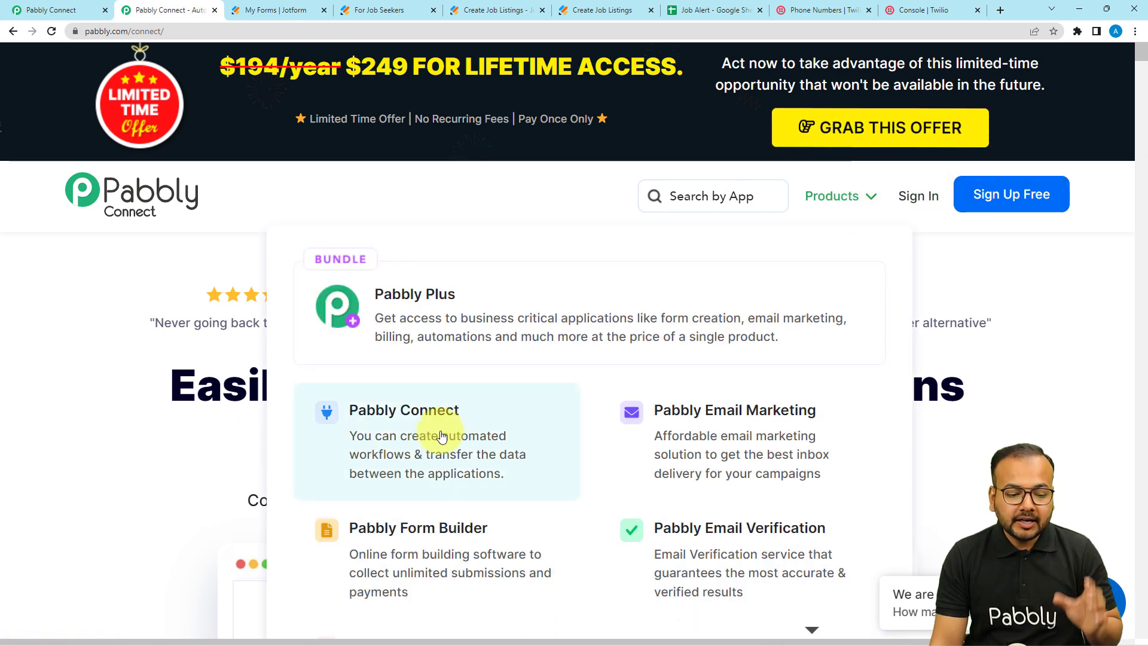
Switch to the Pabbly Connect dashboard and create a workflow named "Job Alerts on SMS"
left_click(64, 12)
mouse_move(905, 262)
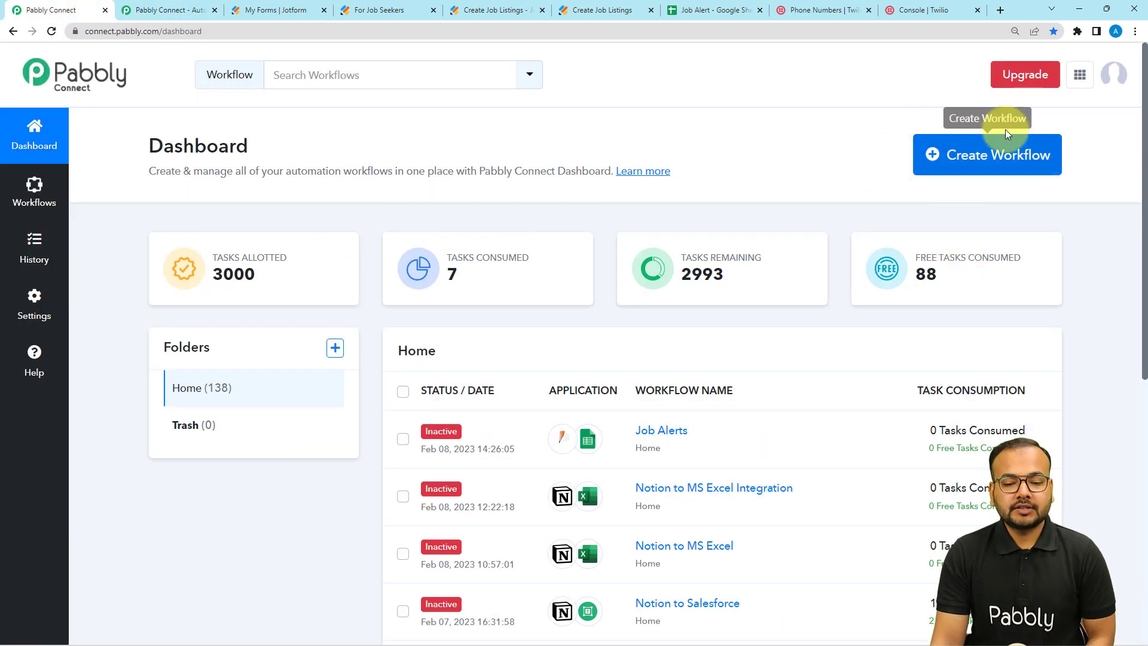
left_click(980, 158)
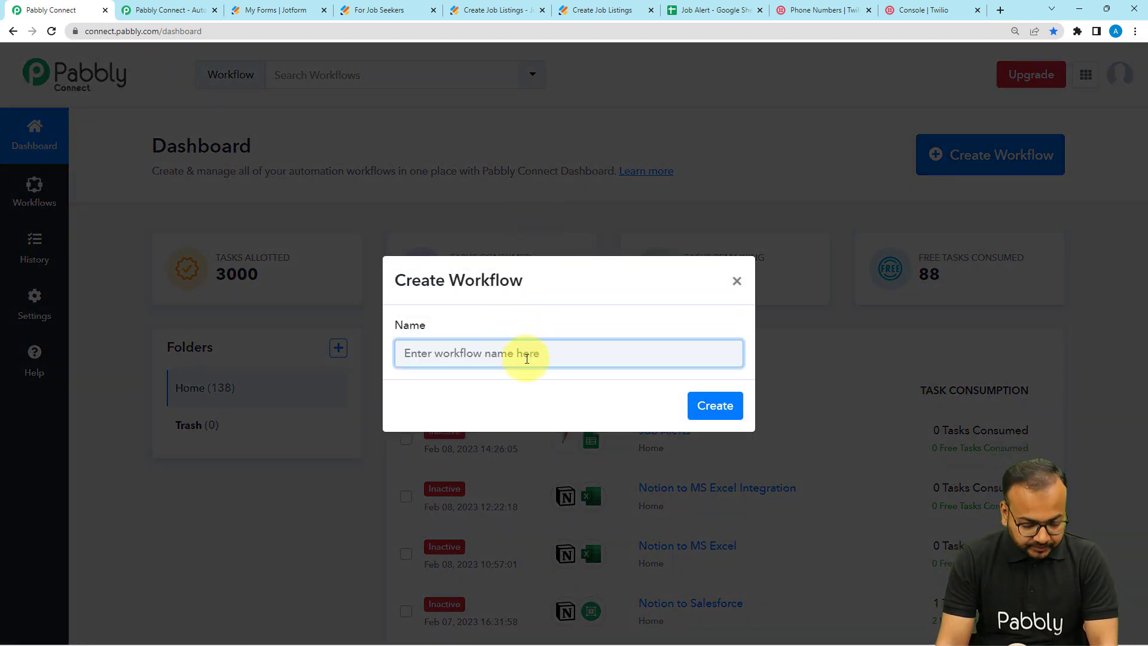
type("Job")
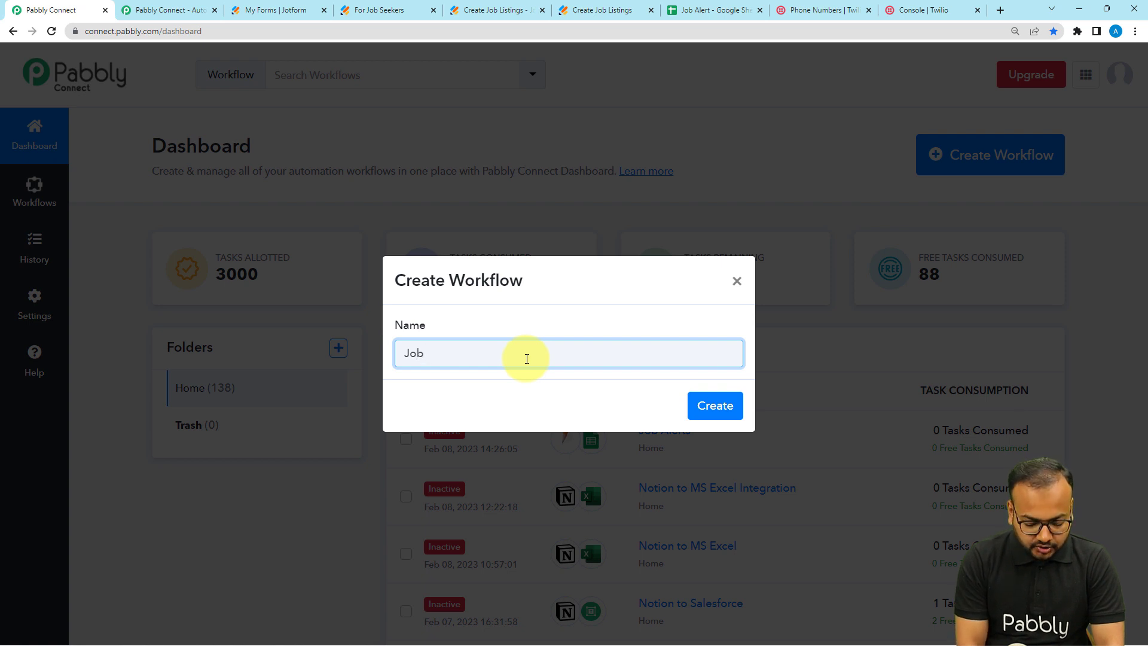
type(" Alerts")
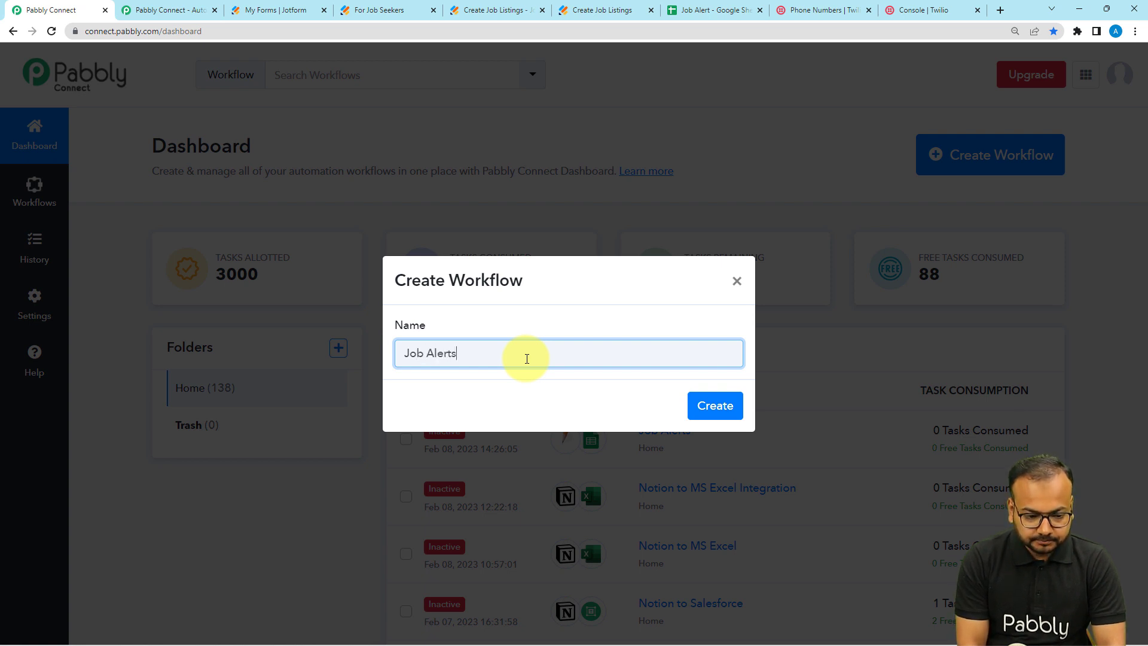
type(" on SM")
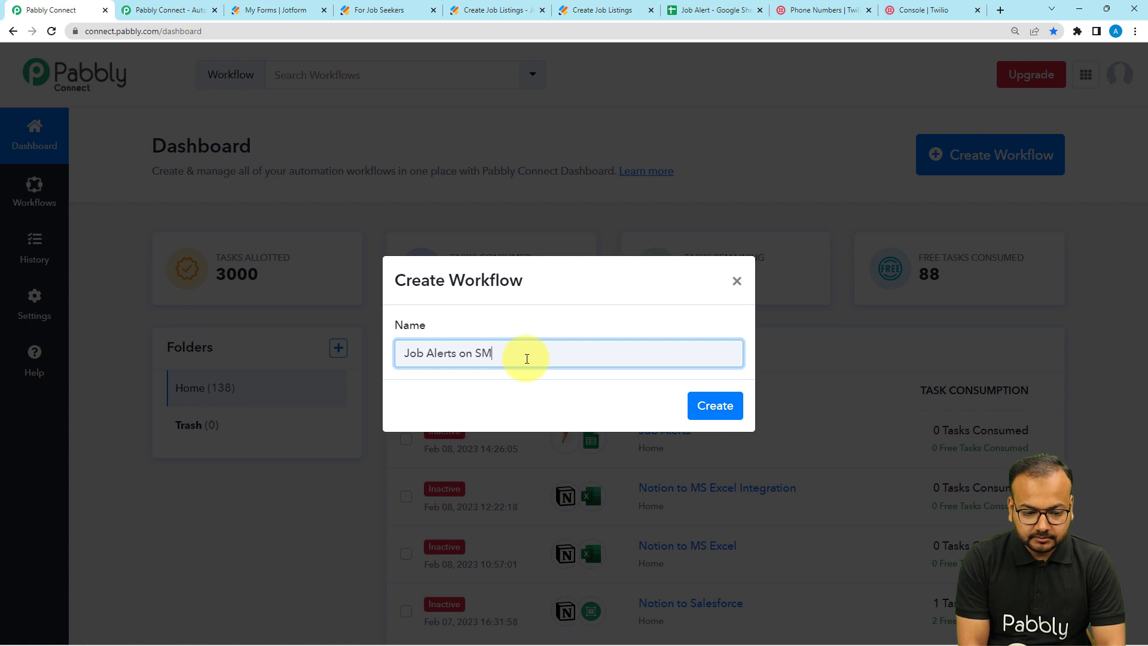
type("S")
key("Return")
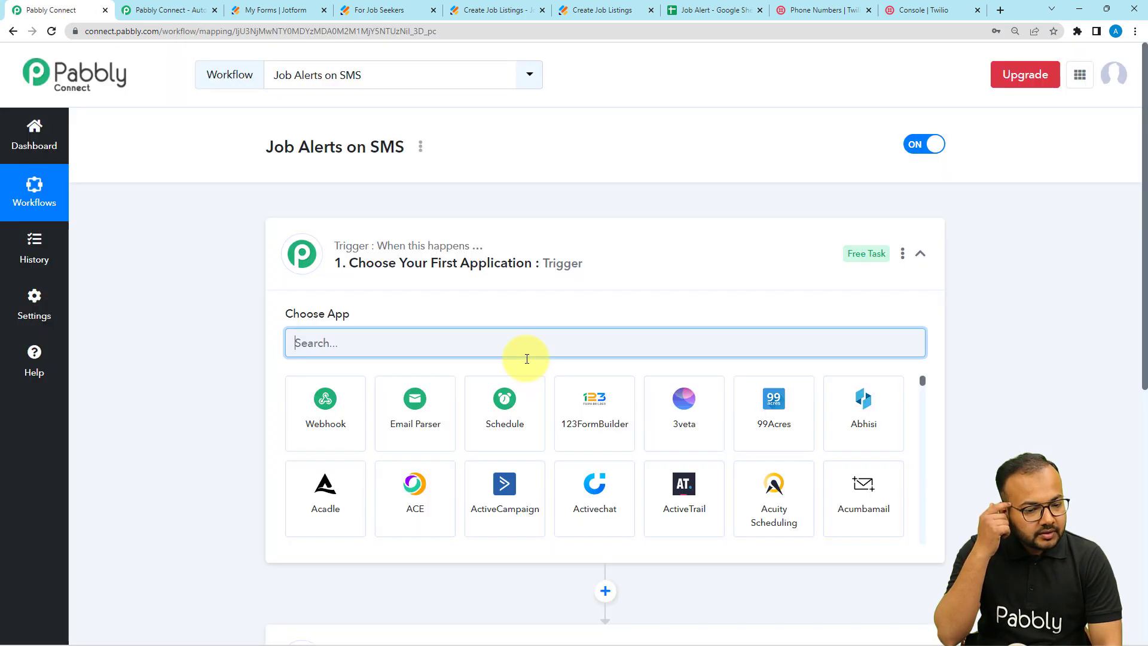
Collapse the trigger step, then check the Create Job Listings form's location options and the Job Seekers sheet
left_click(443, 269)
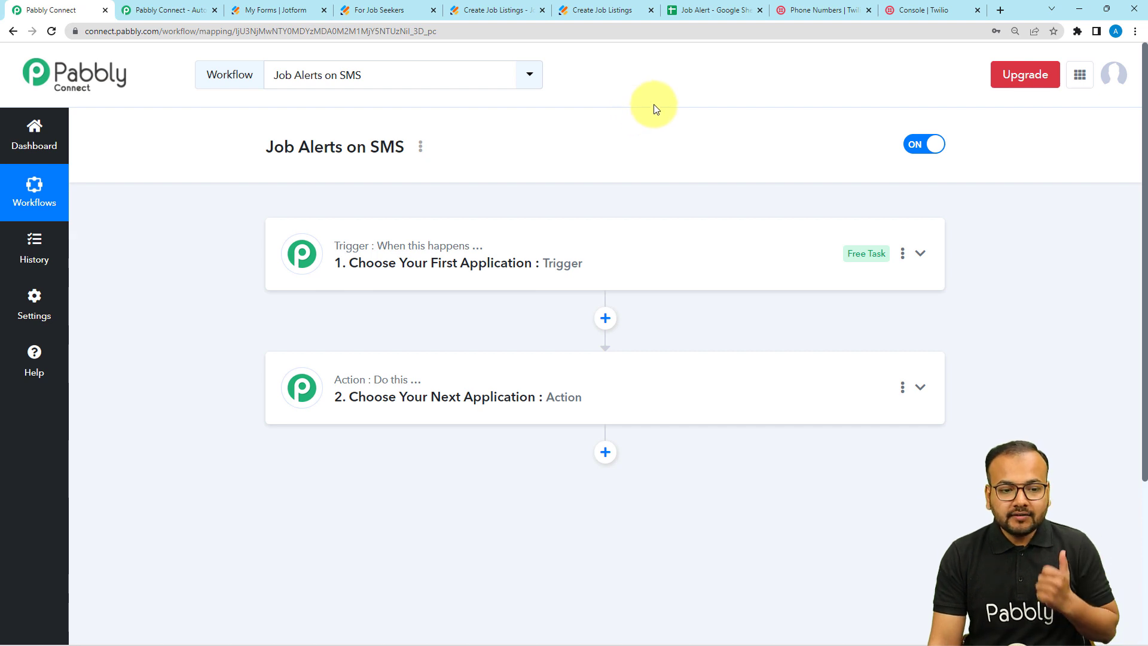
left_click(615, 12)
scroll(710, 245, "up", 2)
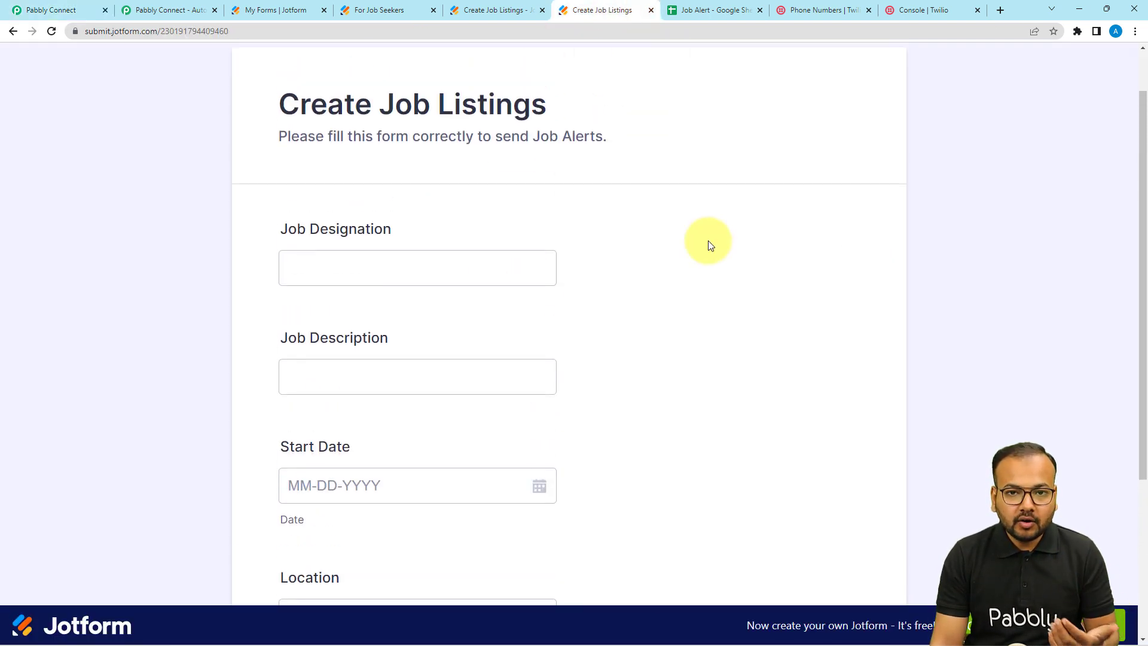
scroll(708, 240, "down", 4)
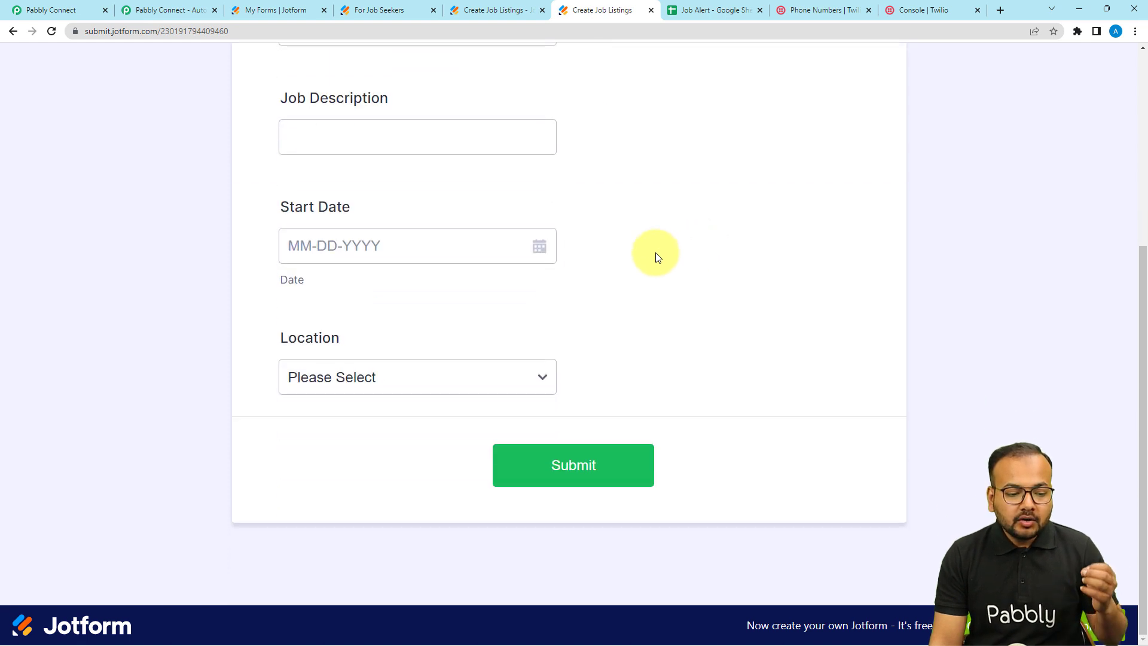
left_click(350, 371)
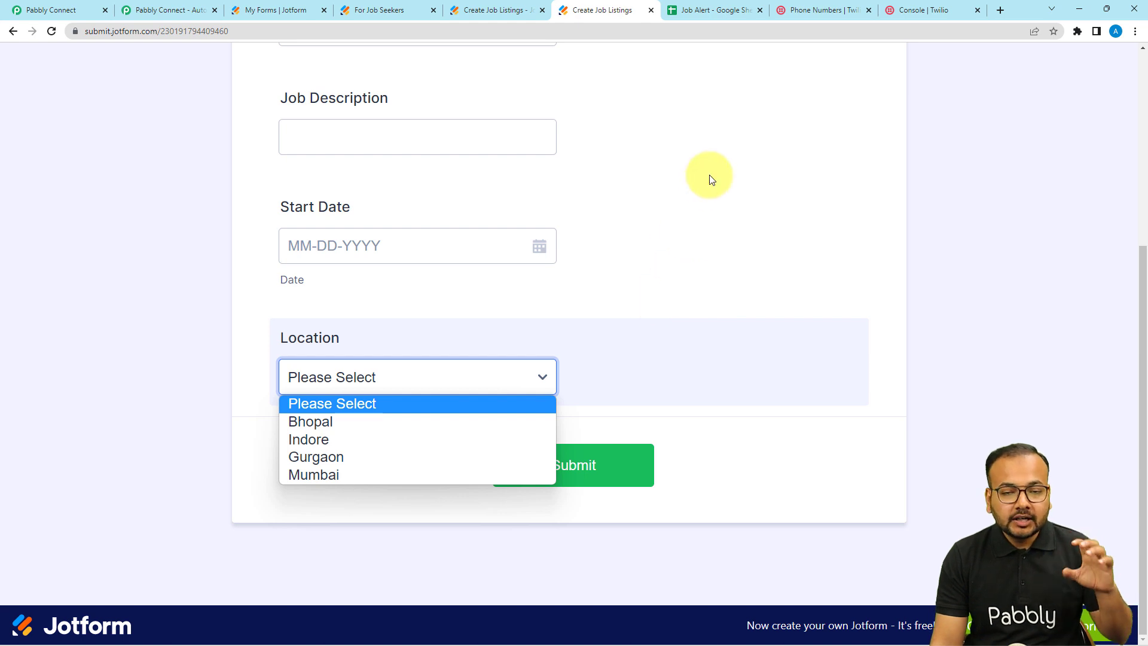
left_click(705, 11)
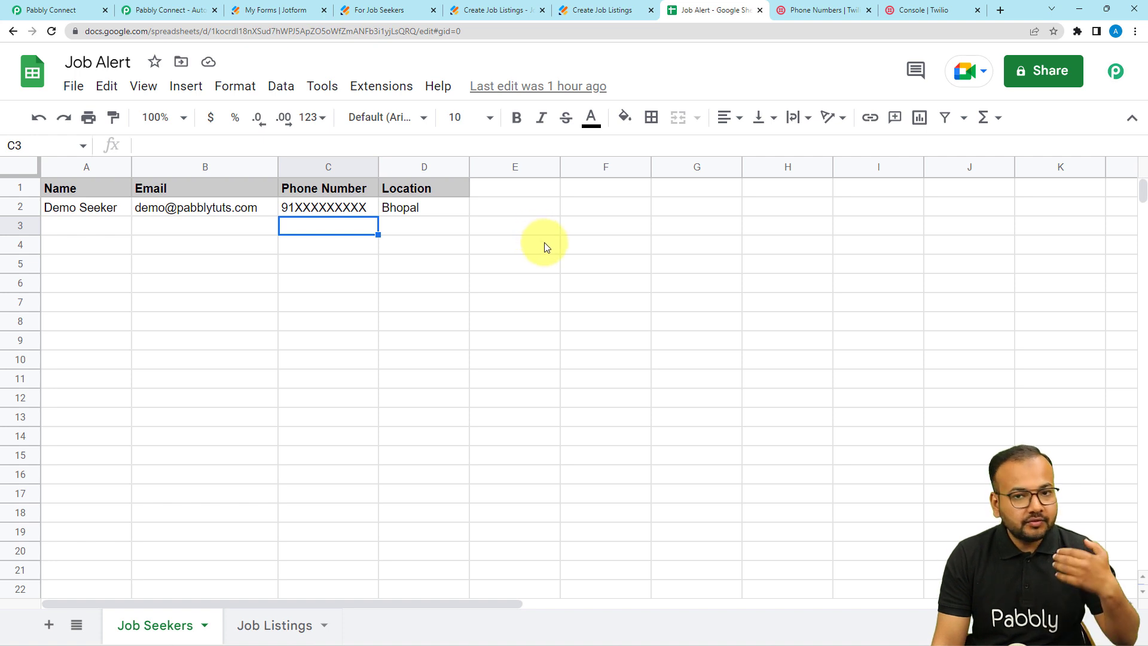
Return to the Pabbly Connect workflow and set its trigger app to JotForm with the New Response event
left_click(74, 11)
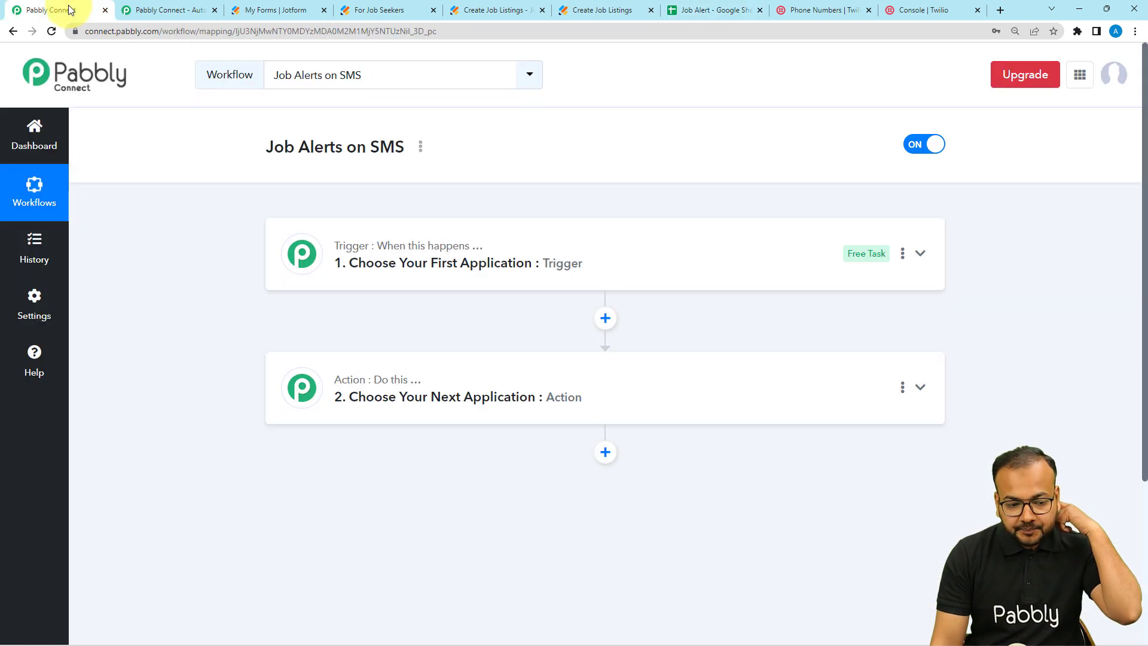
left_click(333, 239)
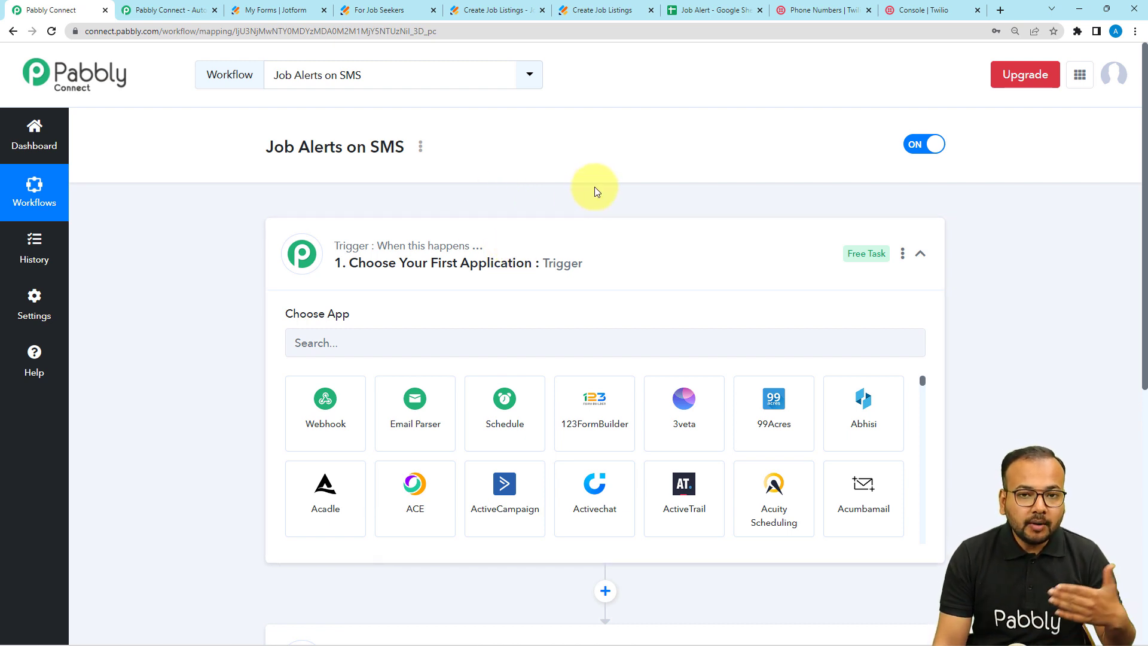
left_click(413, 312)
scroll(413, 311, "down", 2)
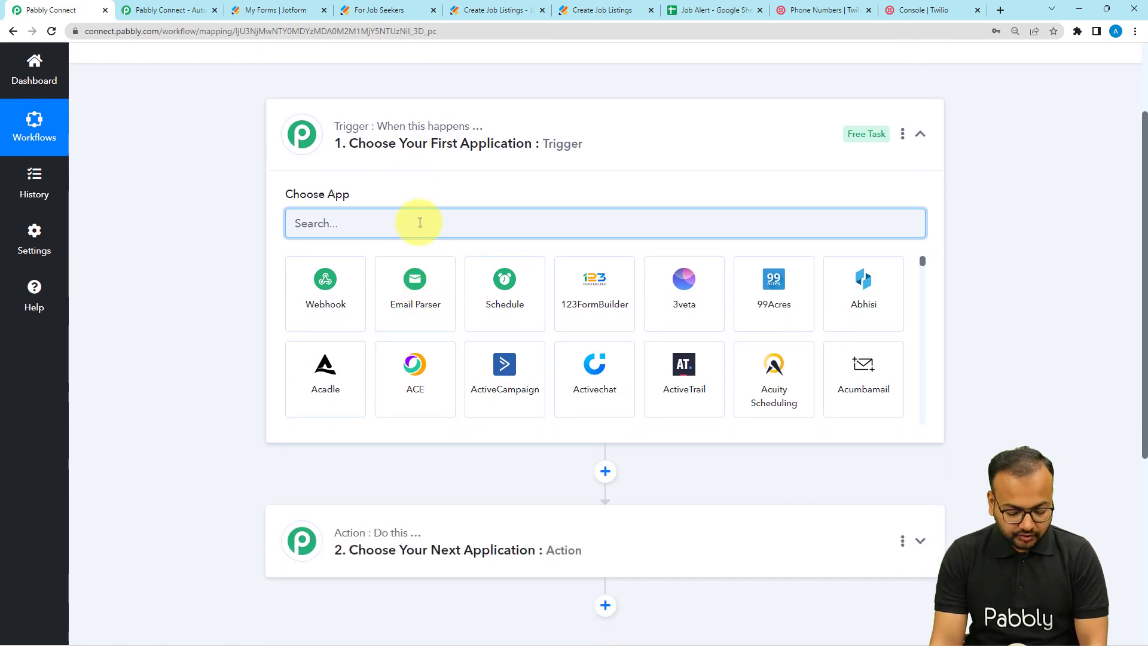
type("jot")
left_click(322, 302)
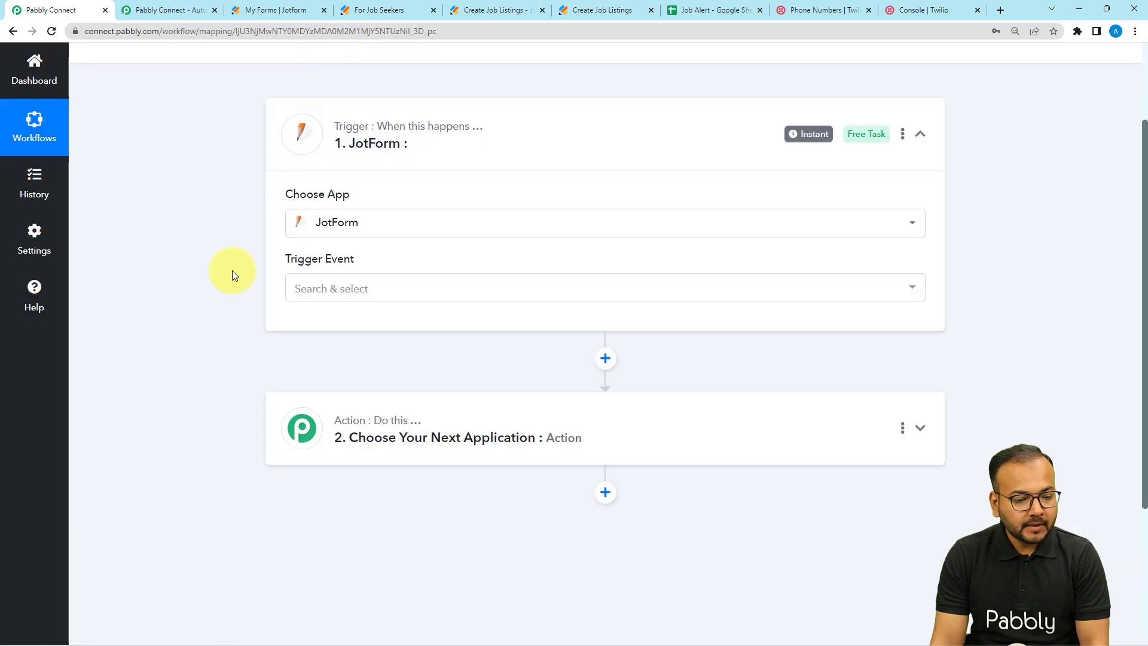
left_click(326, 288)
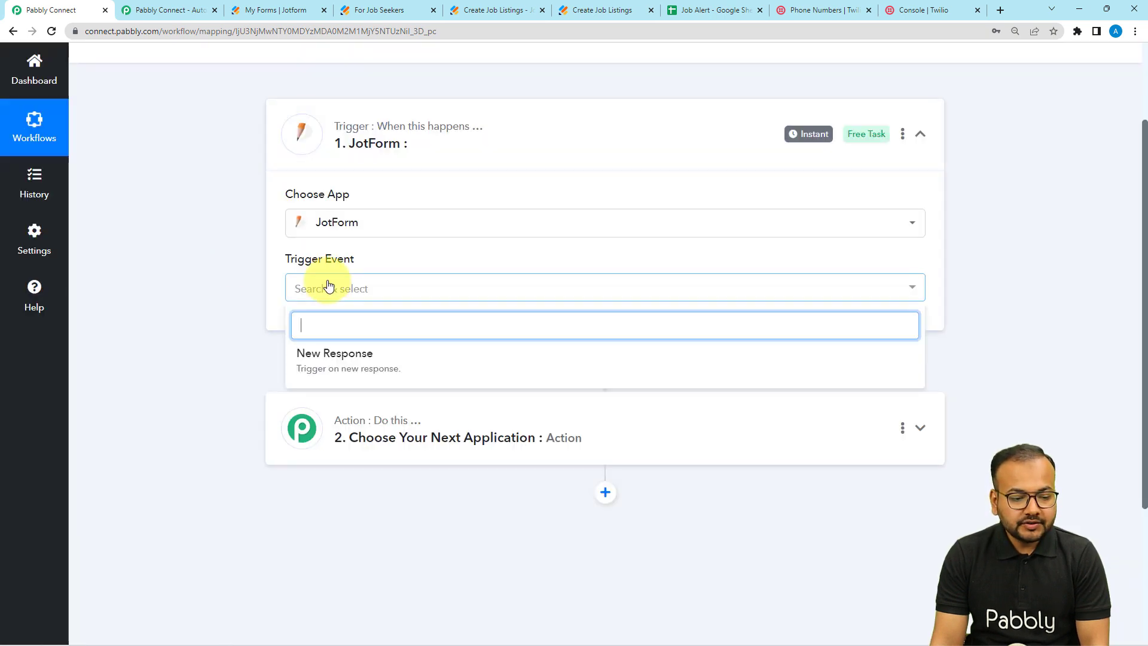
left_click(317, 374)
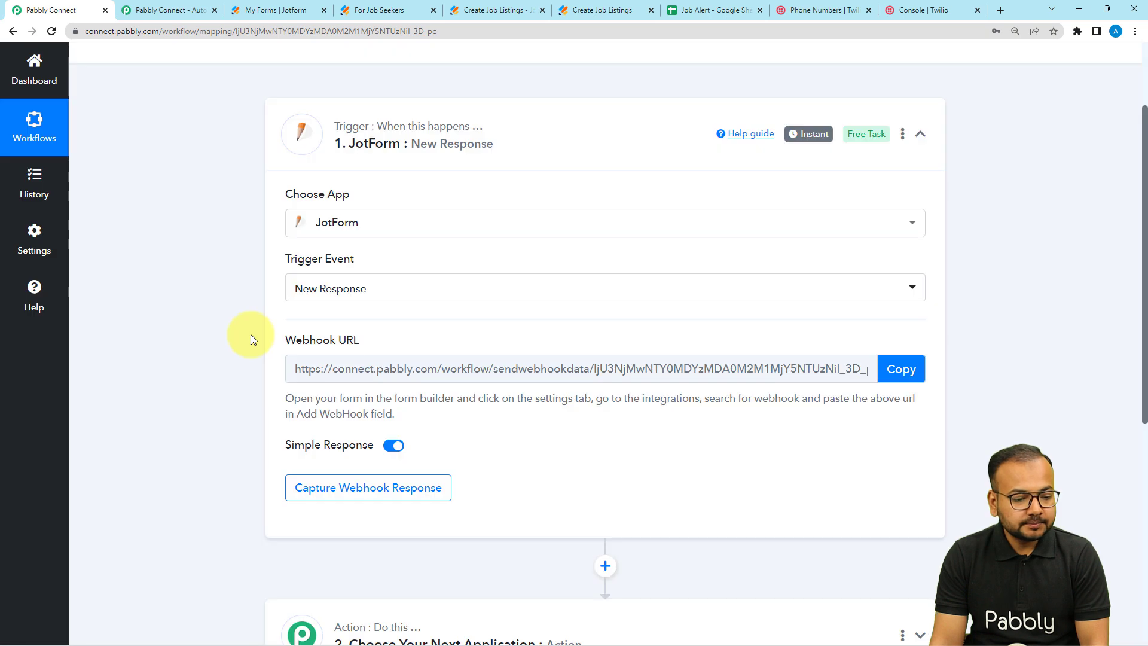
scroll(250, 339, "down", 1)
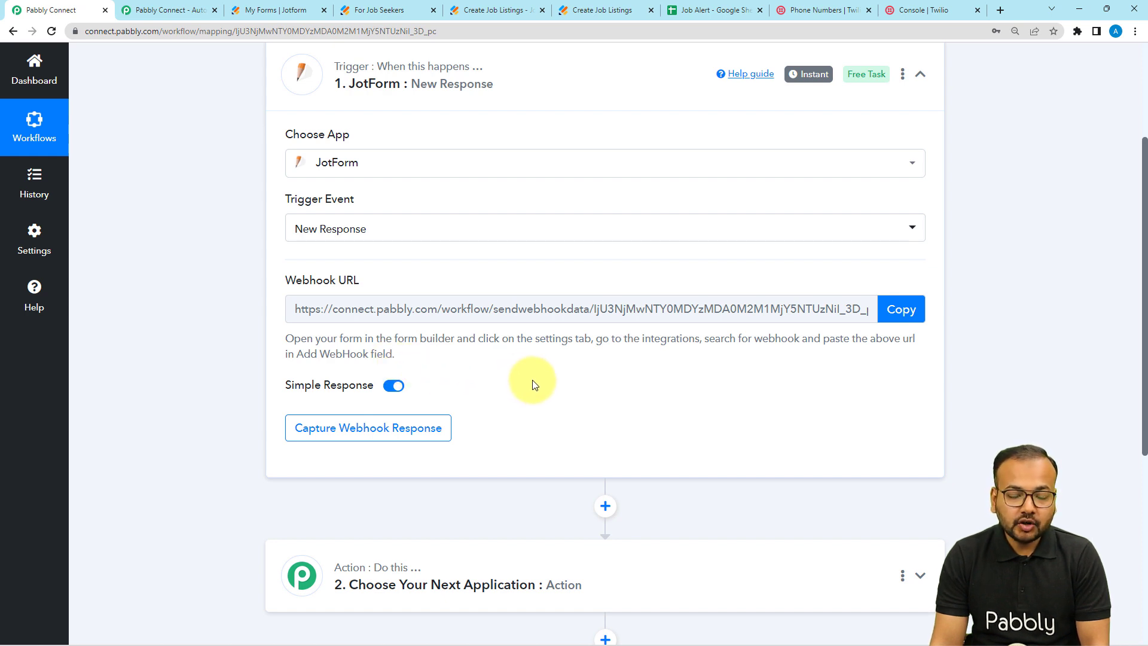
Switch to Jotform and open the Integrations settings of the Create Job Listings form
scroll(534, 384, "down", 1)
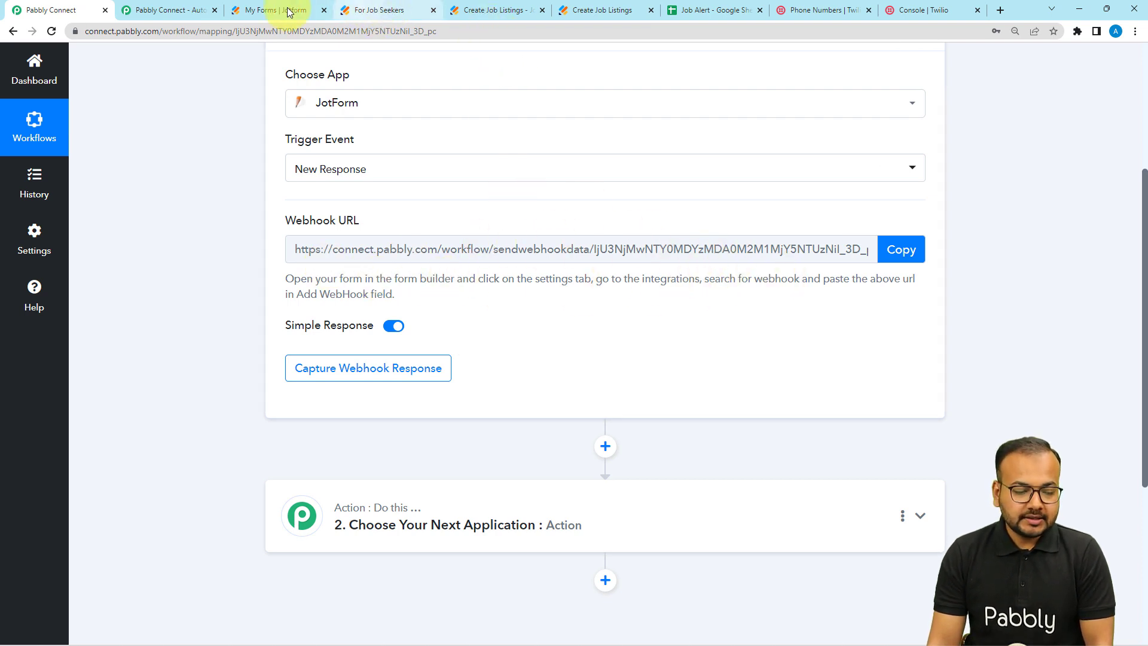
left_click(255, 10)
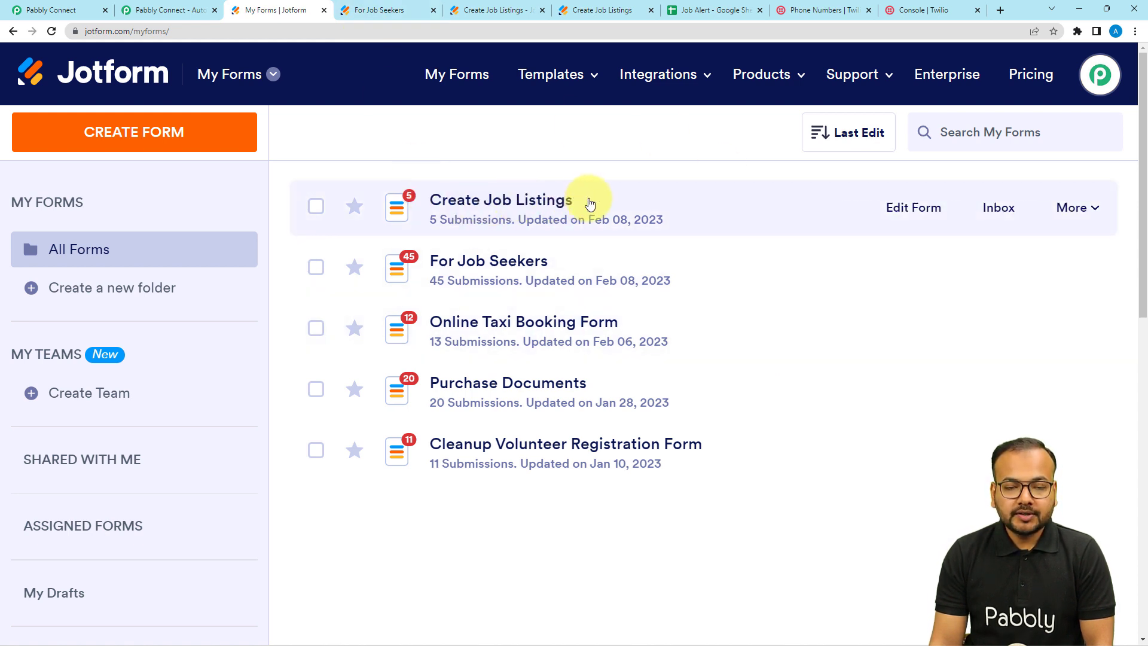
left_click(1076, 208)
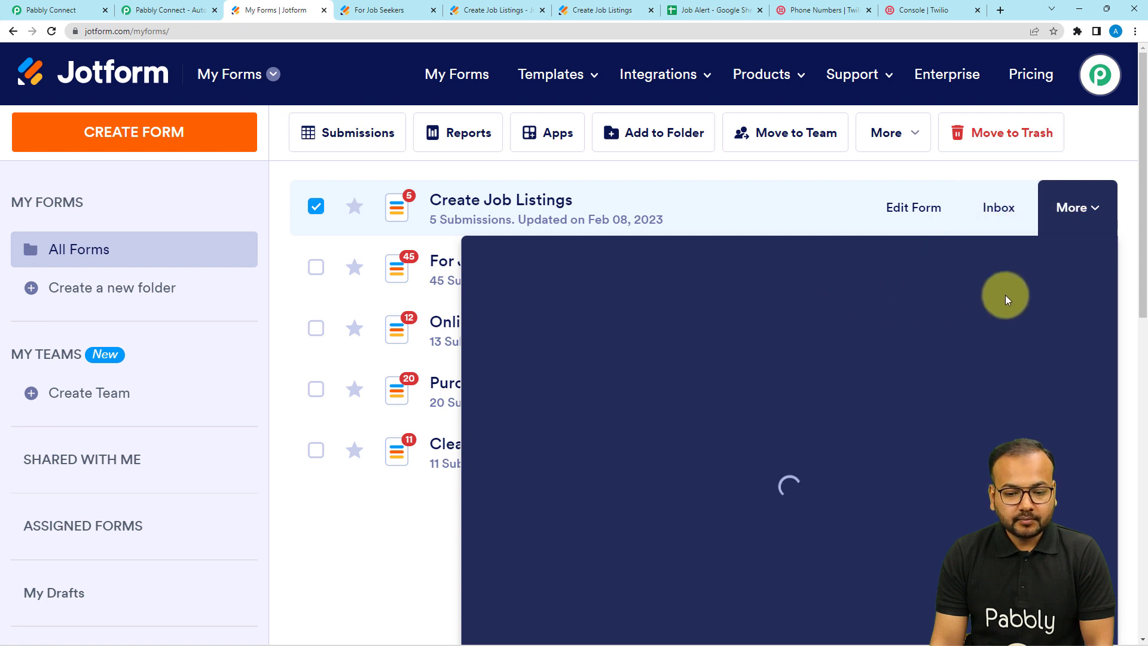
left_click(944, 390)
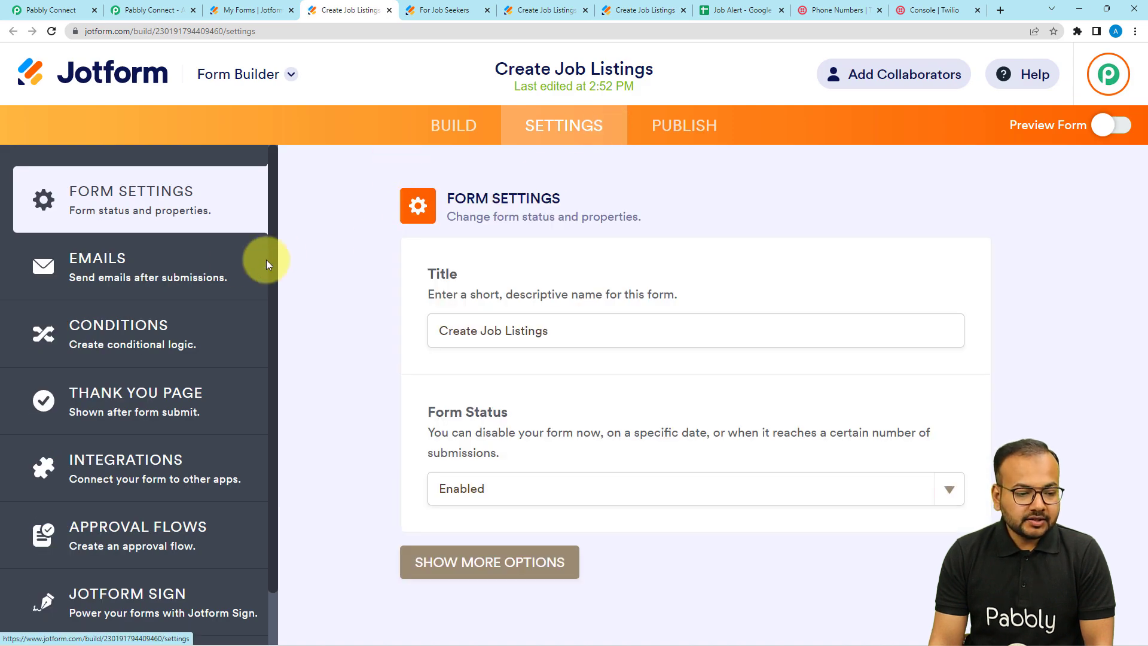
left_click(132, 468)
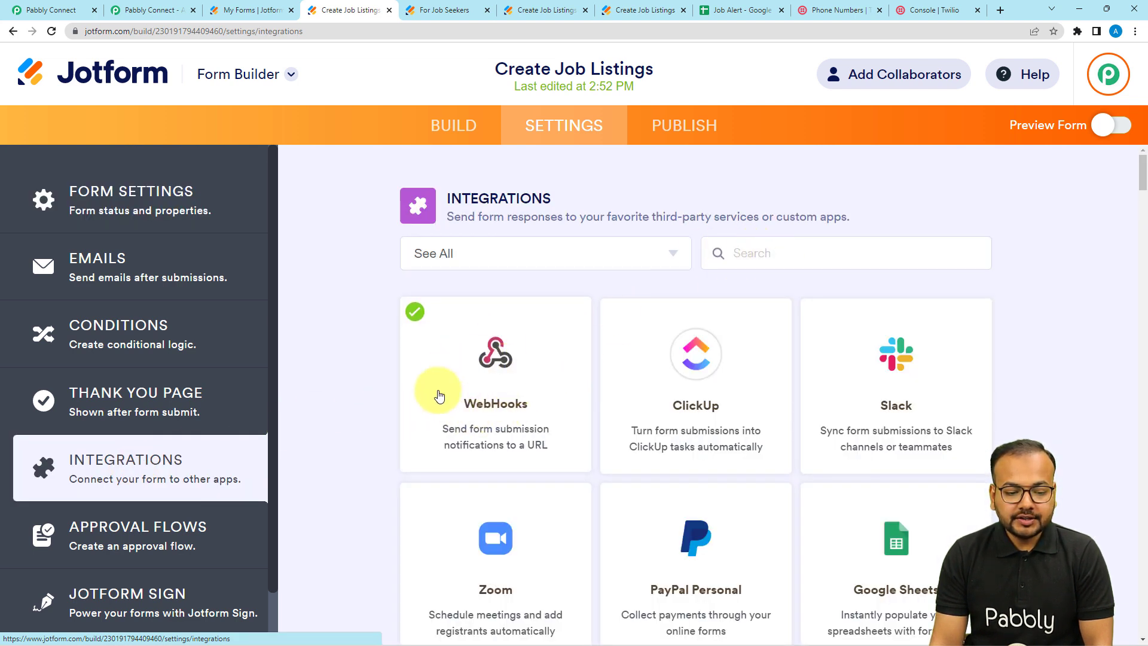
Remove the existing WebHooks integration from the Create Job Listings form
left_click(490, 421)
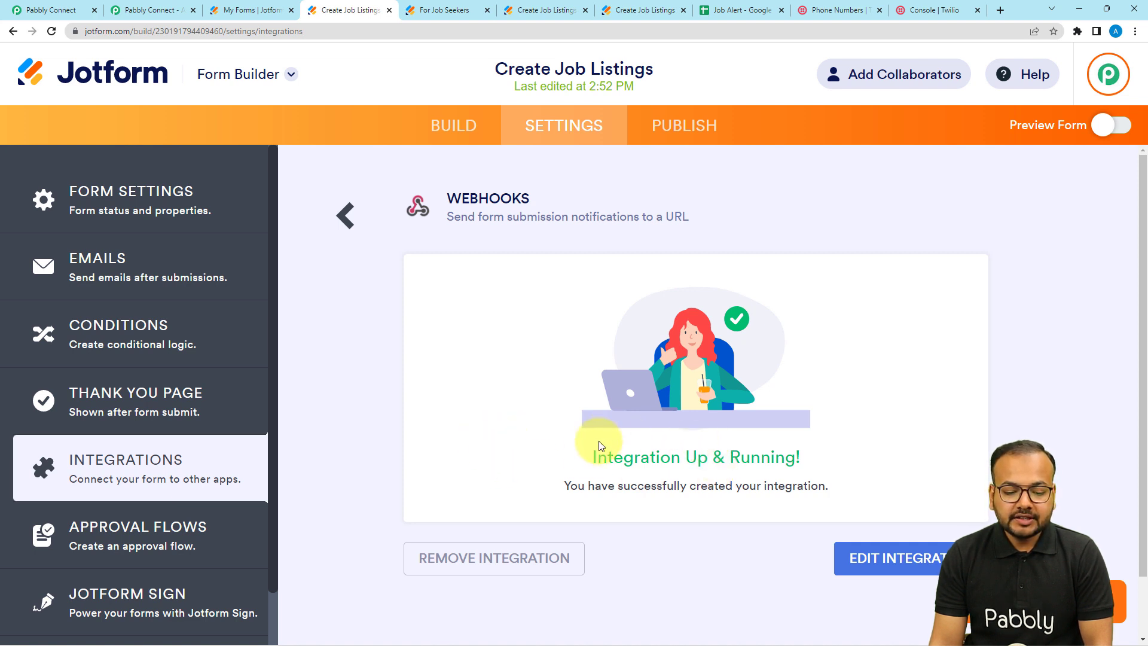
left_click(519, 560)
left_click(711, 411)
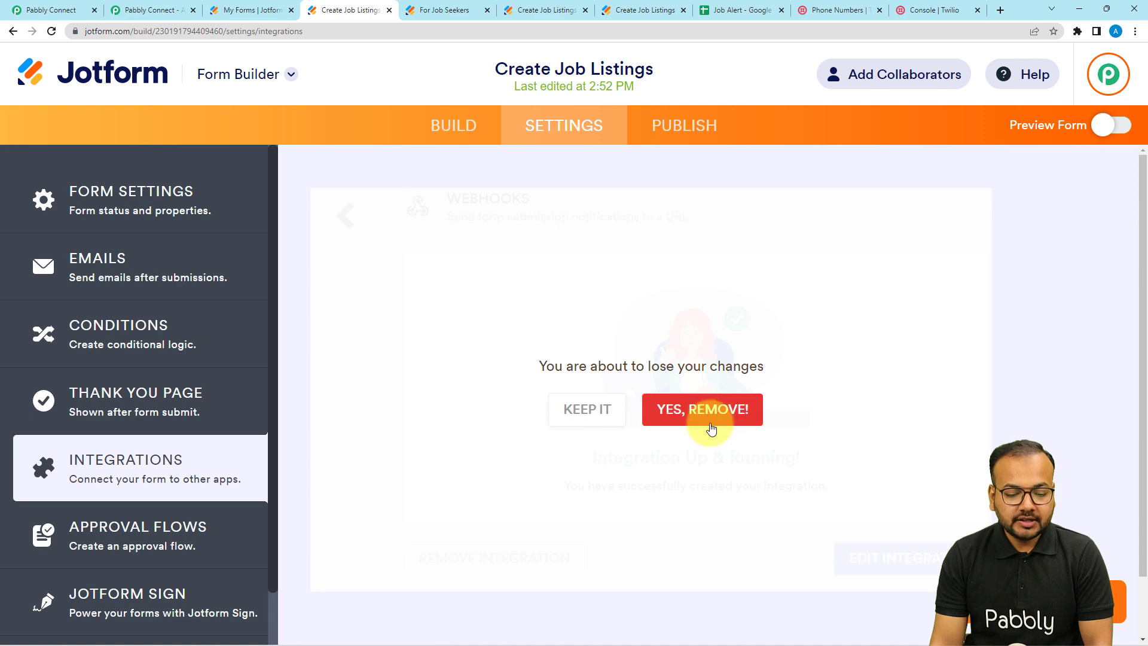
left_click(752, 251)
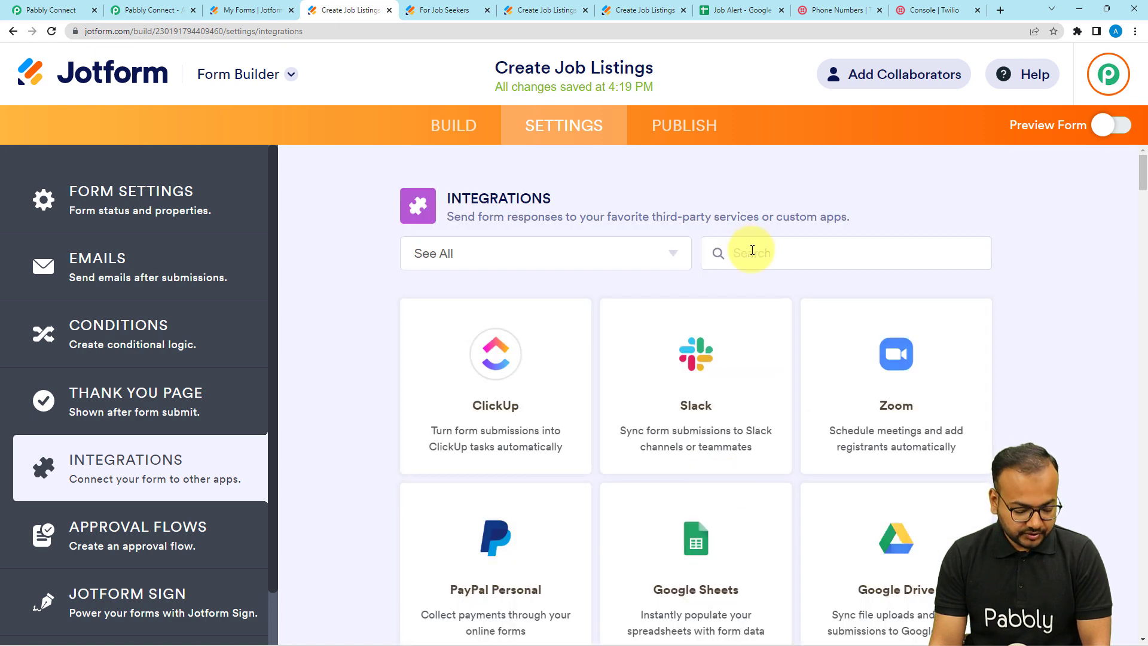
type("web")
left_click(705, 402)
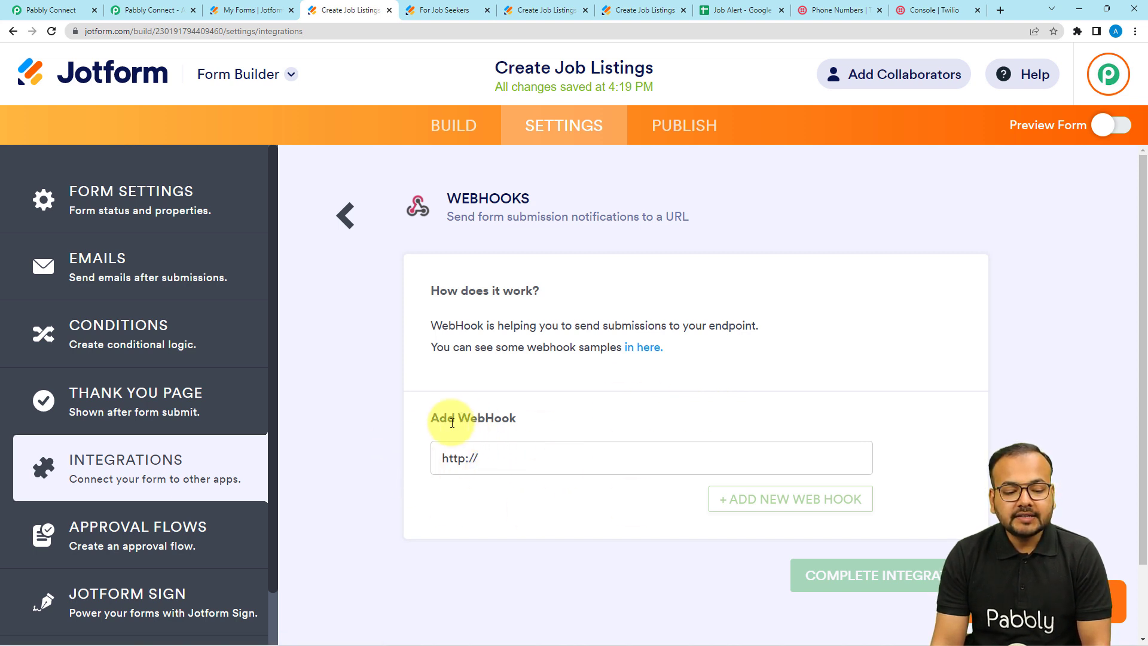
left_click_drag(487, 457, 437, 465)
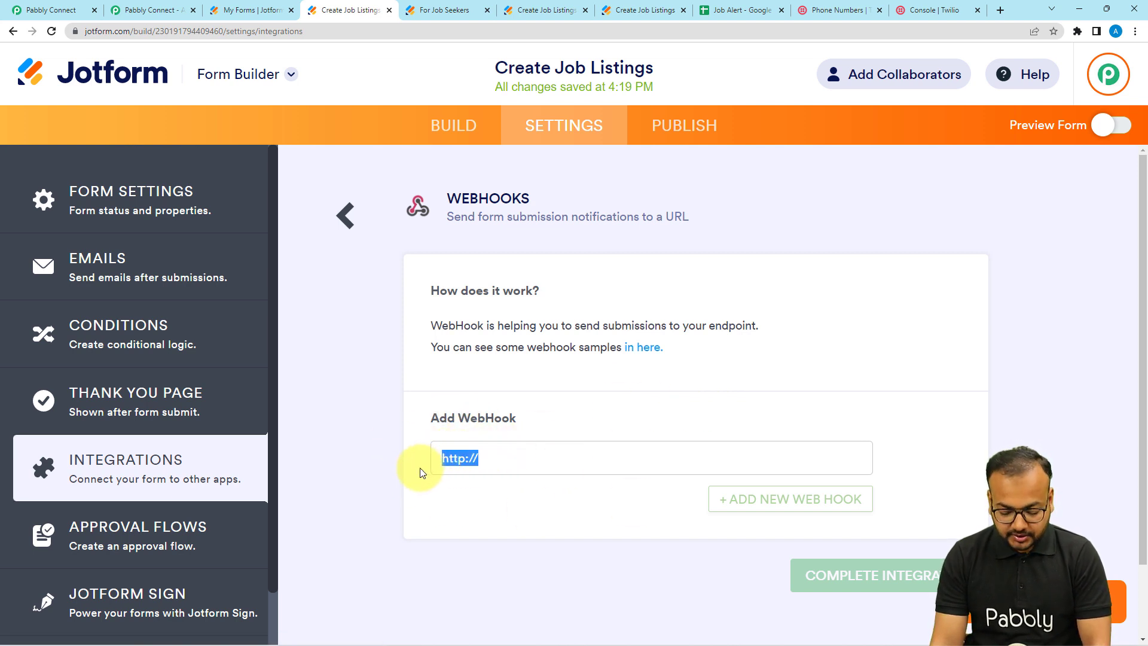
key("BackSpace")
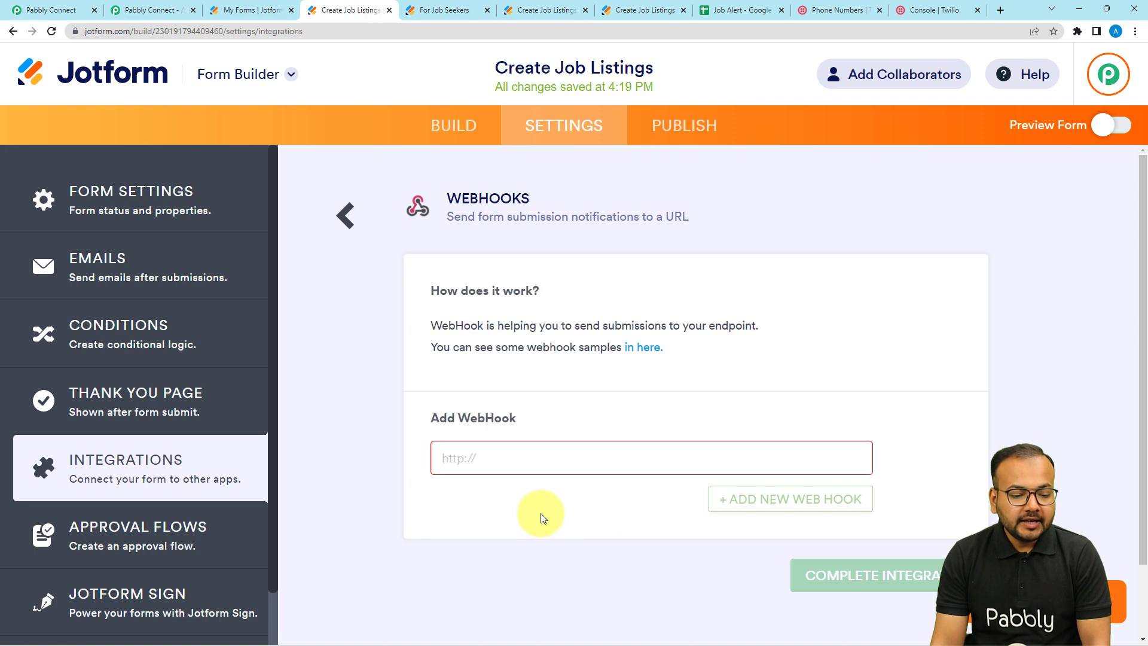
Switch to the Pabbly Connect workflow and copy the JotForm trigger's webhook URL
left_click(168, 10)
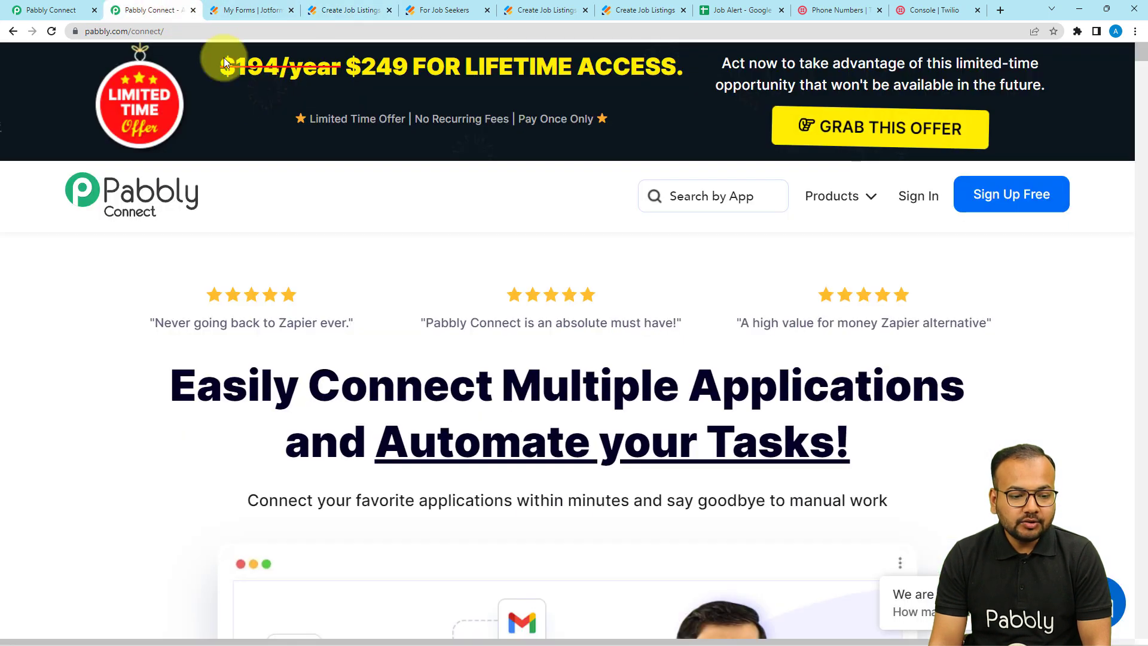
left_click(74, 11)
left_click(903, 250)
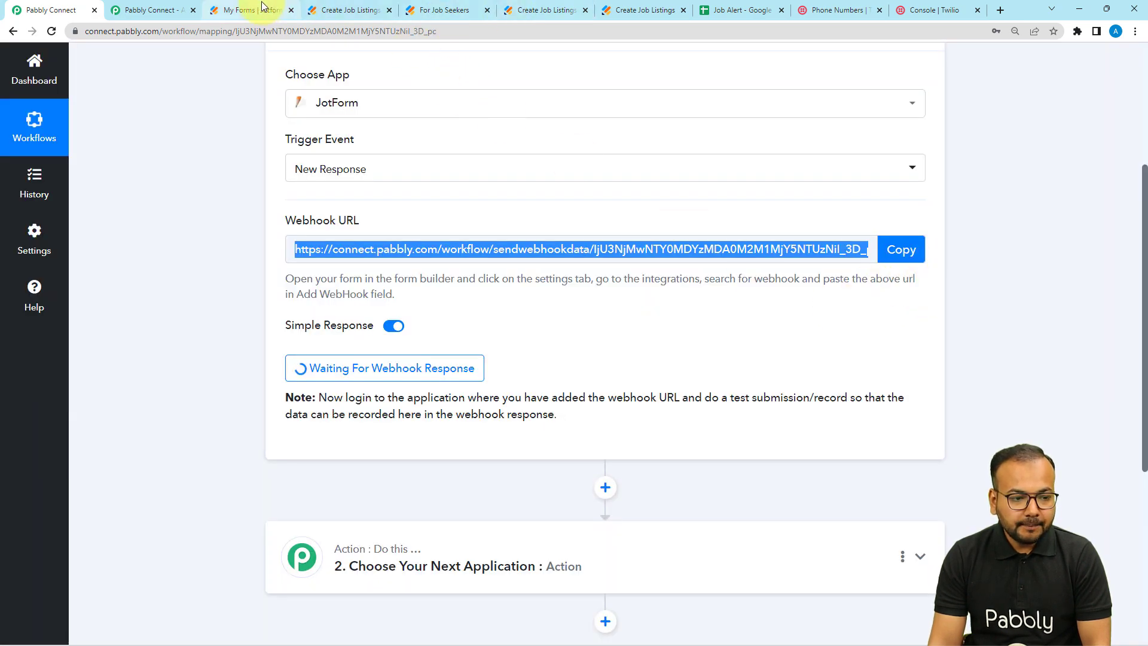
Paste the copied webhook URL into the Create Job Listings form's WebHooks integration and complete the integration
left_click(245, 10)
left_click(350, 10)
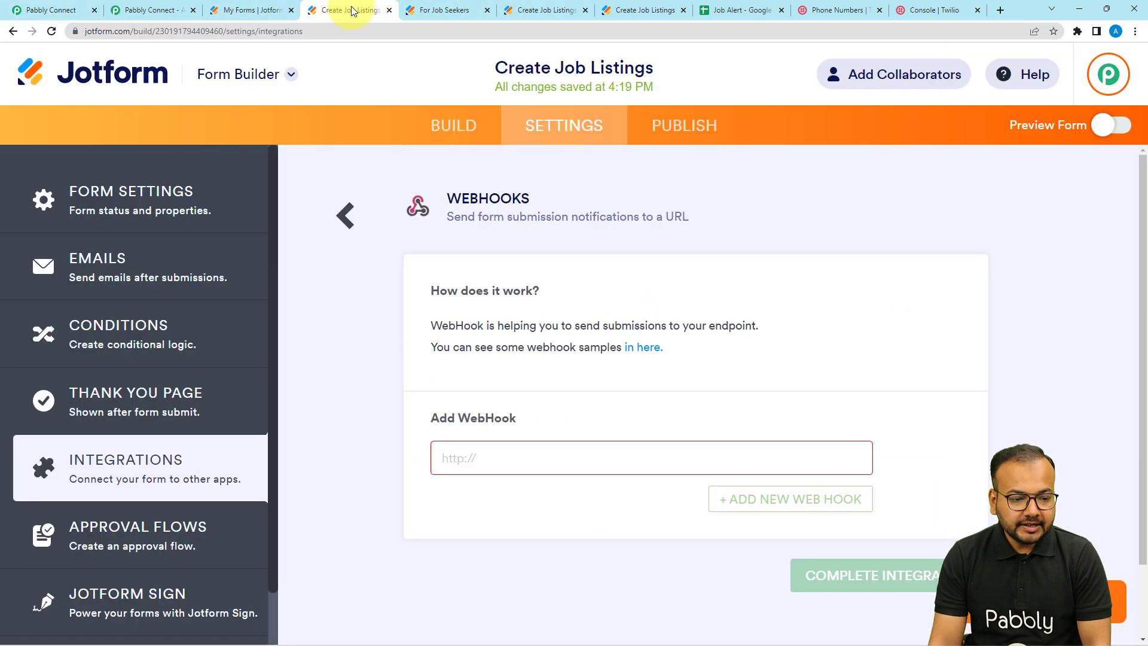
right_click(505, 458)
left_click(554, 370)
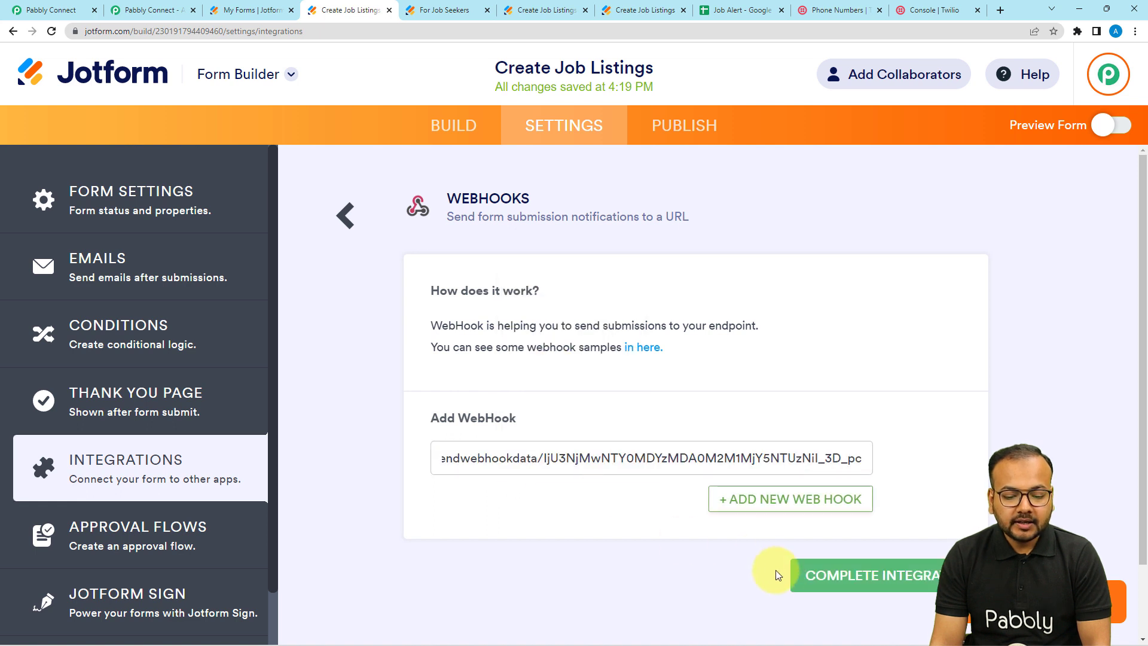
left_click(802, 577)
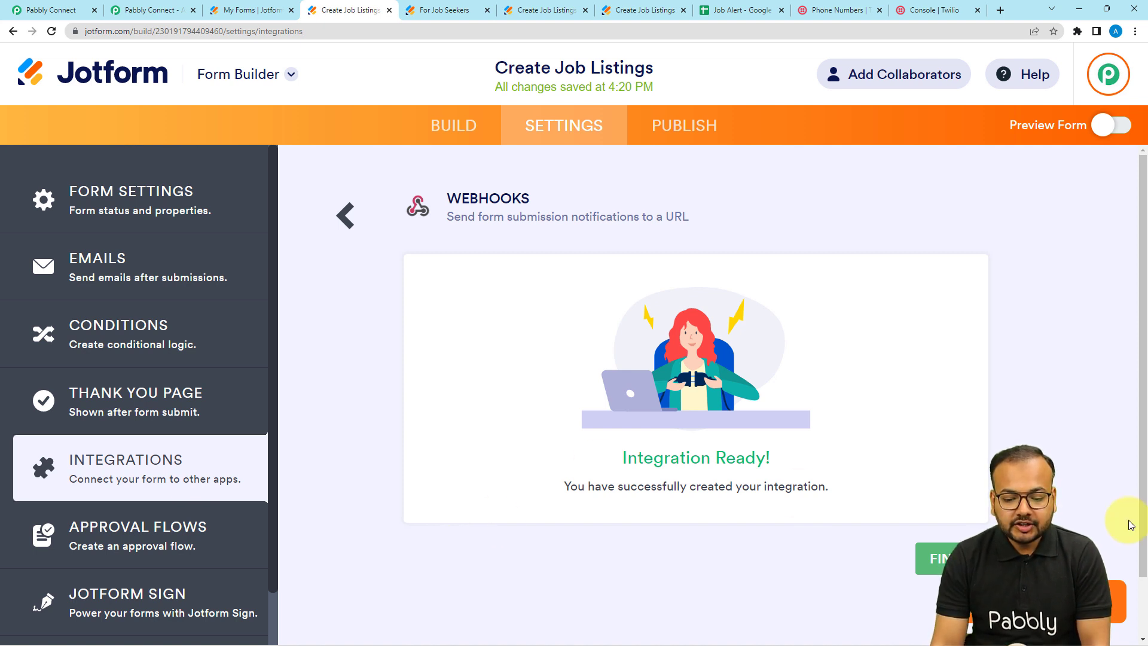
left_click(934, 558)
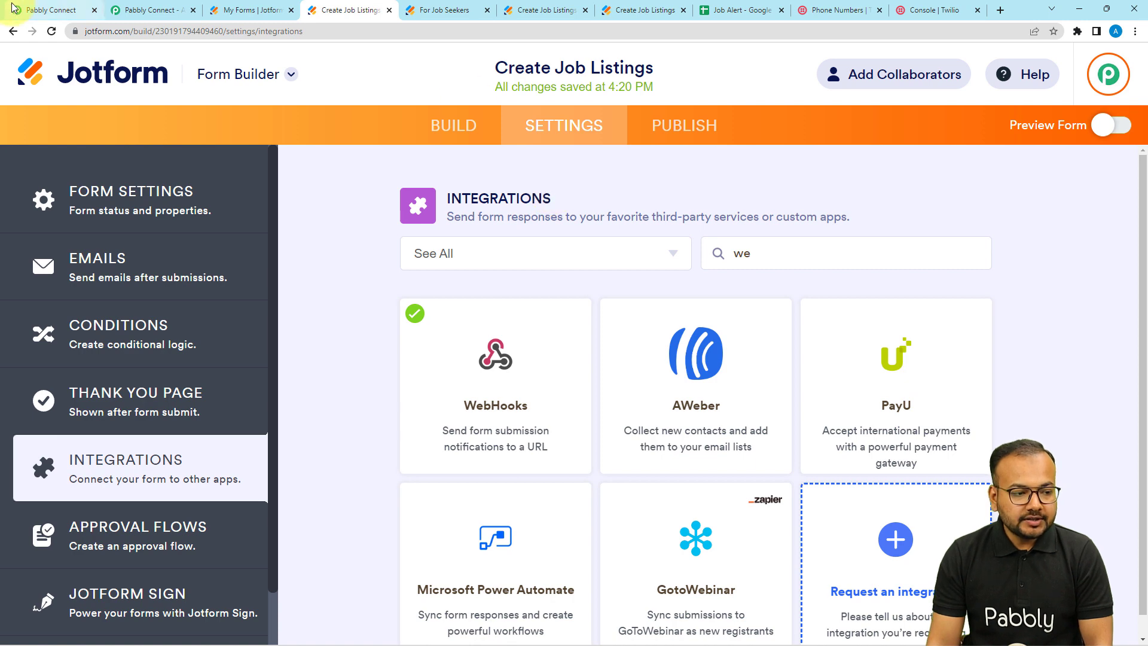
Check the trigger's webhook capture status in Pabbly Connect, then open the published Create Job Listings form in a new tab
left_click(51, 9)
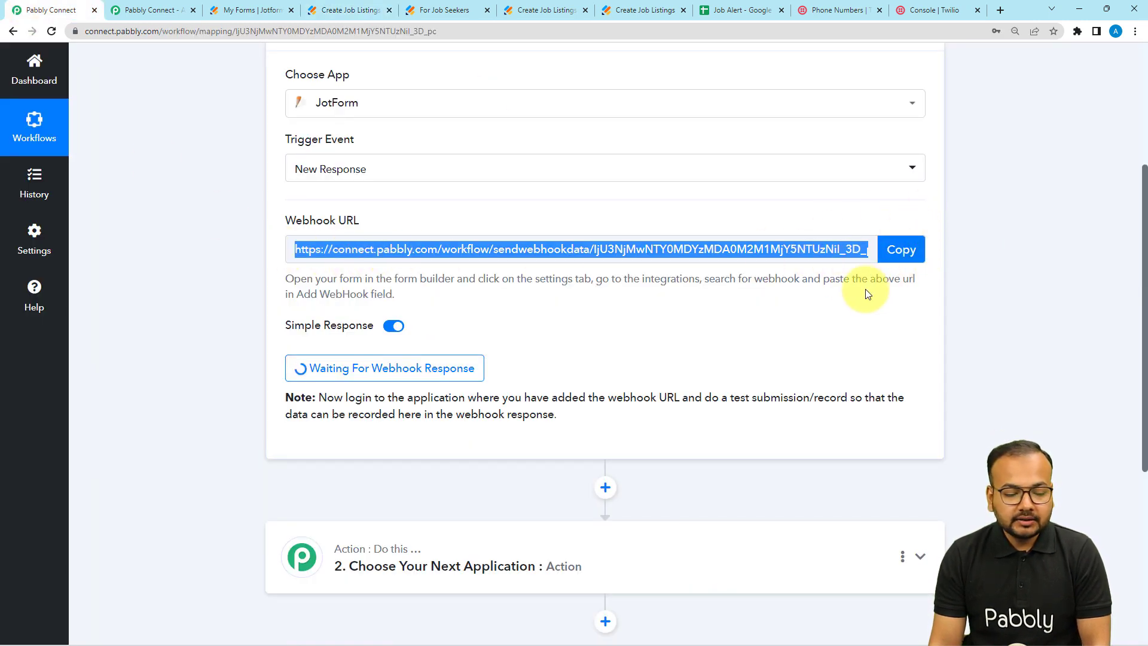
scroll(866, 289, "down", 2)
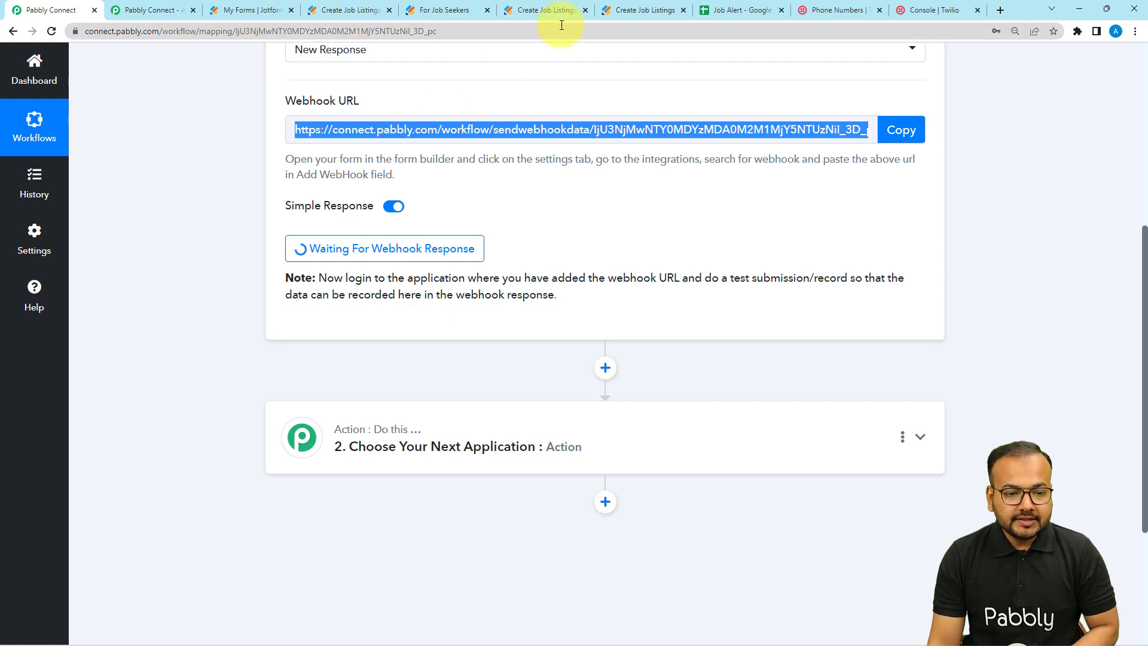
left_click(547, 10)
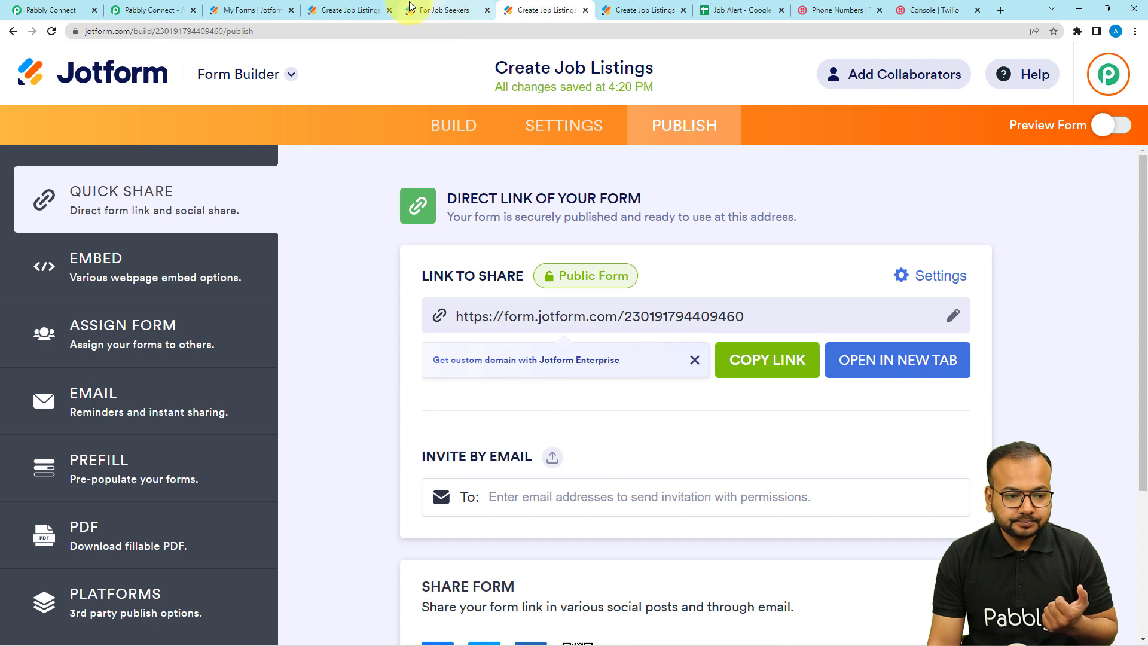
left_click(357, 4)
left_click(501, 350)
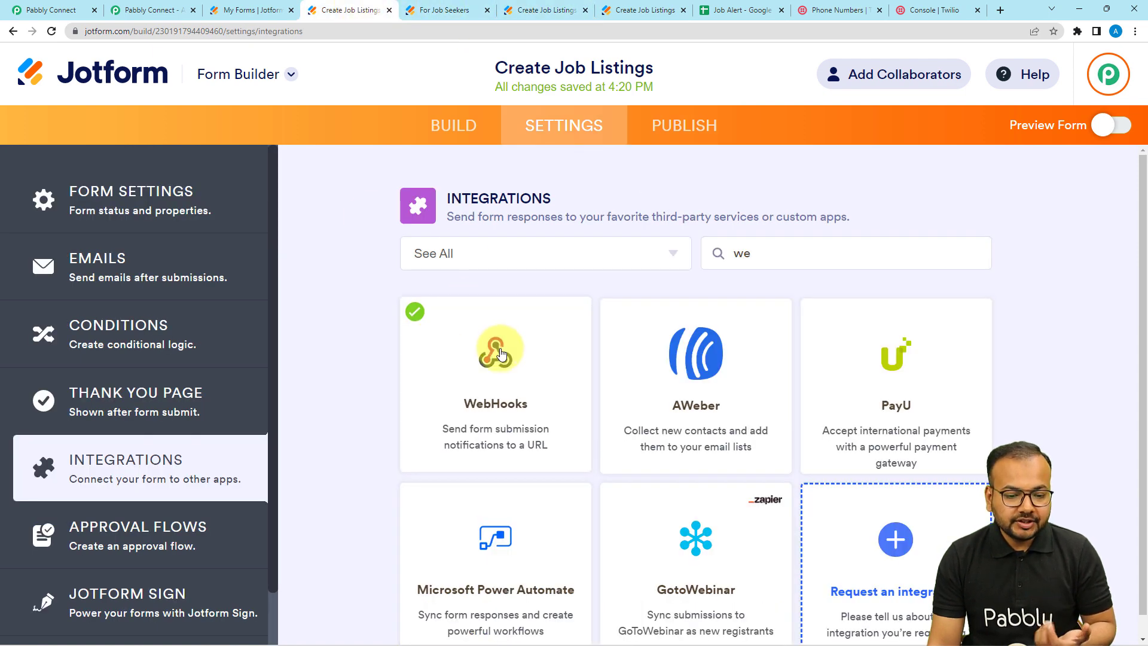
left_click(675, 131)
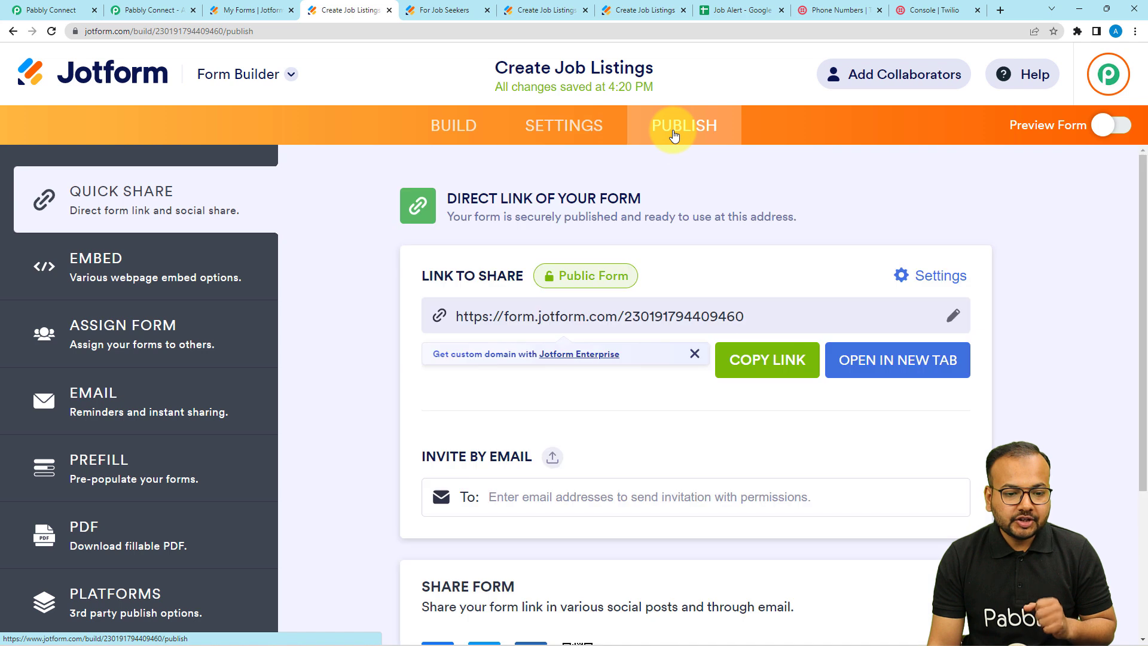
left_click(861, 359)
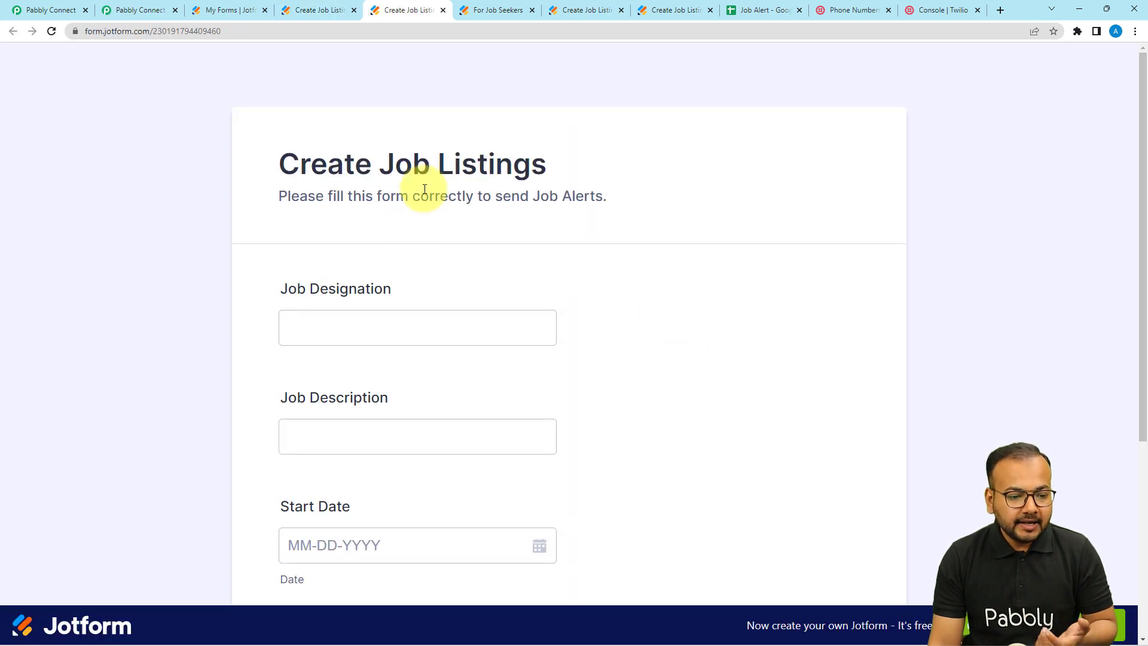
Fill in the job designation "Digital Marketer", the description "Creating Ads on Social Media." and the start date 02-25-2023
scroll(422, 188, "down", 1)
left_click(411, 263)
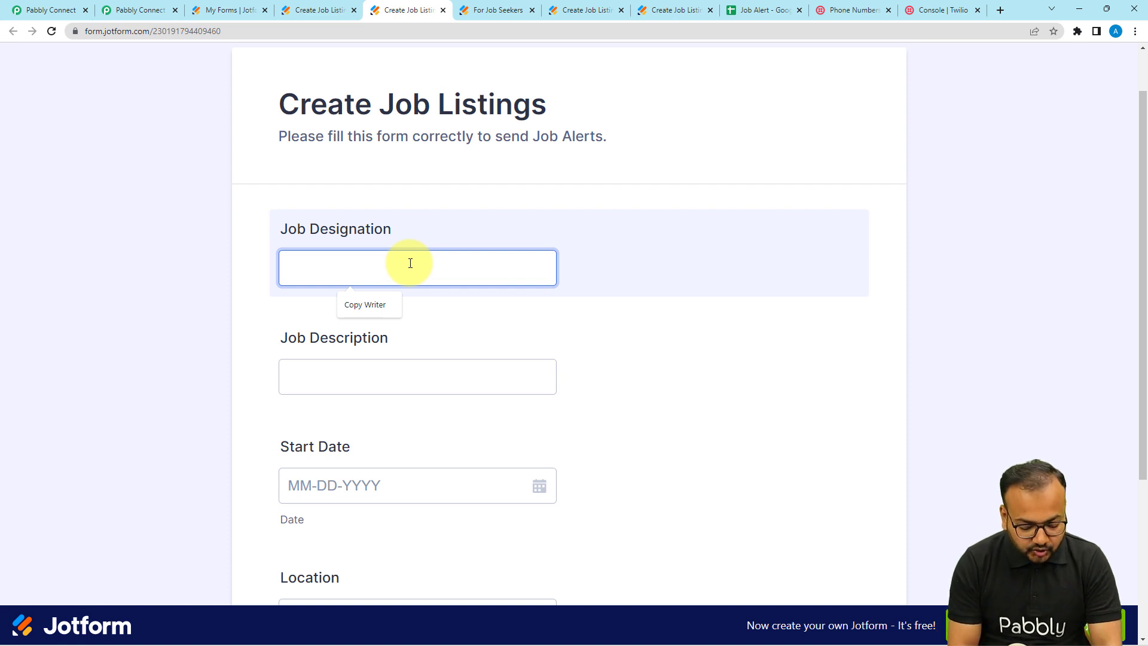
type("Digital Marketer")
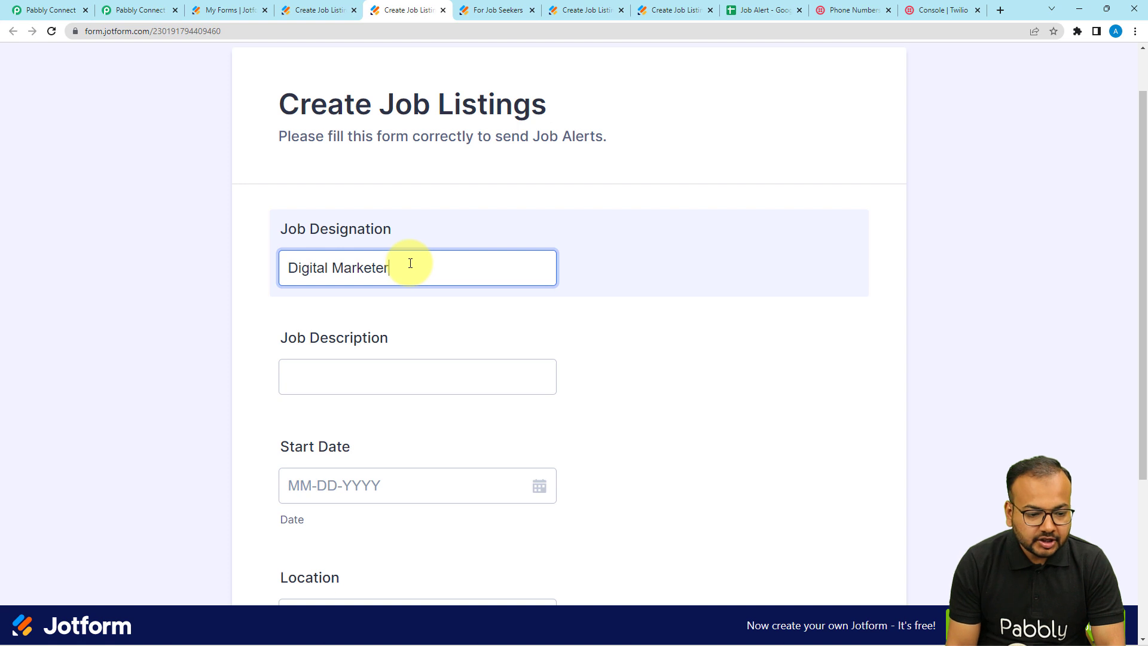
scroll(410, 264, "down", 2)
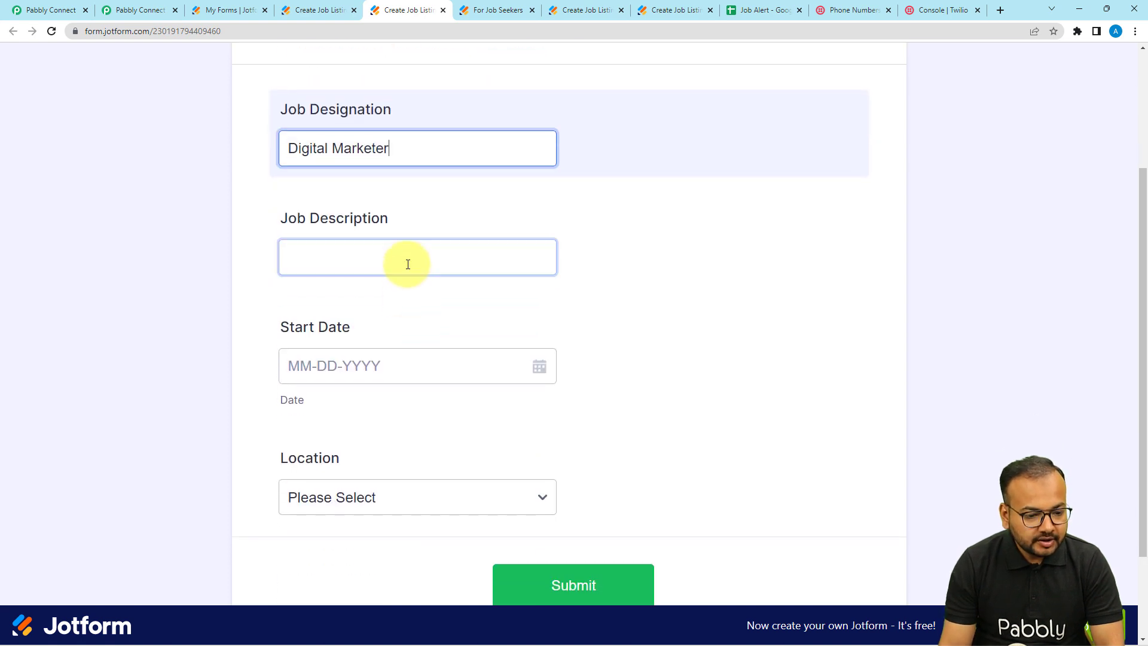
left_click(407, 265)
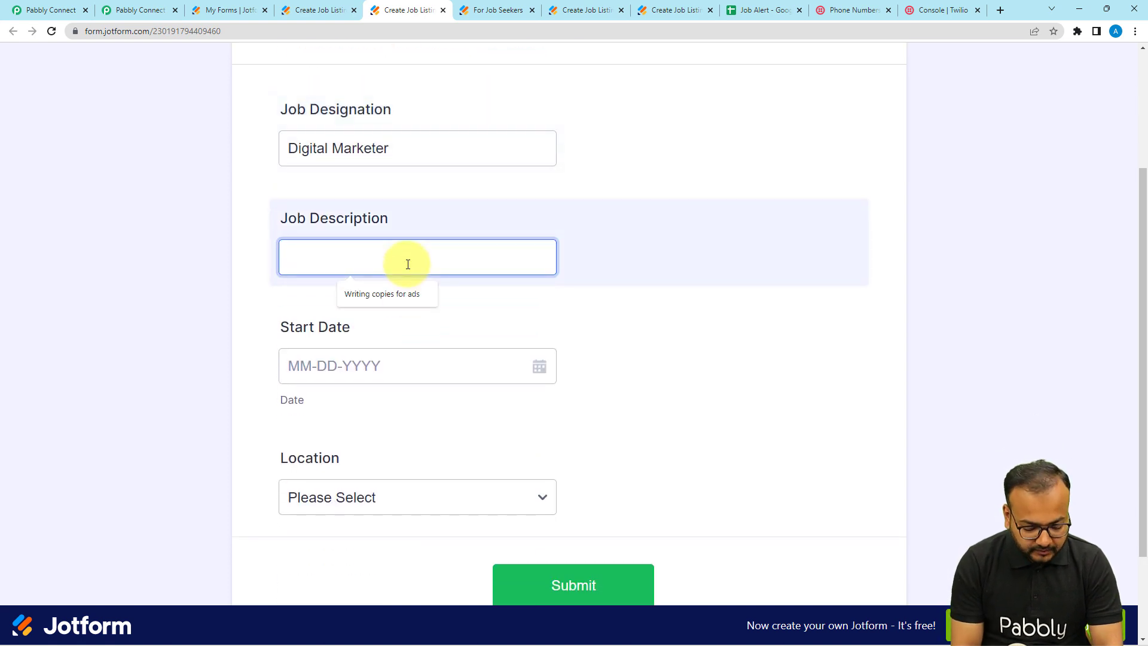
type("Creating Ads on Social Media.")
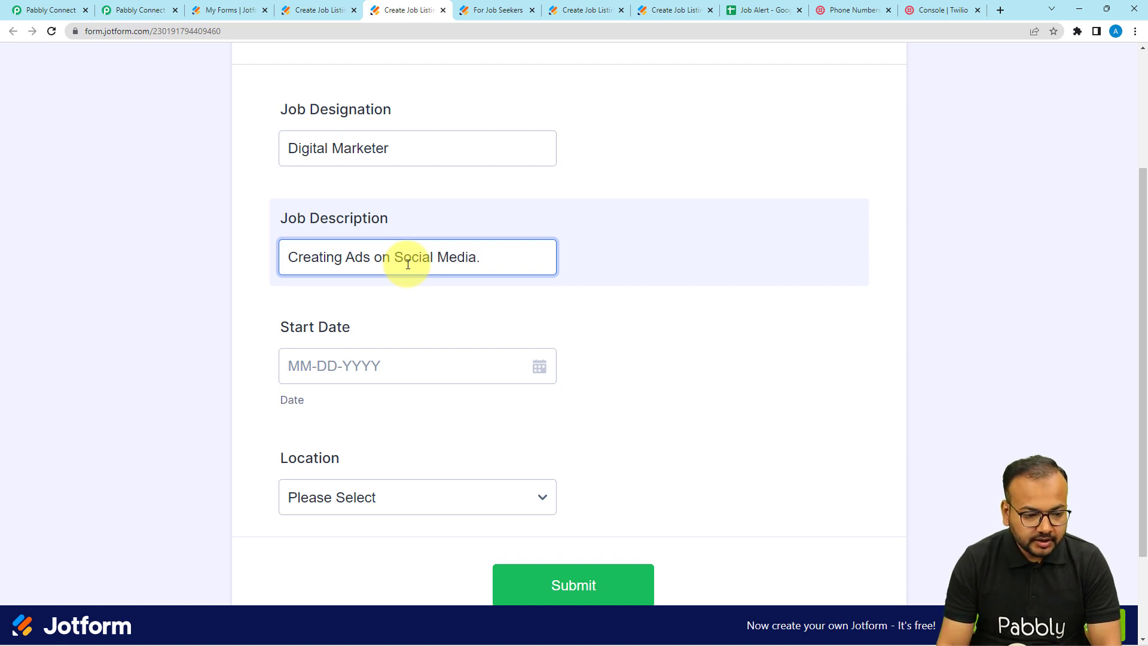
left_click(538, 370)
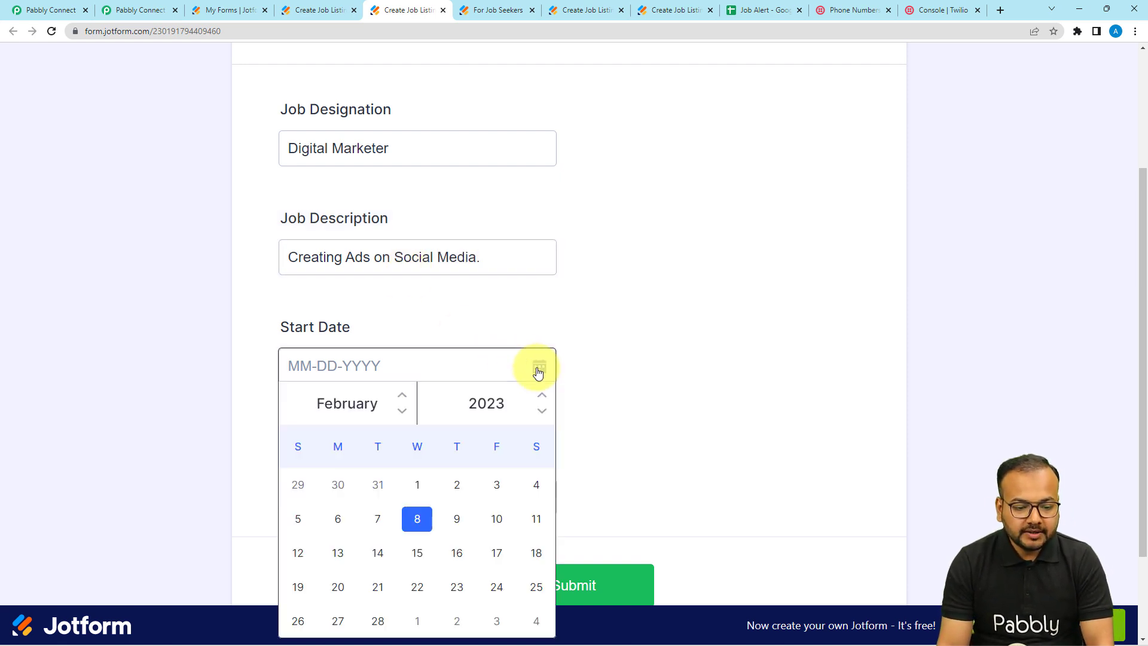
left_click(535, 586)
Set the job listing's location to Bhopal and submit the form
scroll(616, 417, "down", 1)
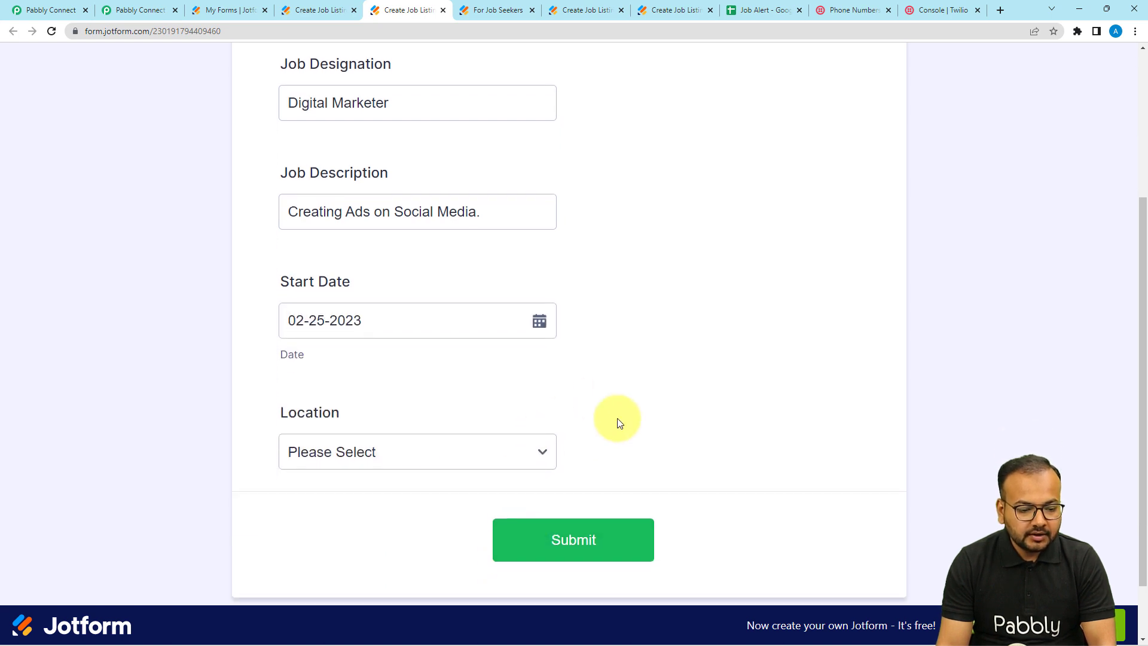
scroll(617, 418, "down", 1)
left_click(507, 378)
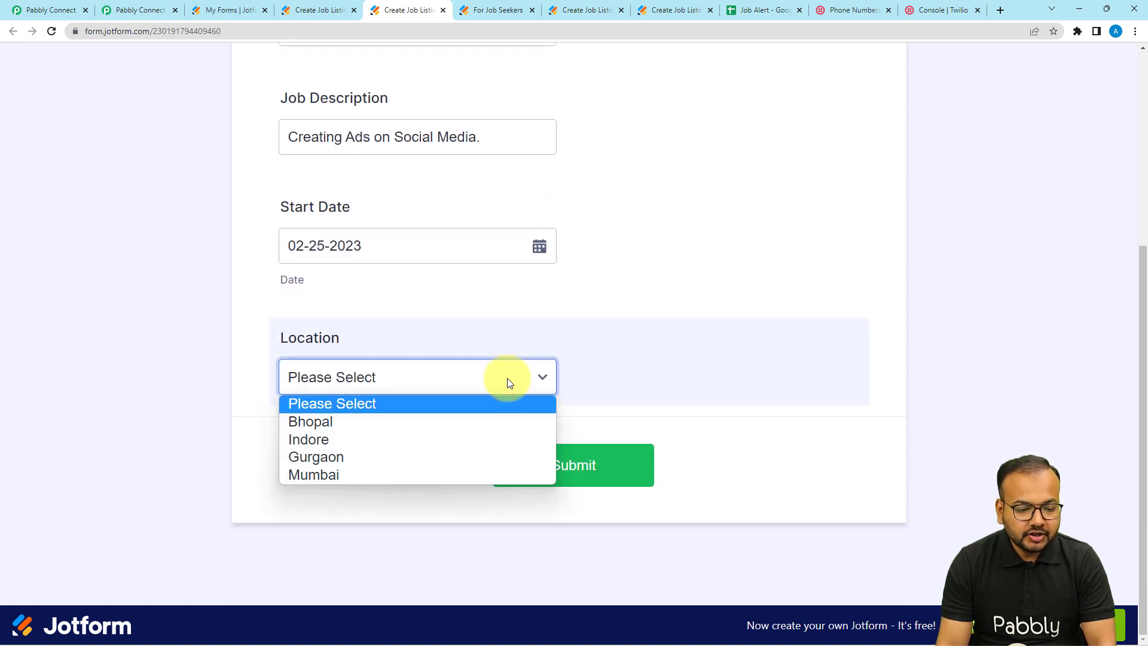
left_click(297, 441)
left_click(333, 374)
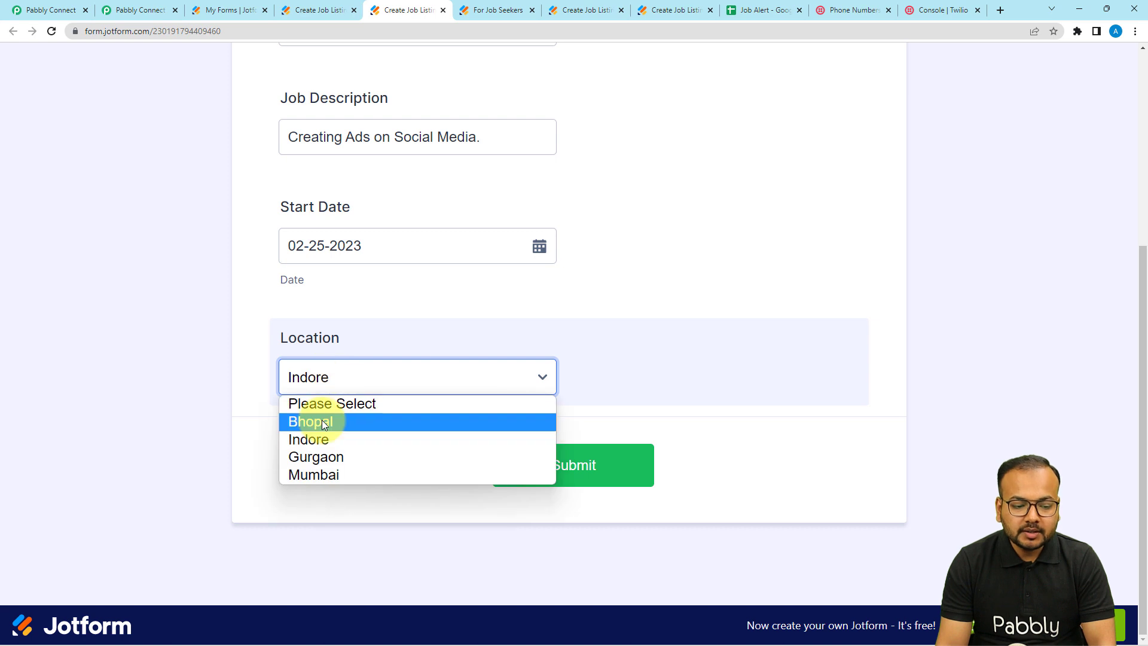
left_click(322, 420)
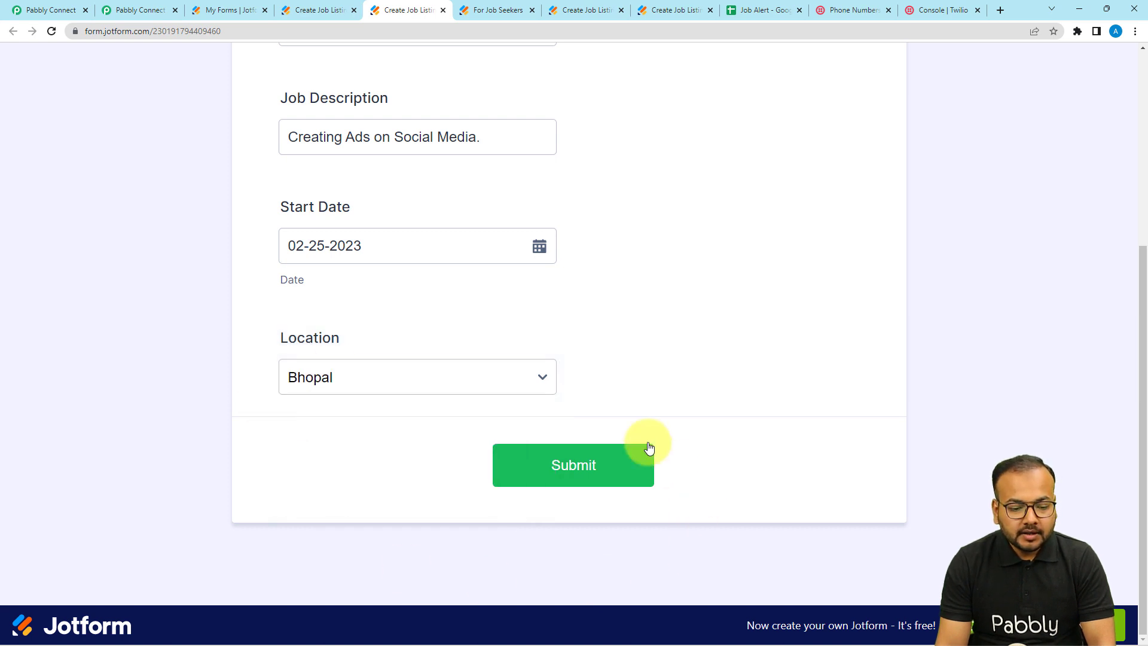
left_click(574, 471)
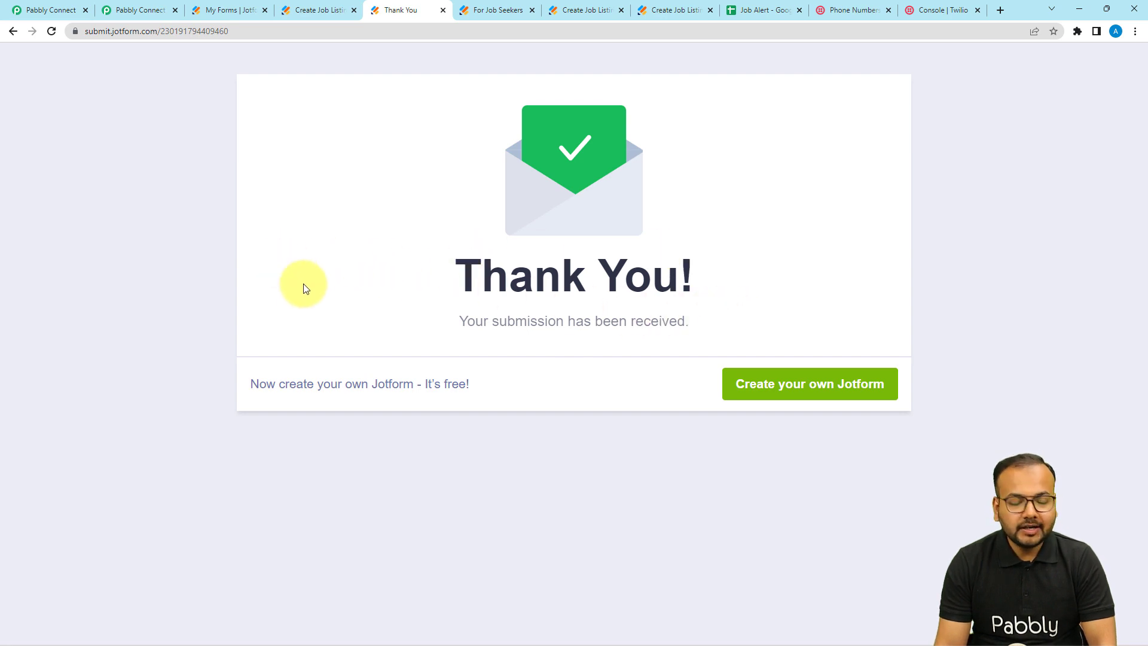
Return to Pabbly Connect and examine the webhook response captured from the form submission, comparing it with the Job Alert spreadsheet's Job Seekers sheet
left_click(115, 8)
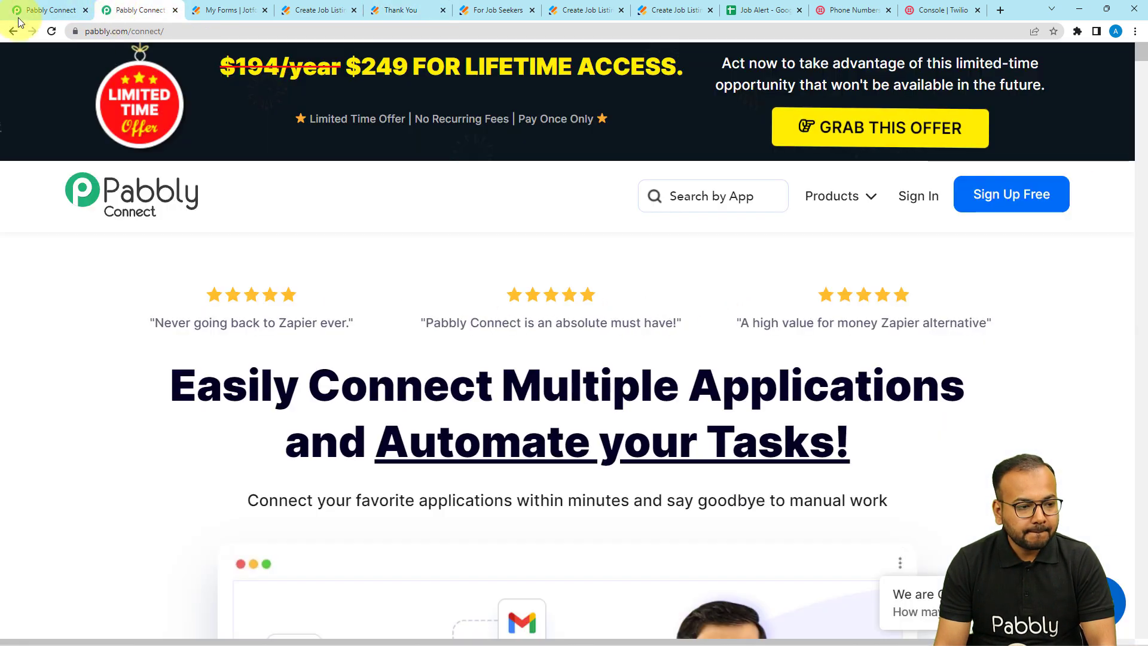
left_click(39, 10)
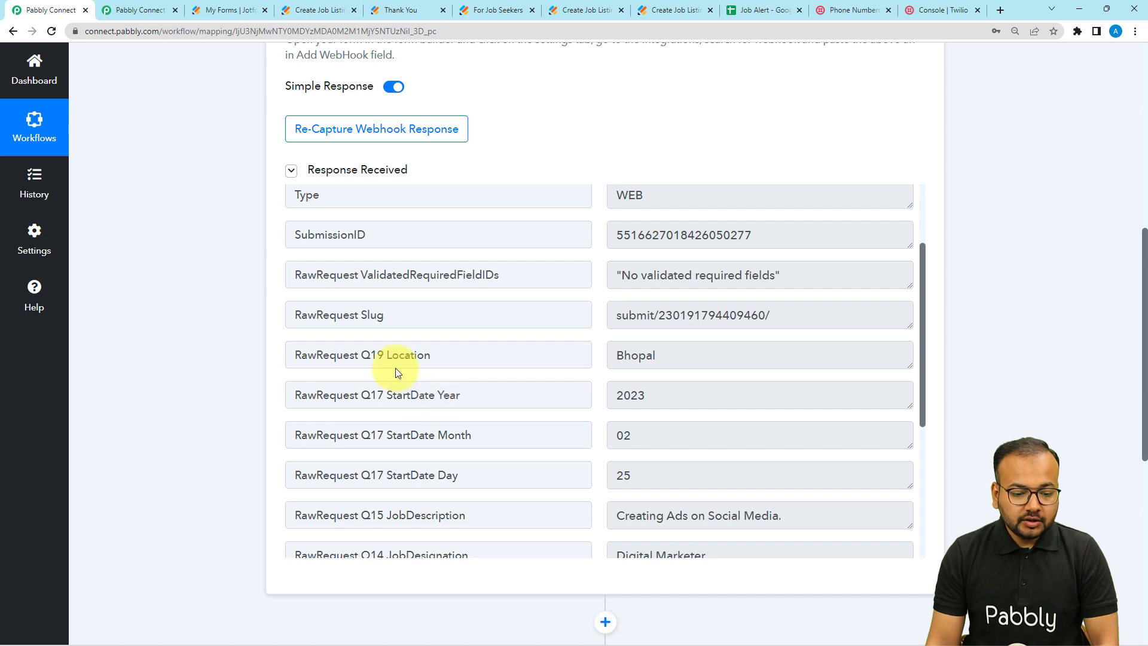
scroll(469, 396, "down", 2)
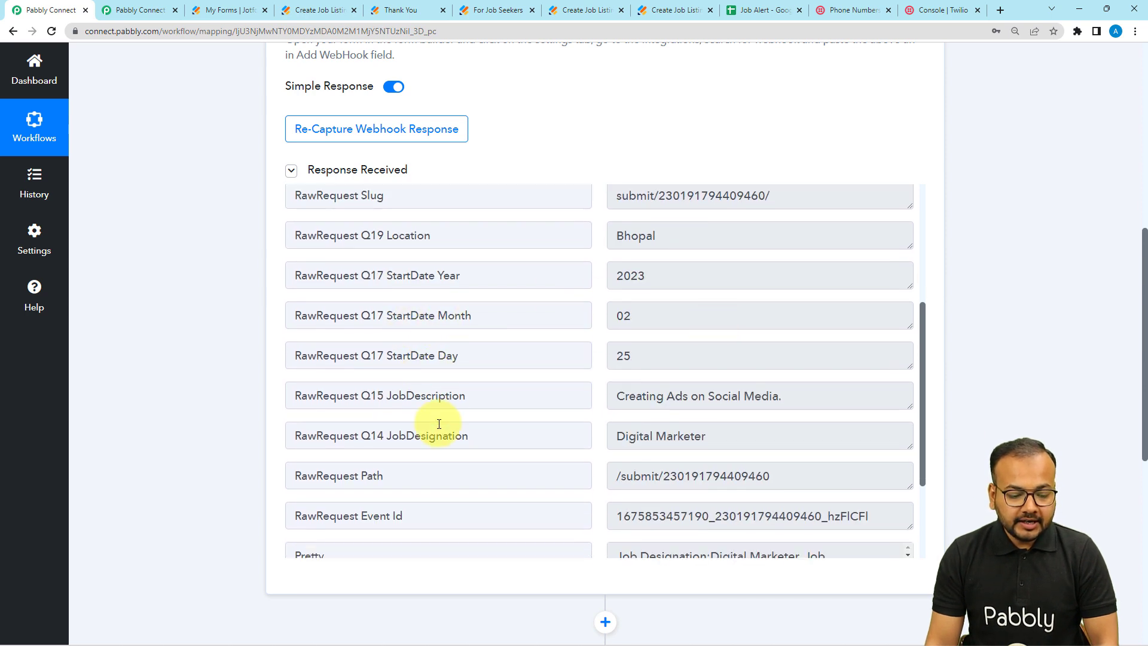
scroll(460, 430, "down", 2)
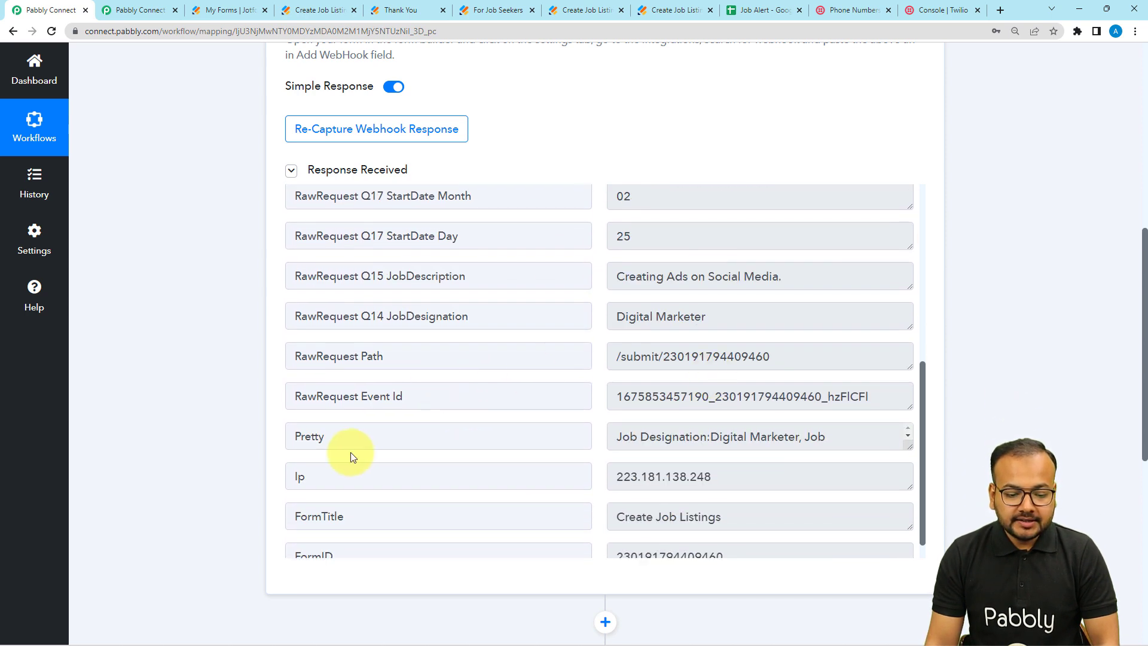
scroll(350, 458, "down", 1)
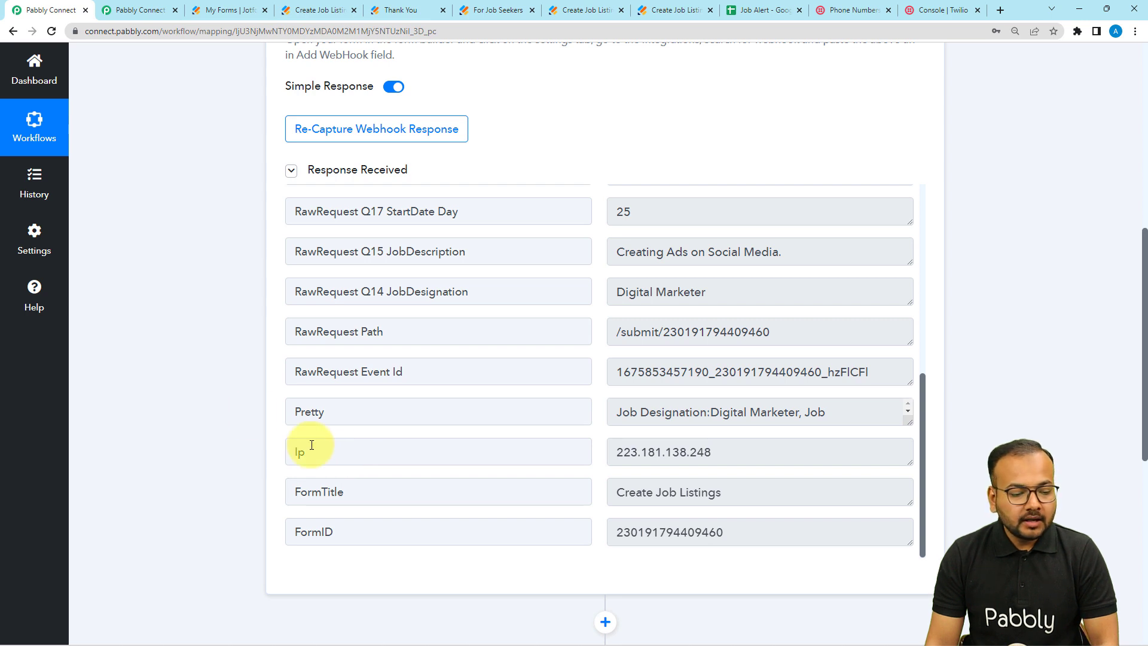
scroll(249, 412, "down", 3)
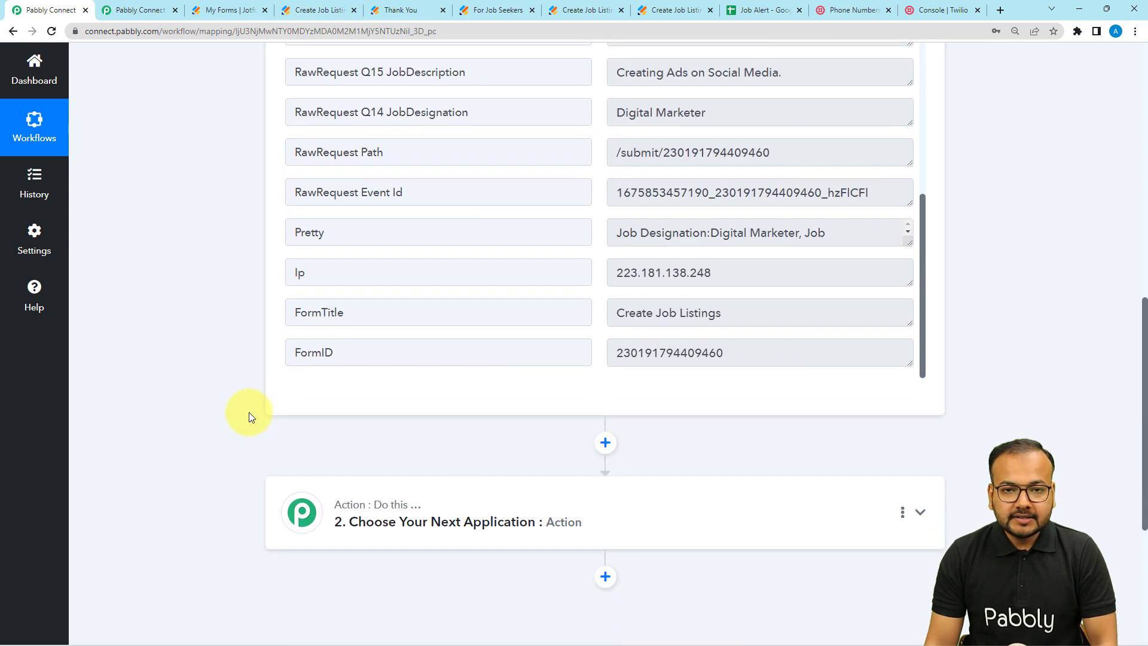
scroll(433, 375, "up", 5)
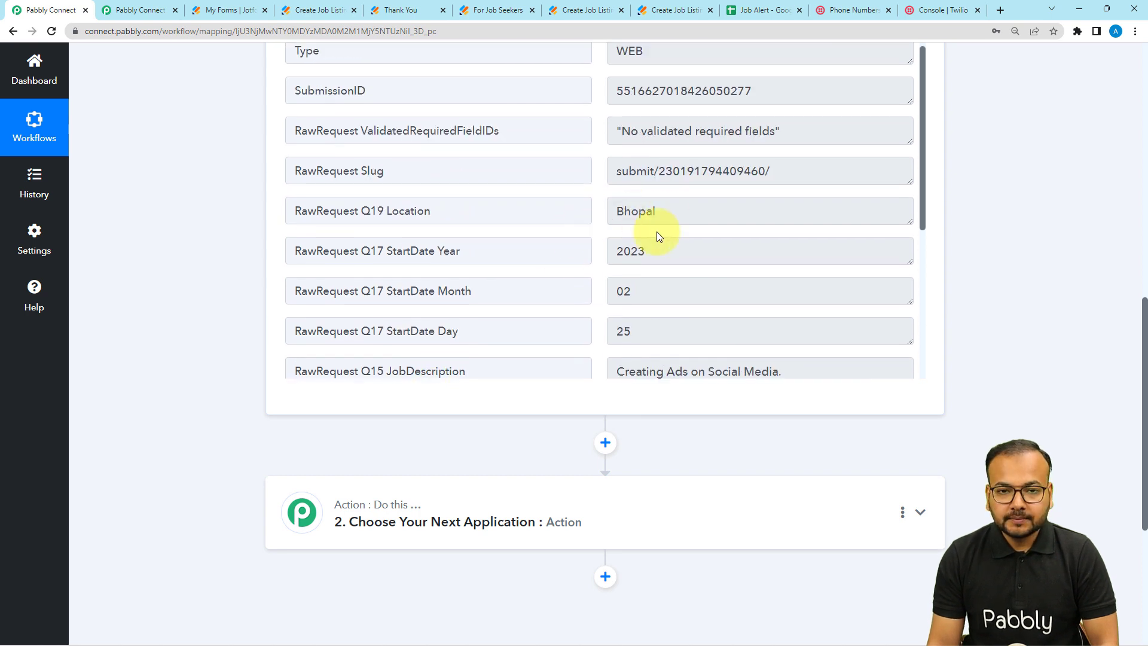
left_click(730, 10)
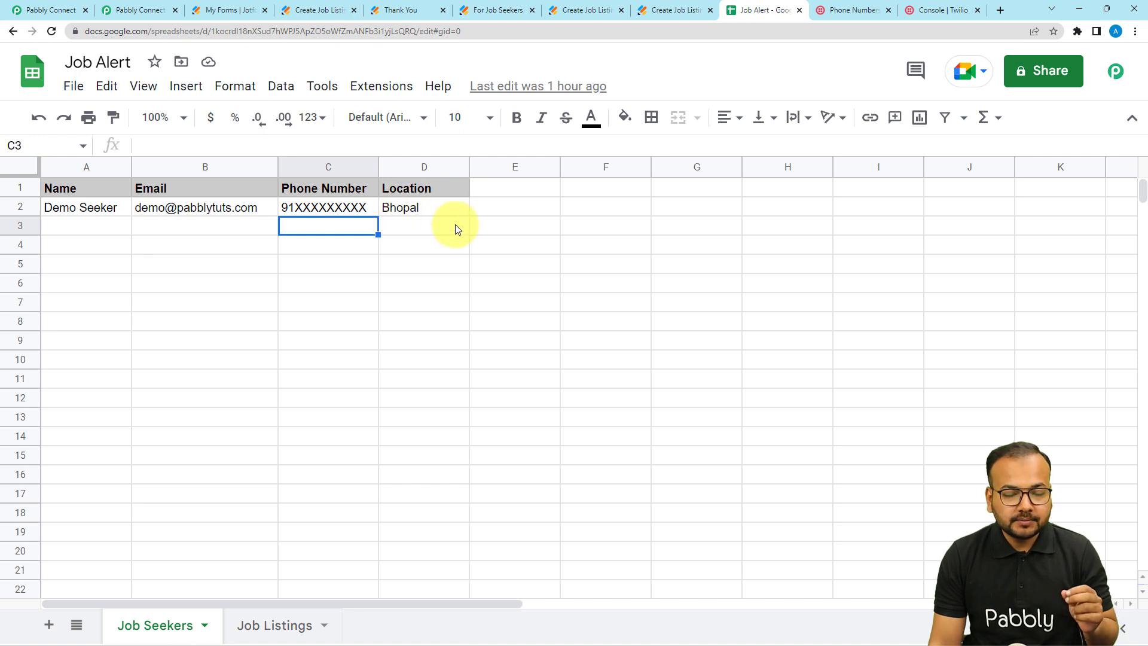
left_click(27, 10)
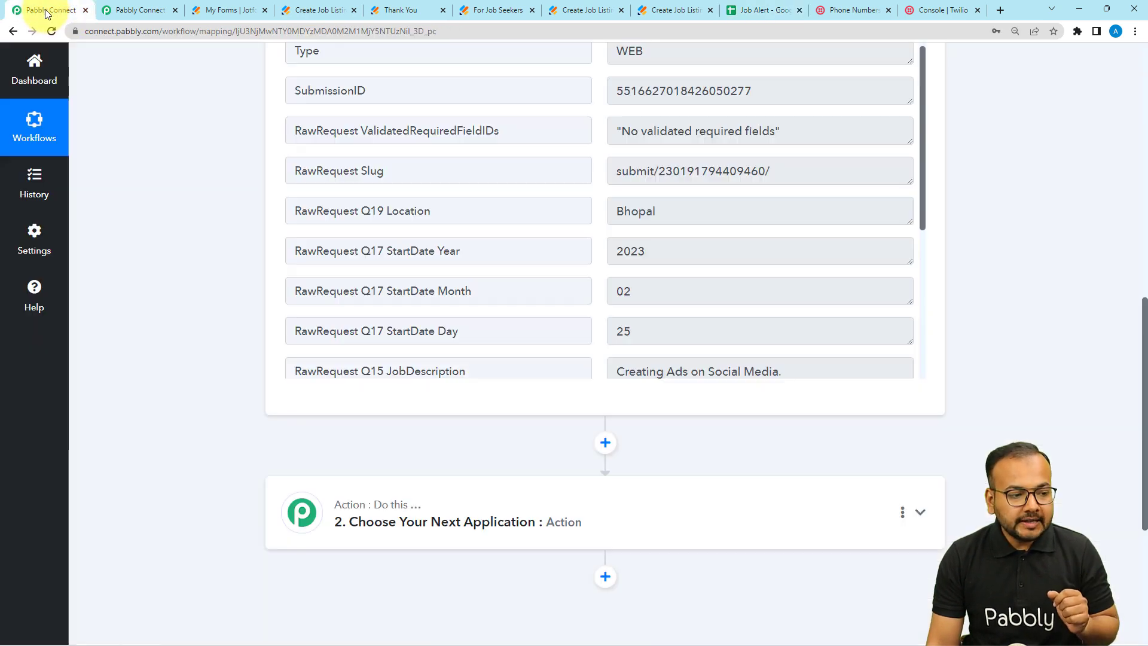
Set the workflow's second step to Google Sheets with the Lookup Spreadsheet Rows action event
scroll(507, 451, "down", 2)
left_click(441, 406)
scroll(441, 398, "down", 3)
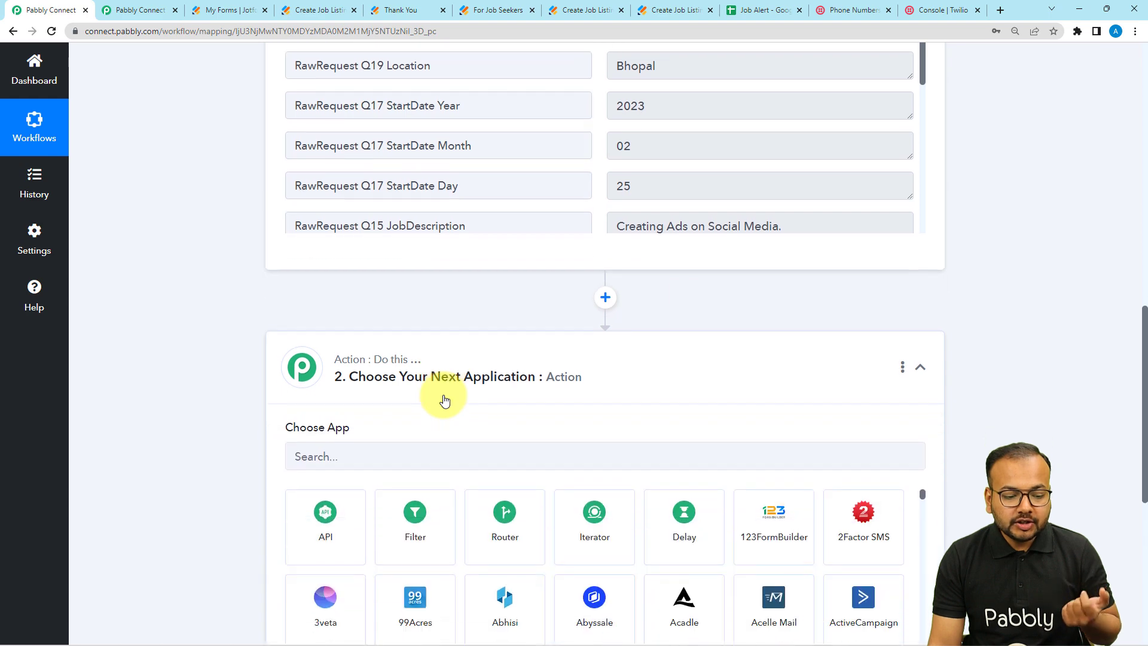
left_click(347, 297)
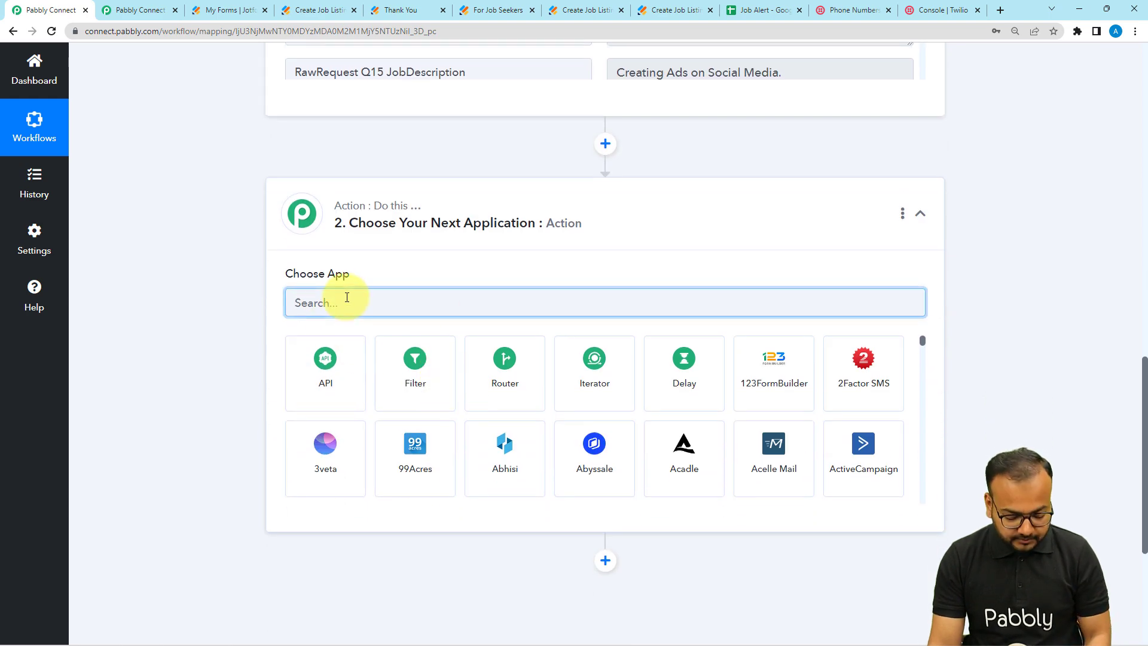
type("goo")
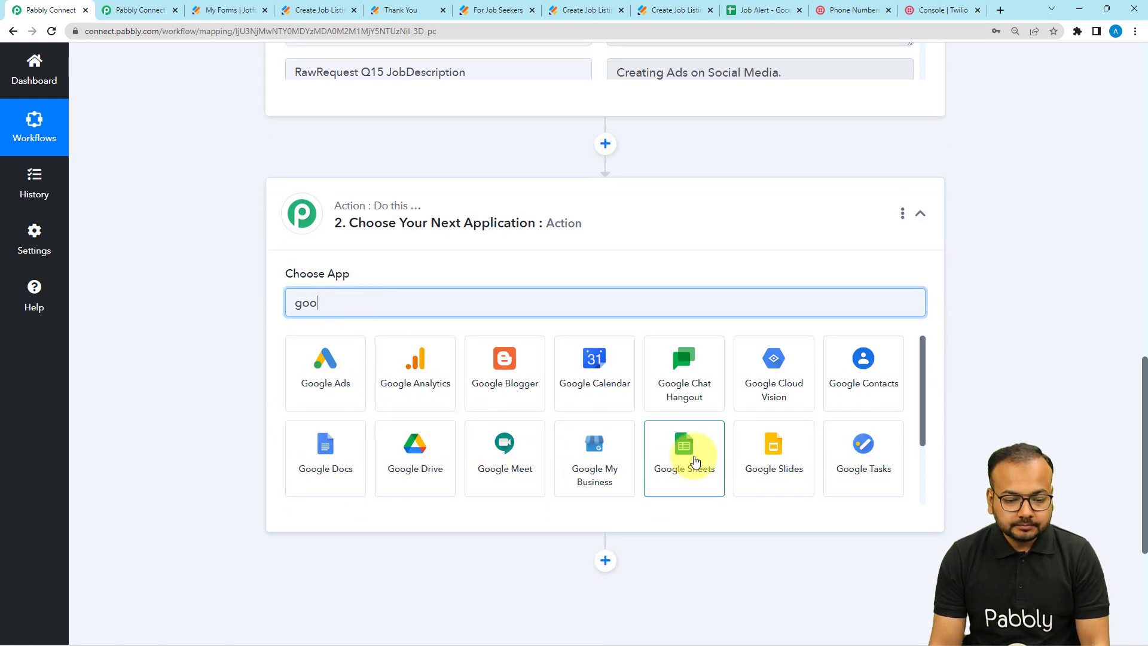
left_click(694, 461)
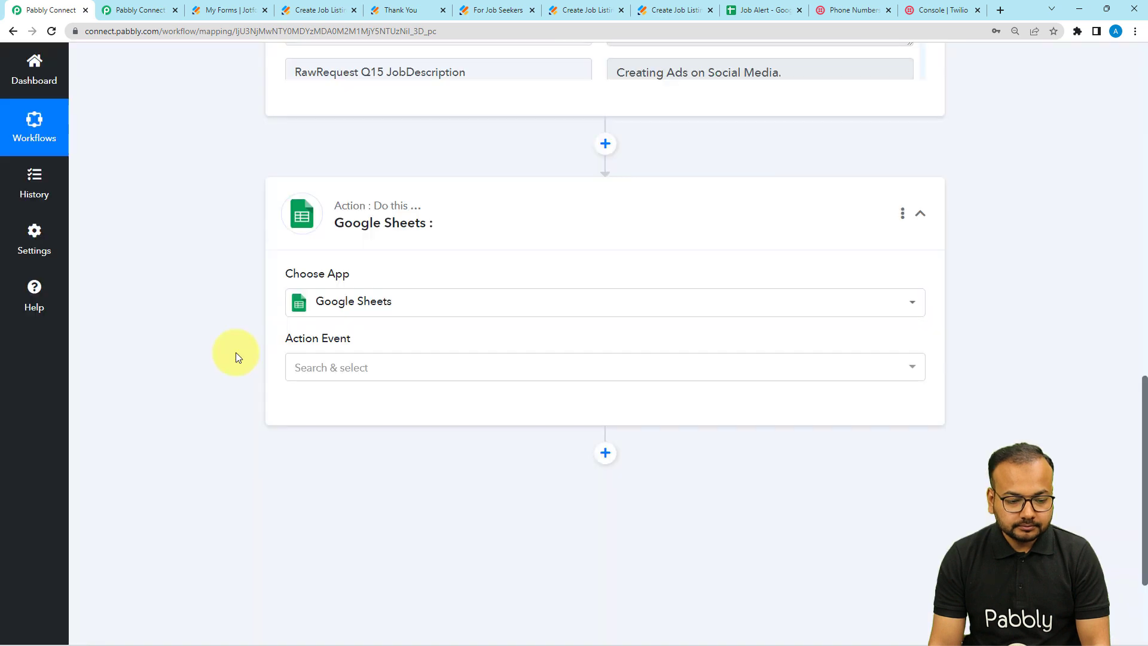
scroll(235, 352, "down", 1)
left_click(334, 307)
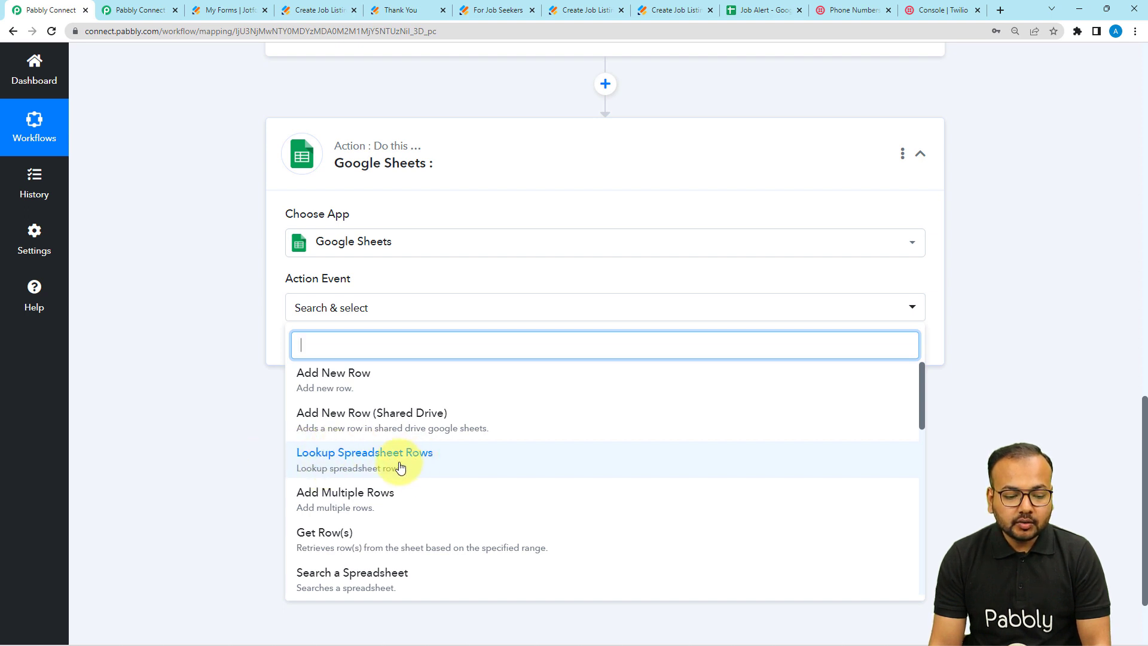
left_click(360, 465)
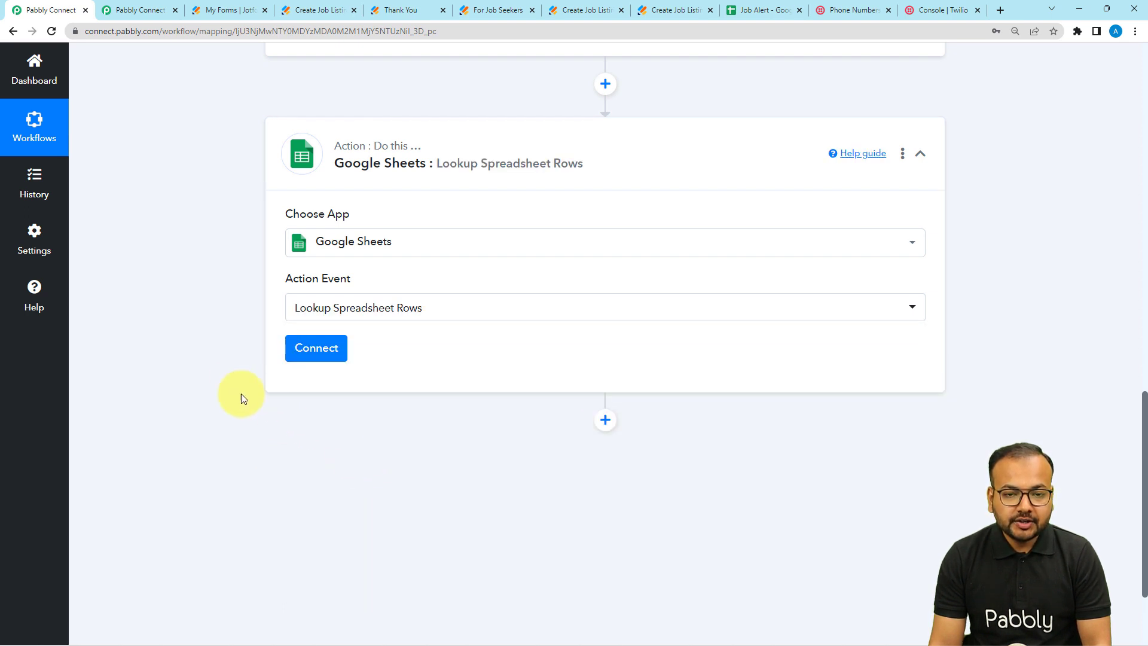
Connect Google Sheets through a new connection by signing in with a Google account and granting Pabbly Connect Sheets access
scroll(250, 529, "up", 3)
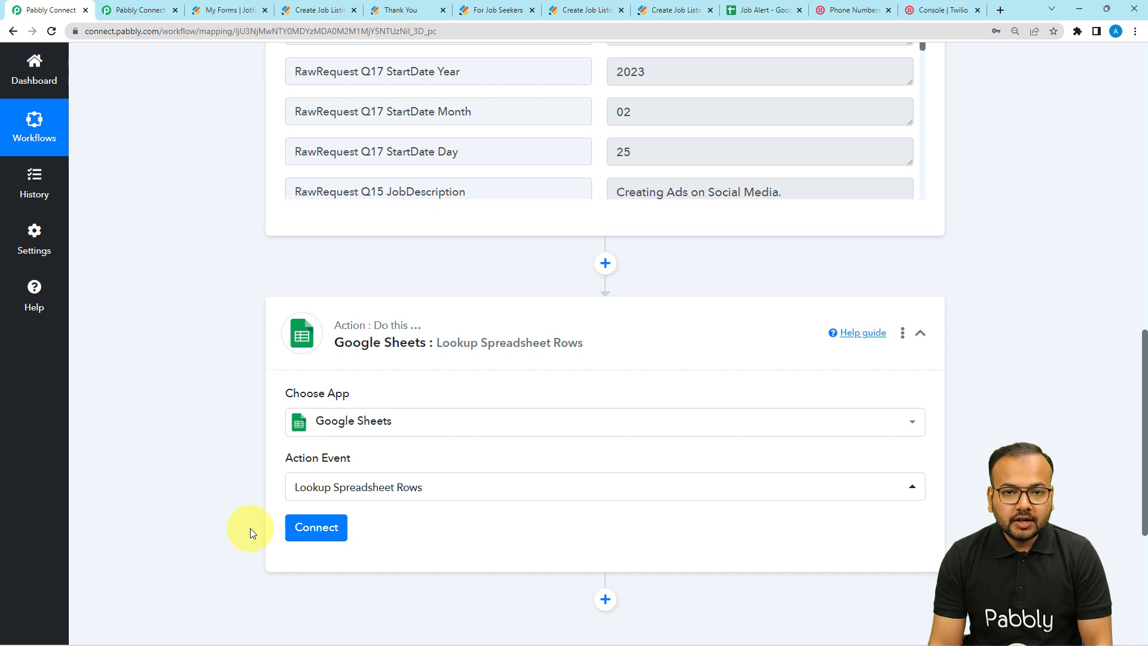
scroll(249, 529, "up", 4)
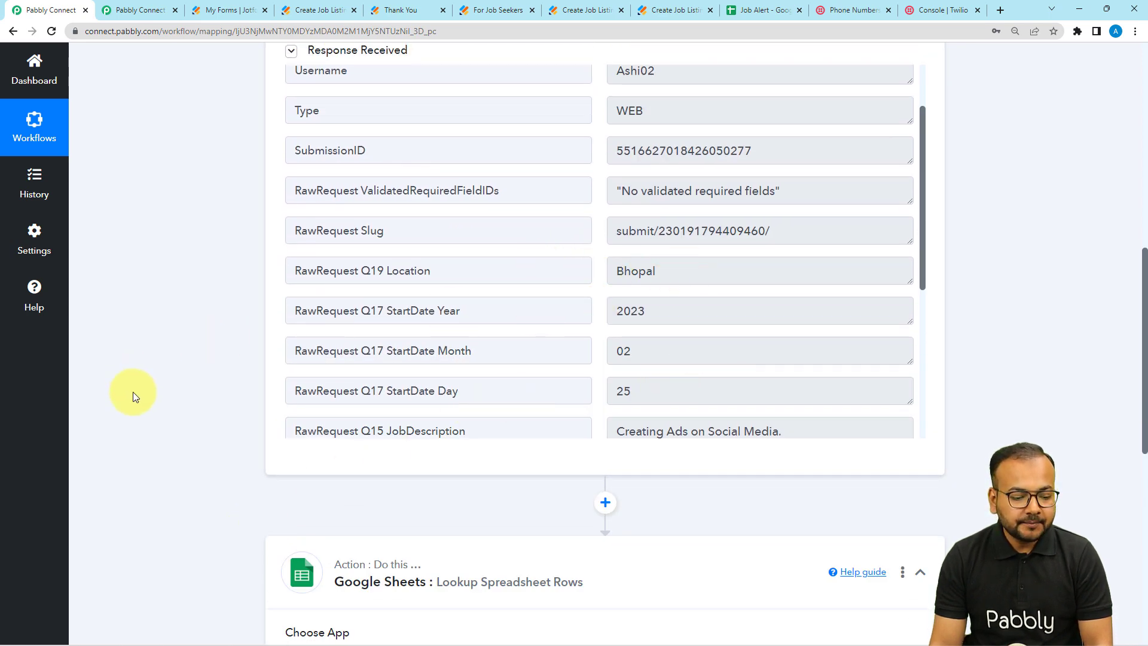
scroll(143, 397, "down", 8)
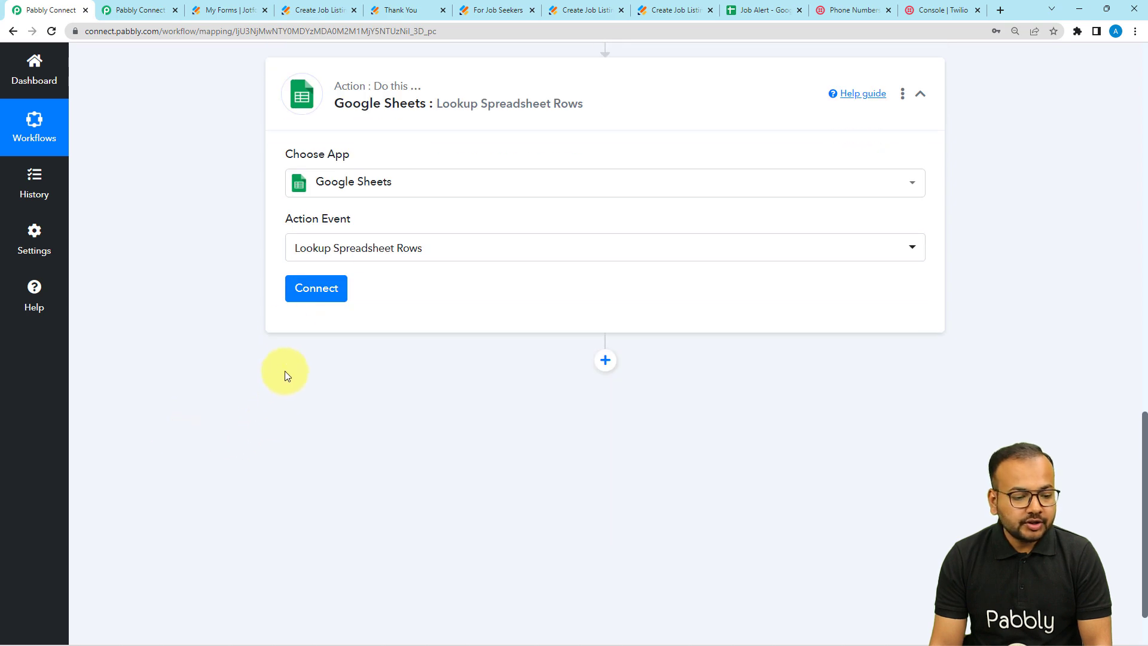
left_click(305, 287)
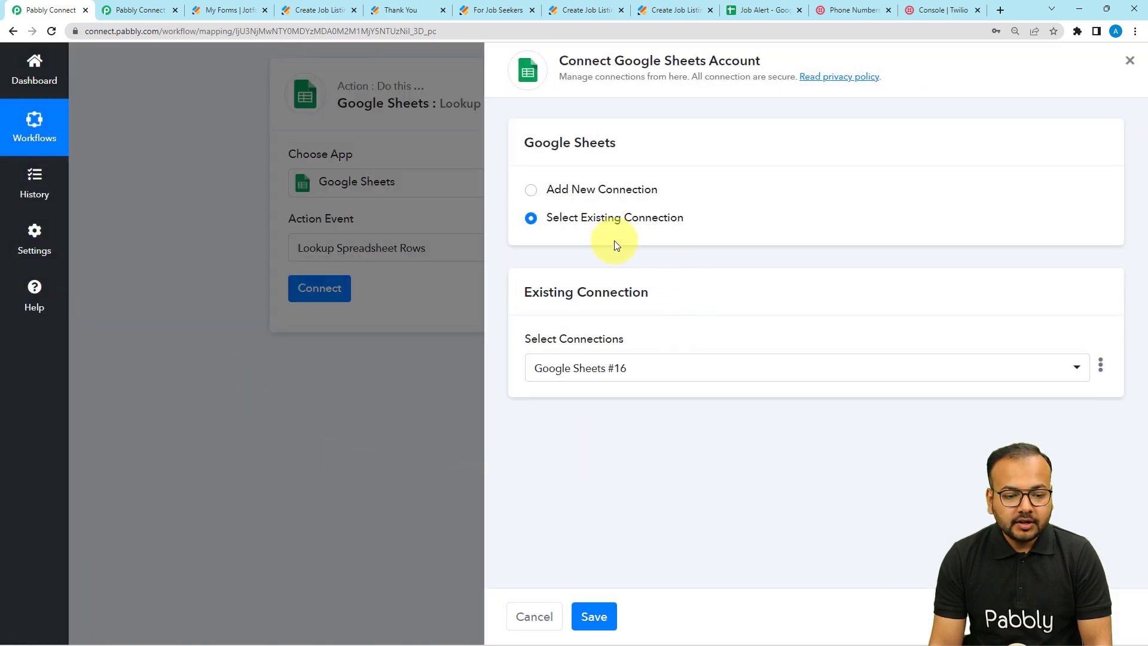
left_click(537, 191)
left_click(609, 359)
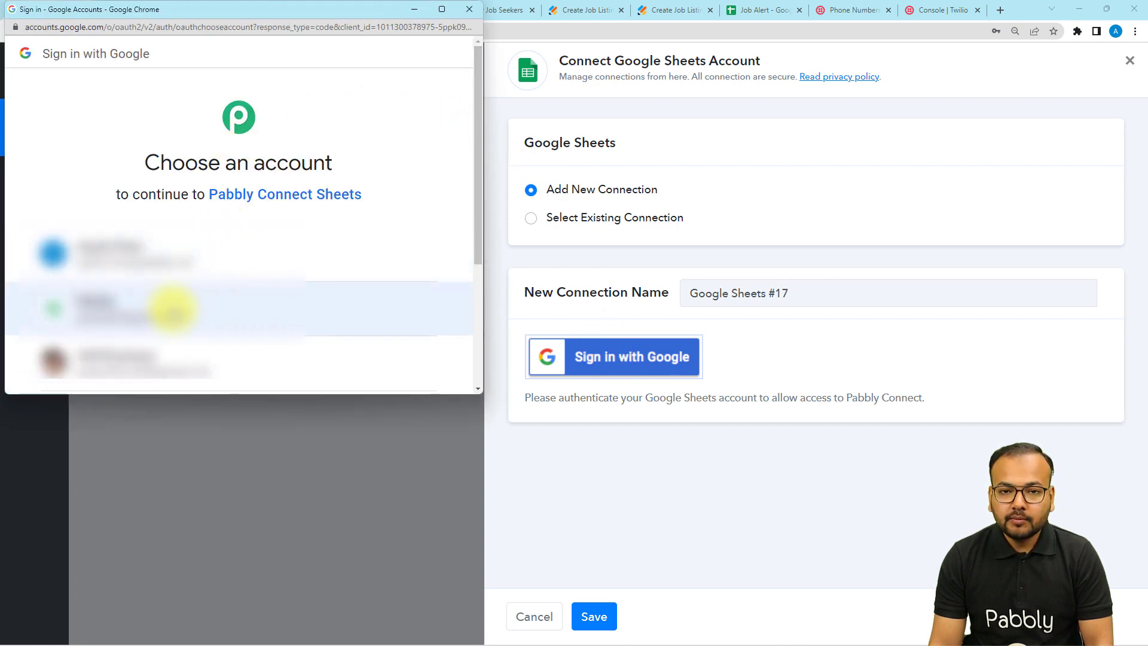
left_click(173, 309)
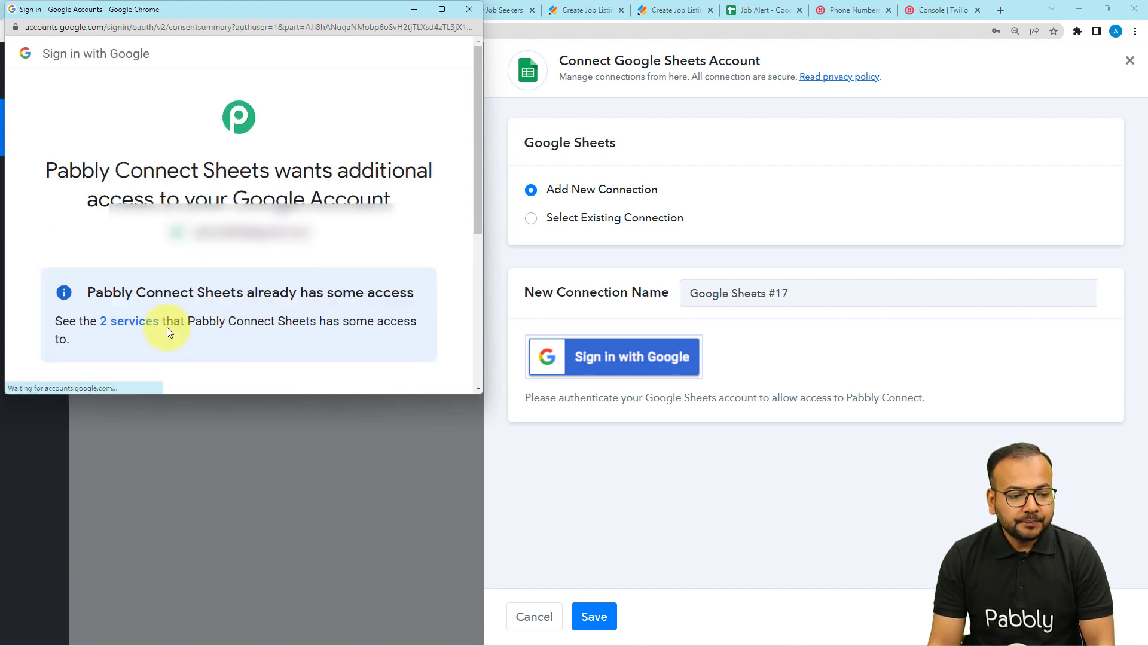
scroll(167, 328, "down", 5)
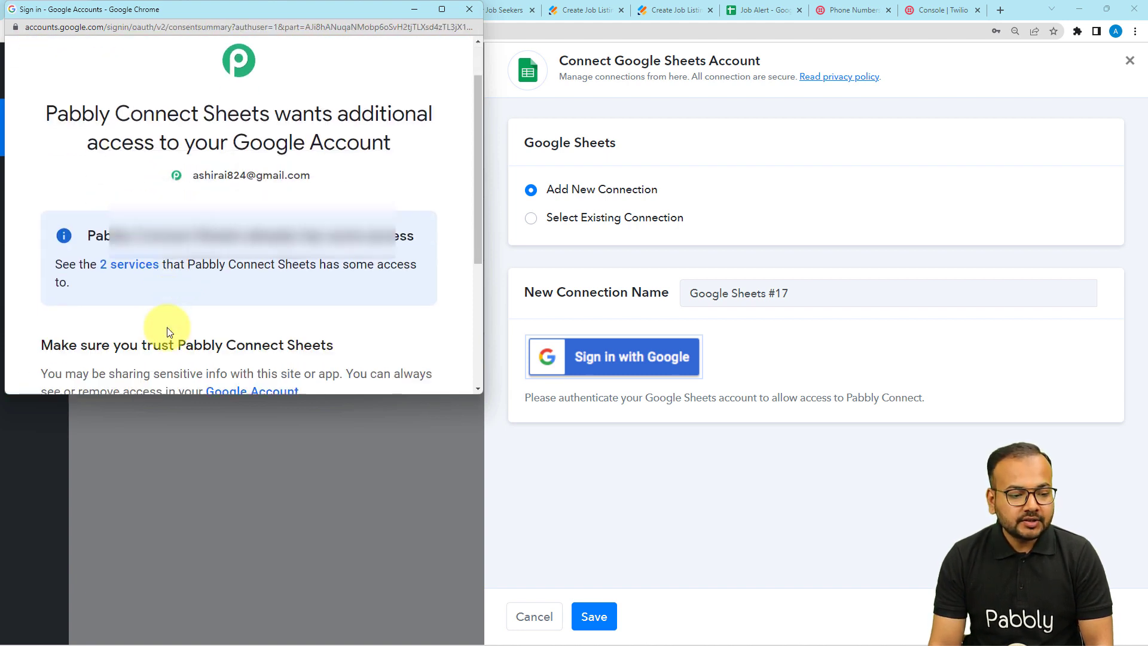
left_click(300, 279)
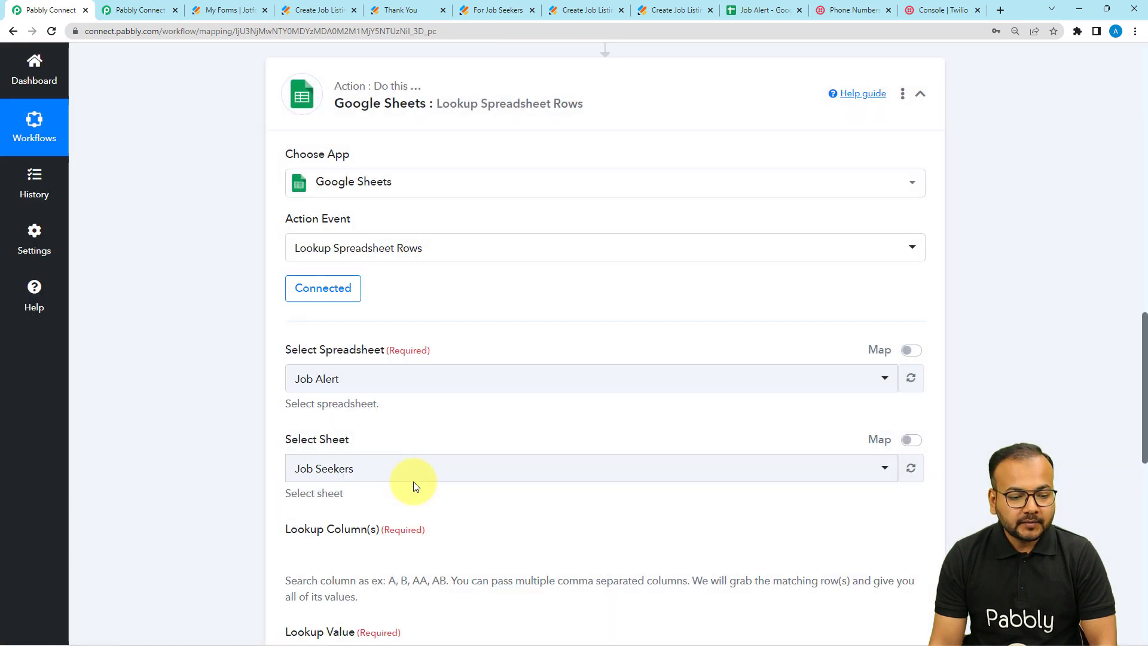
Check the lookup action's spreadsheet selection against the title of the open Job Alert spreadsheet
scroll(213, 325, "down", 3)
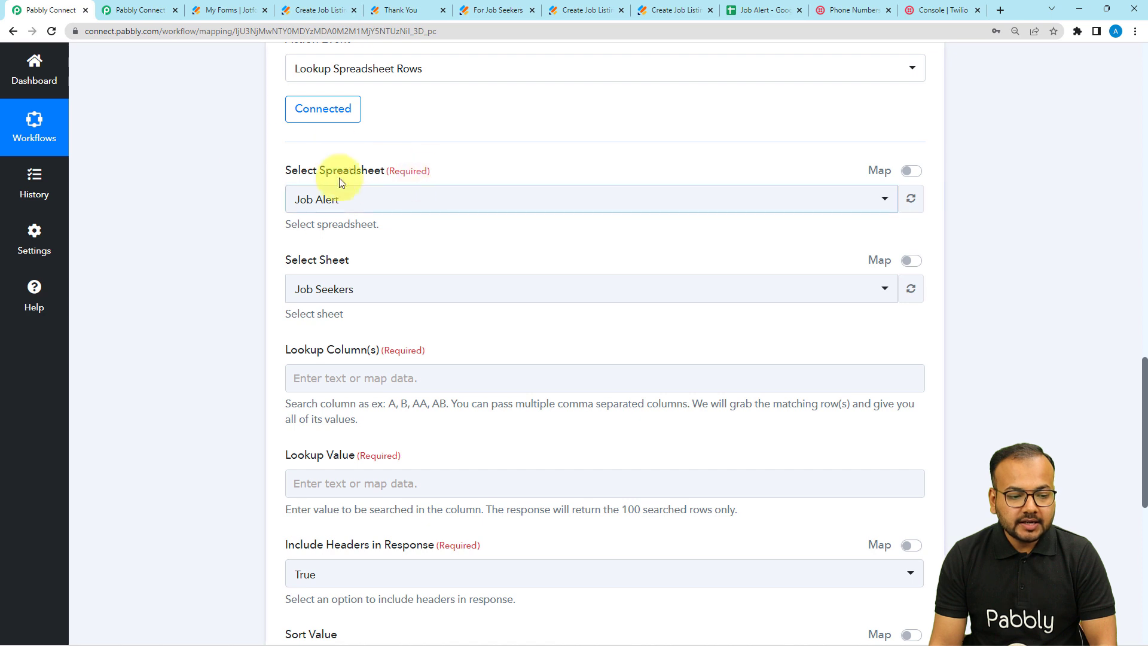
left_click(423, 200)
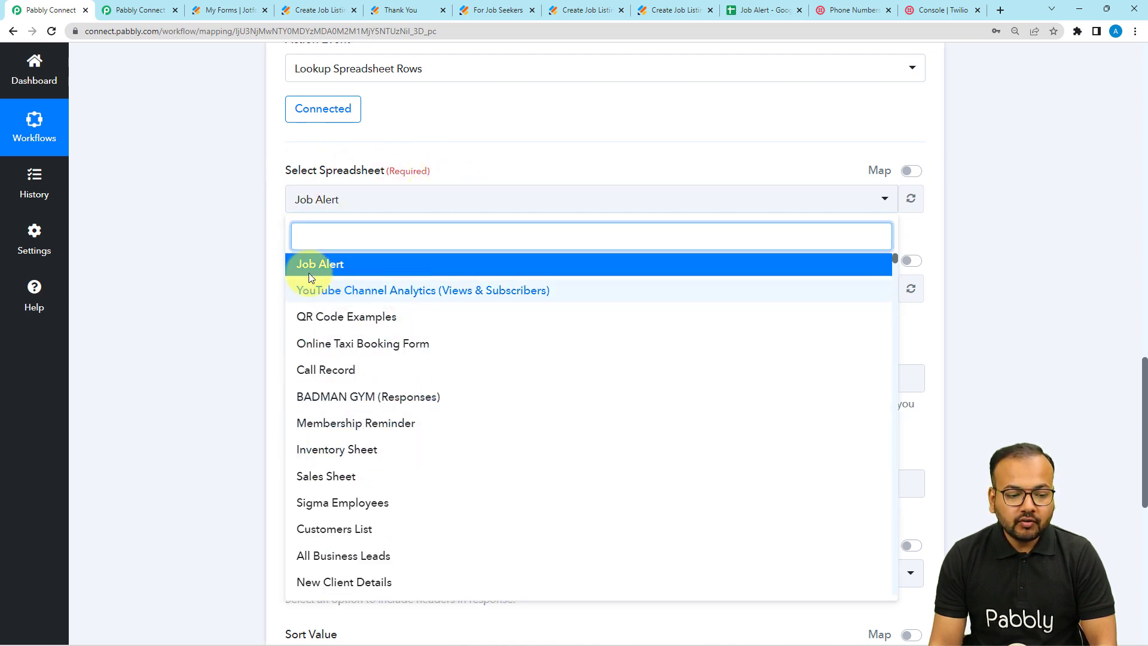
left_click(223, 259)
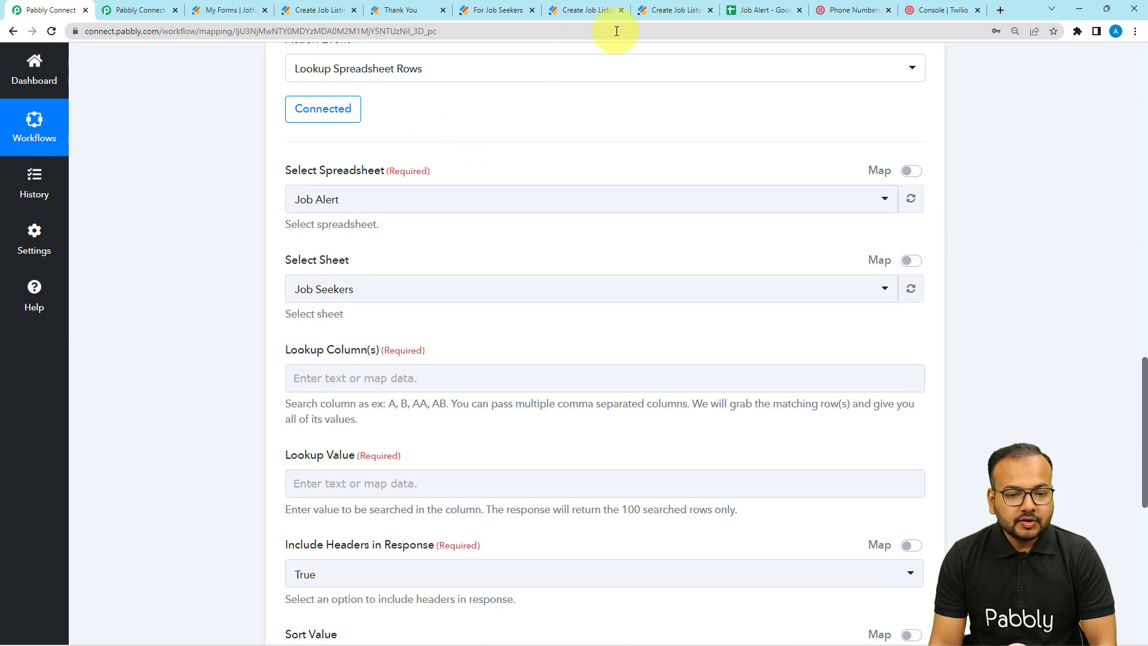
left_click(759, 10)
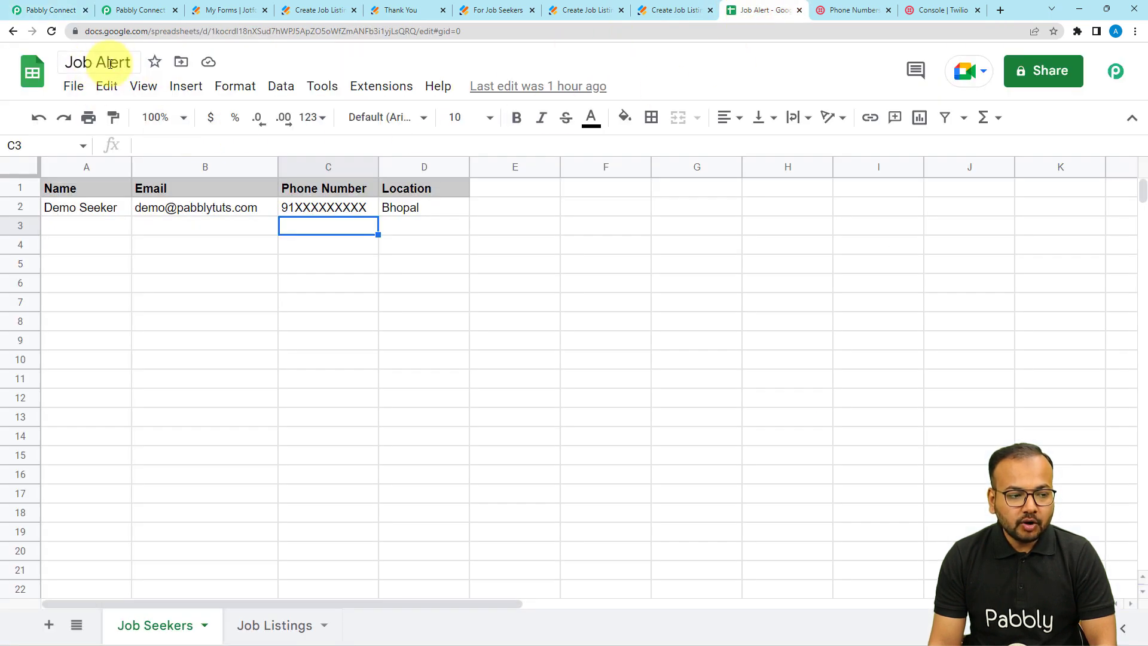
left_click(48, 9)
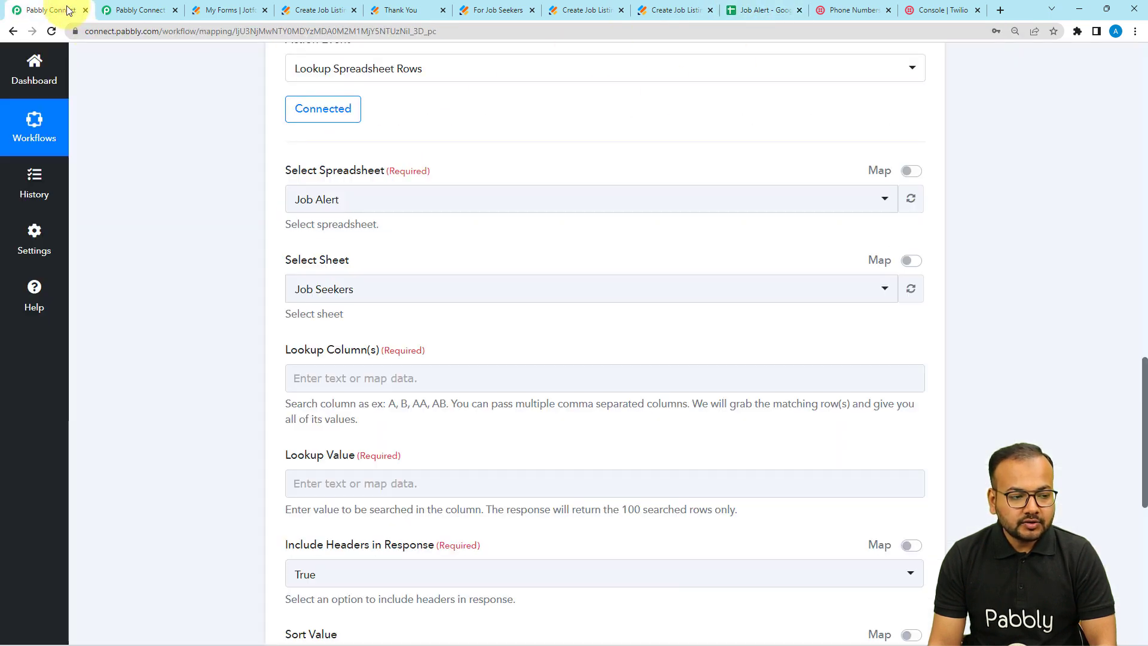
left_click(345, 205)
left_click(258, 250)
scroll(247, 245, "down", 2)
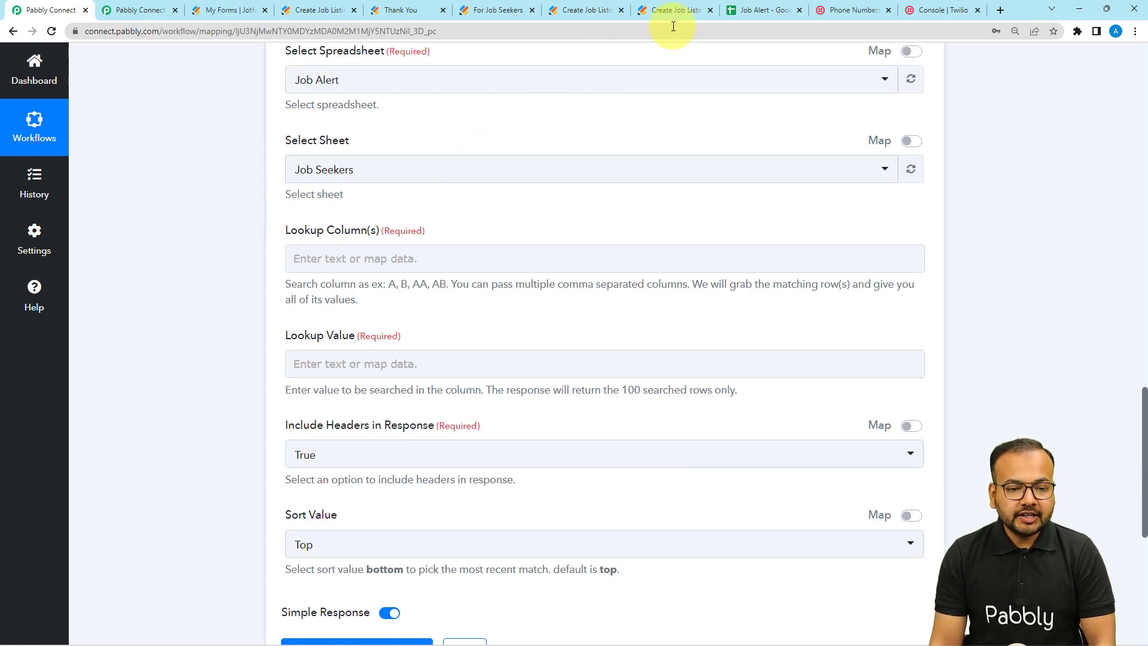
Check the tabs of the Job Alert spreadsheet and choose Job Seekers as the lookup action's sheet
left_click(742, 12)
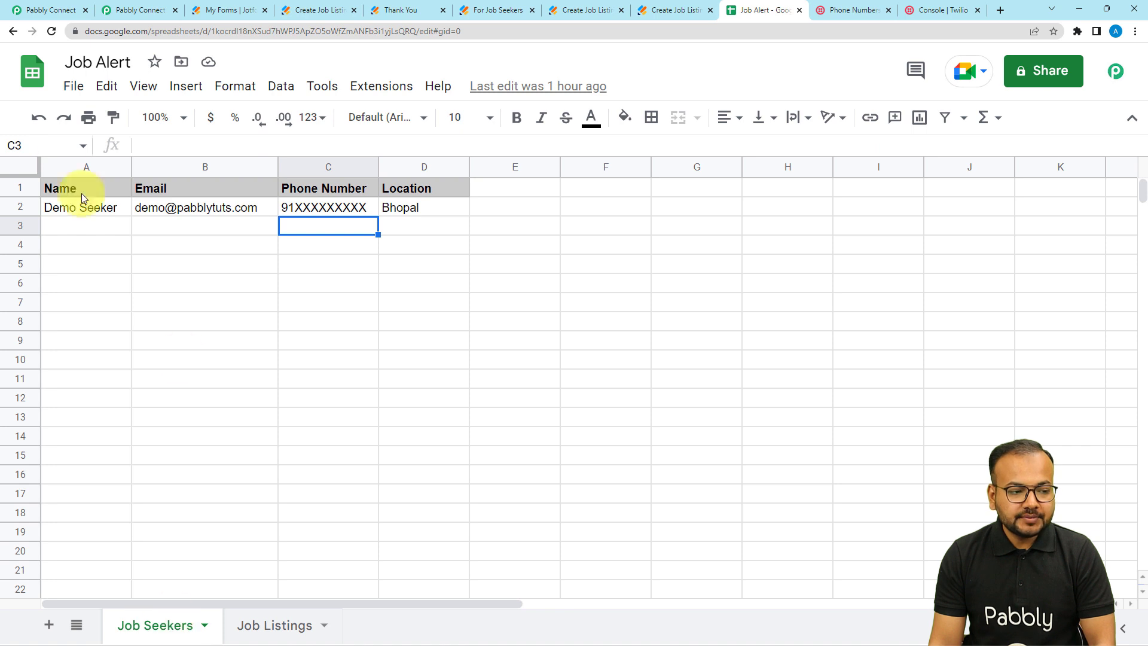
left_click(52, 10)
left_click(389, 172)
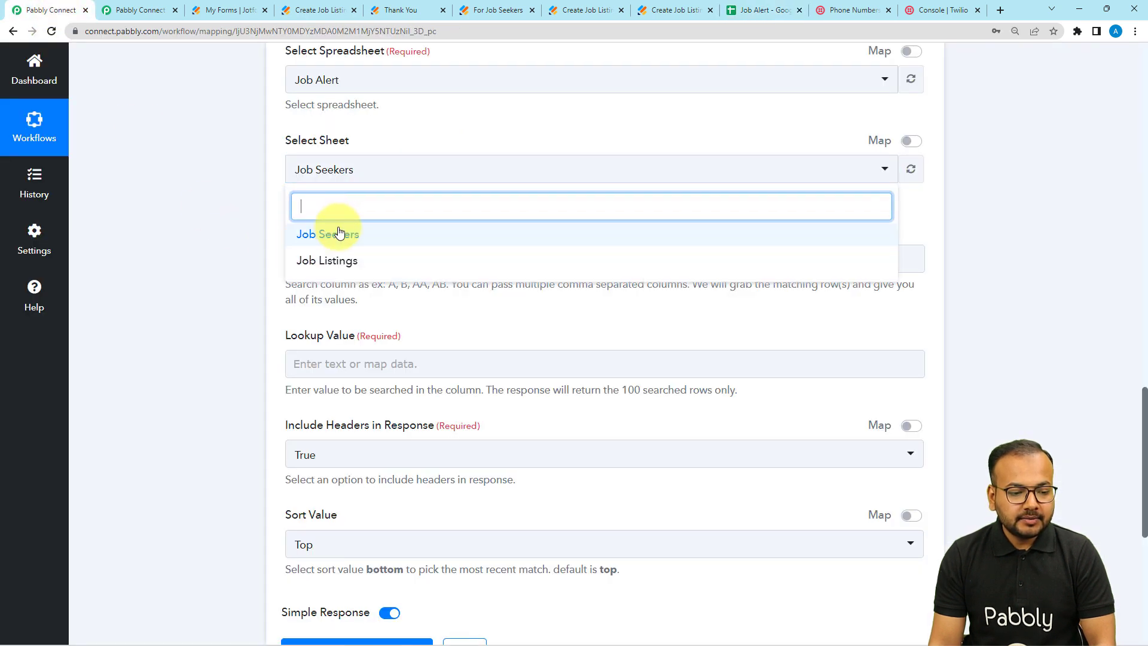
left_click(333, 231)
scroll(247, 220, "down", 1)
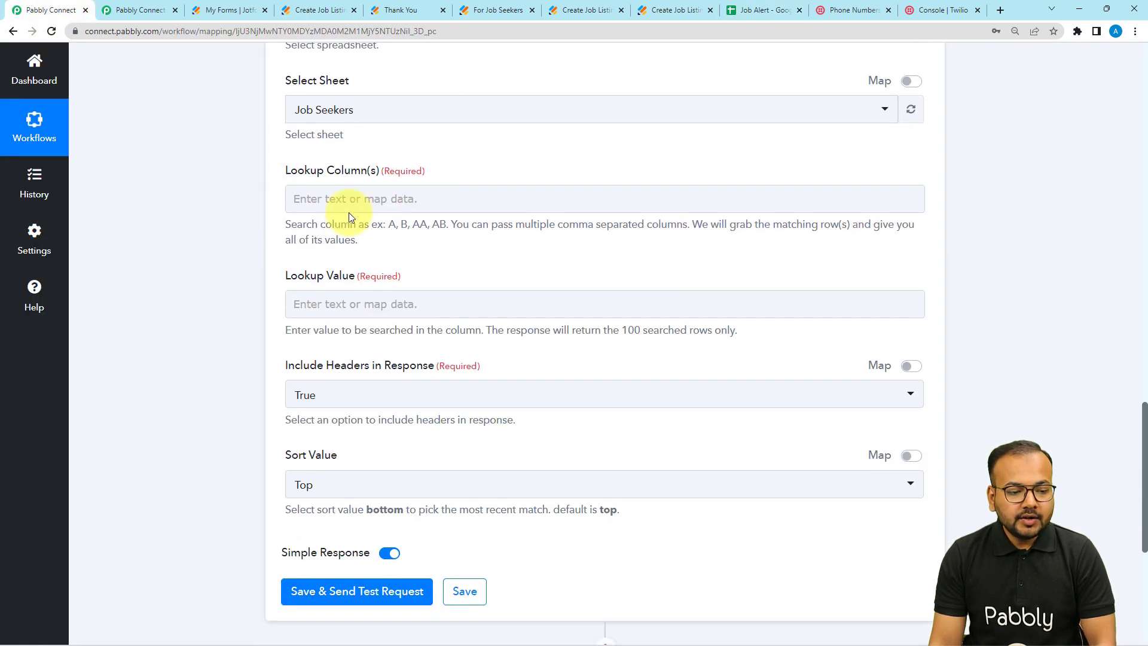
Check which column holds Location in the Job Seekers sheet and set the lookup column to D
left_click(440, 207)
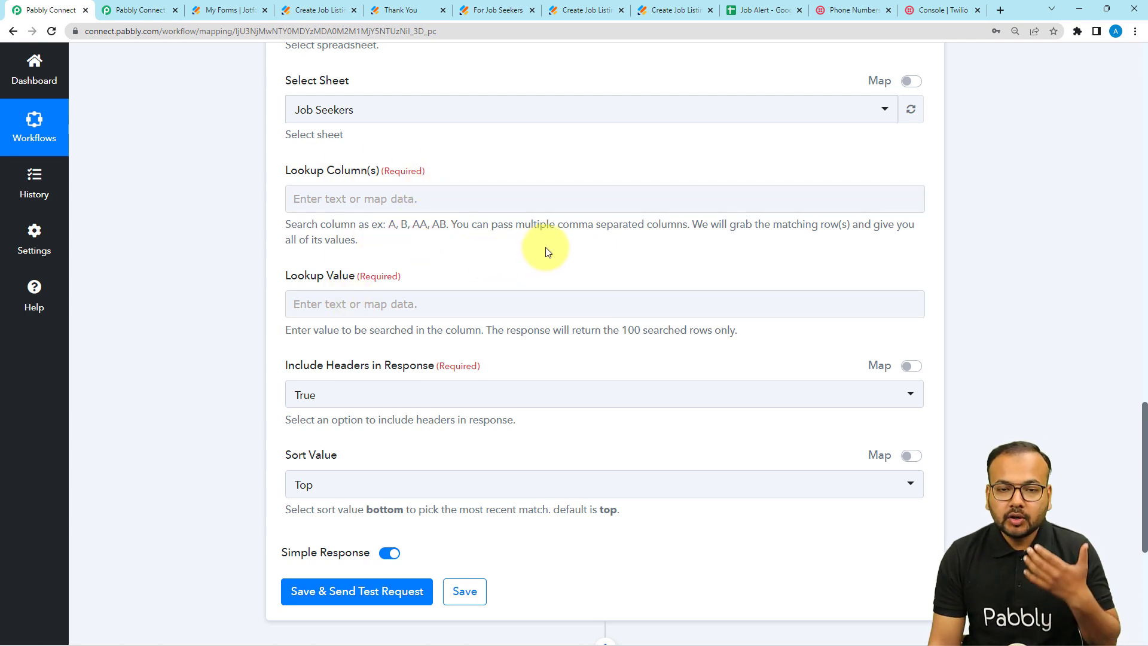
left_click(774, 10)
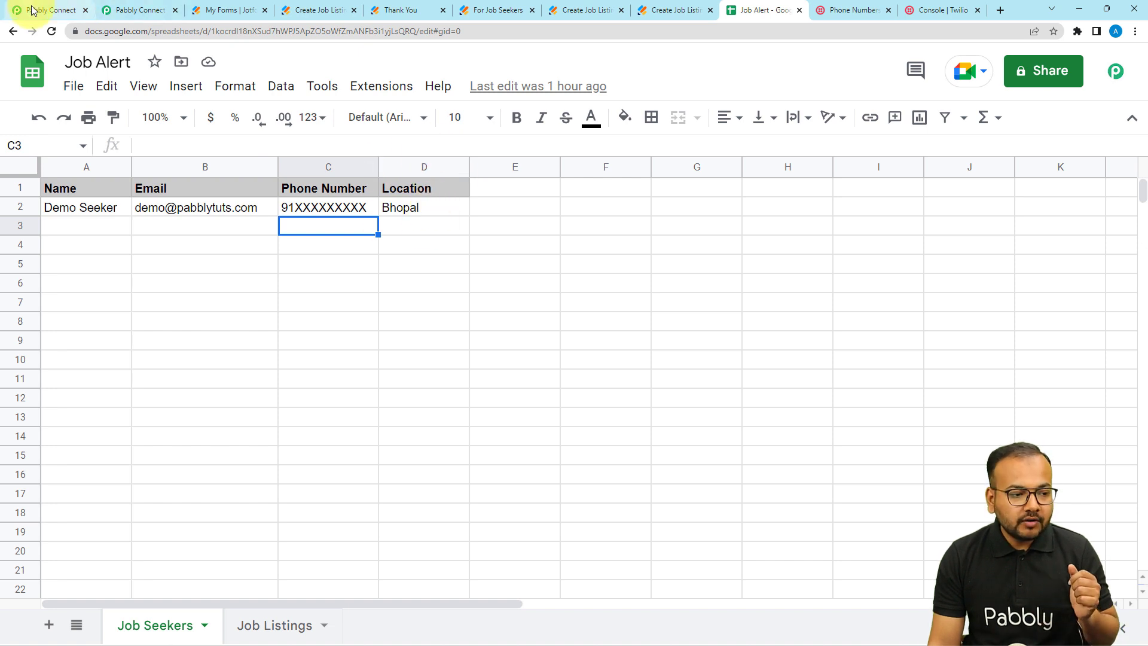
left_click(51, 11)
left_click(374, 191)
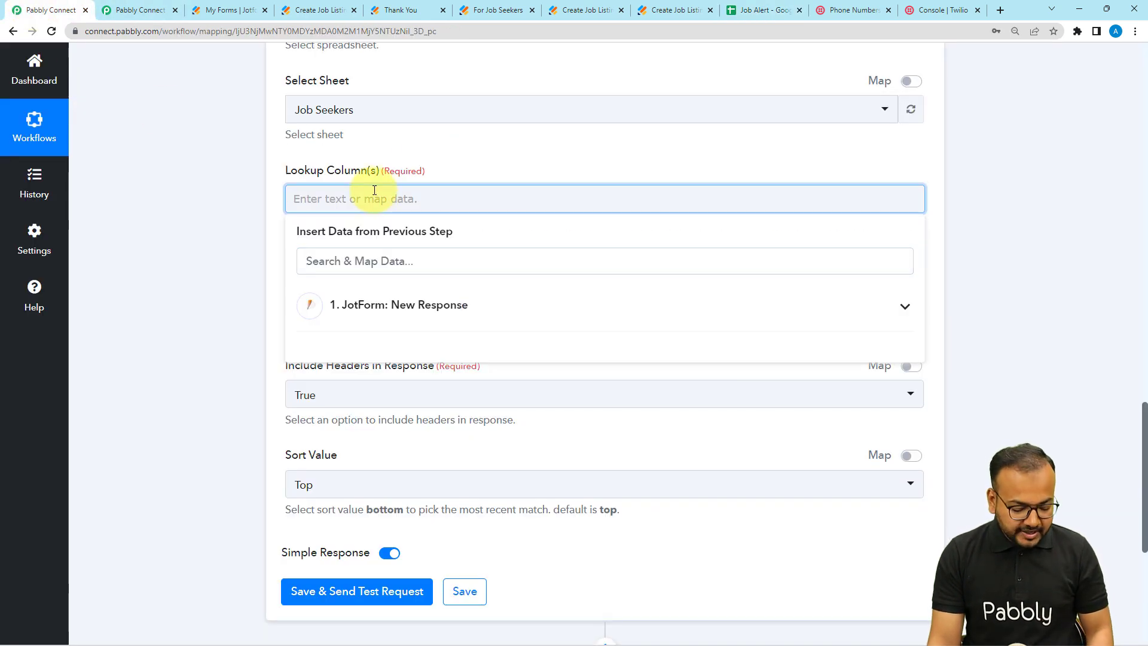
type("D")
left_click(262, 231)
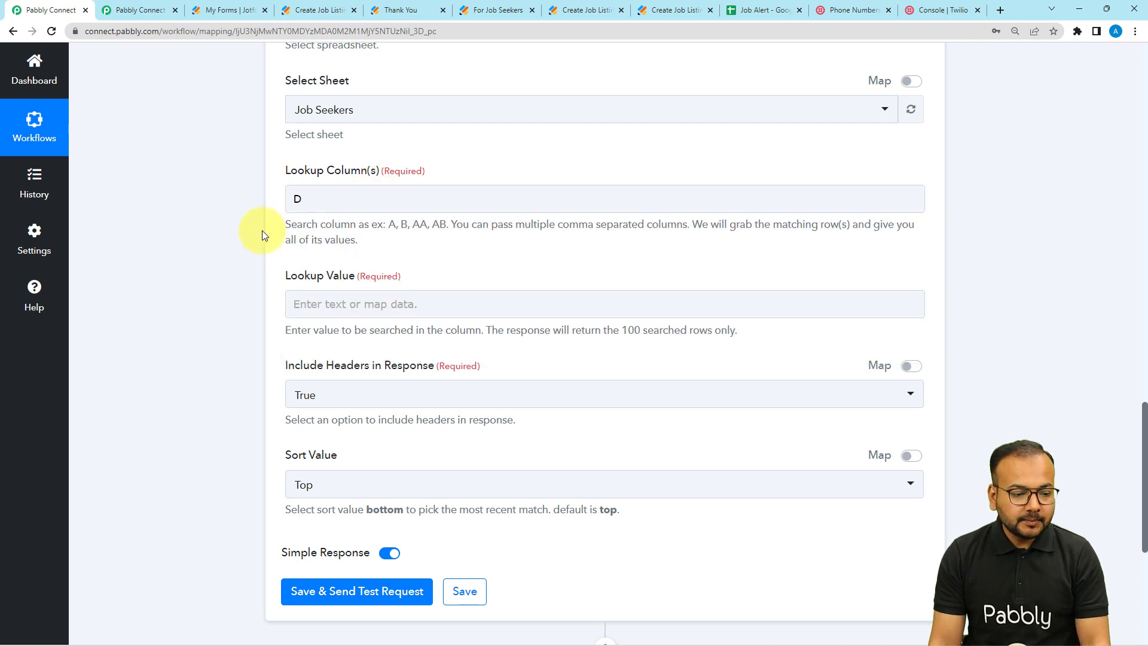
Examine the location field in the received Jotform response against the lookup action's column and value settings
scroll(265, 285, "down", 3)
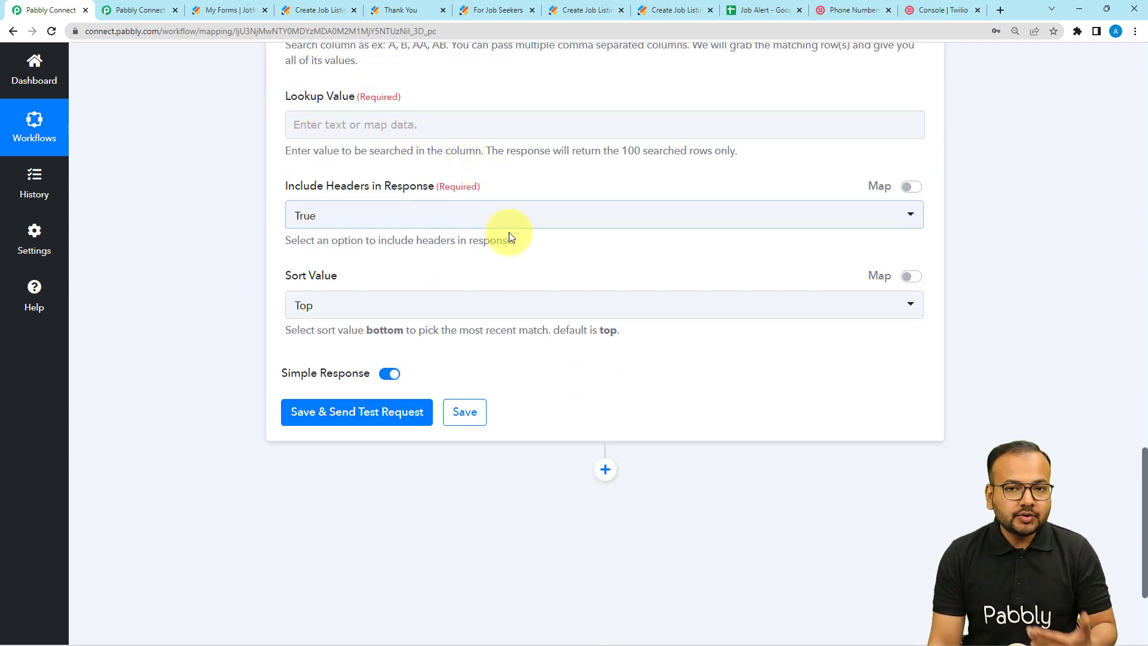
scroll(510, 233, "up", 3)
scroll(514, 276, "up", 13)
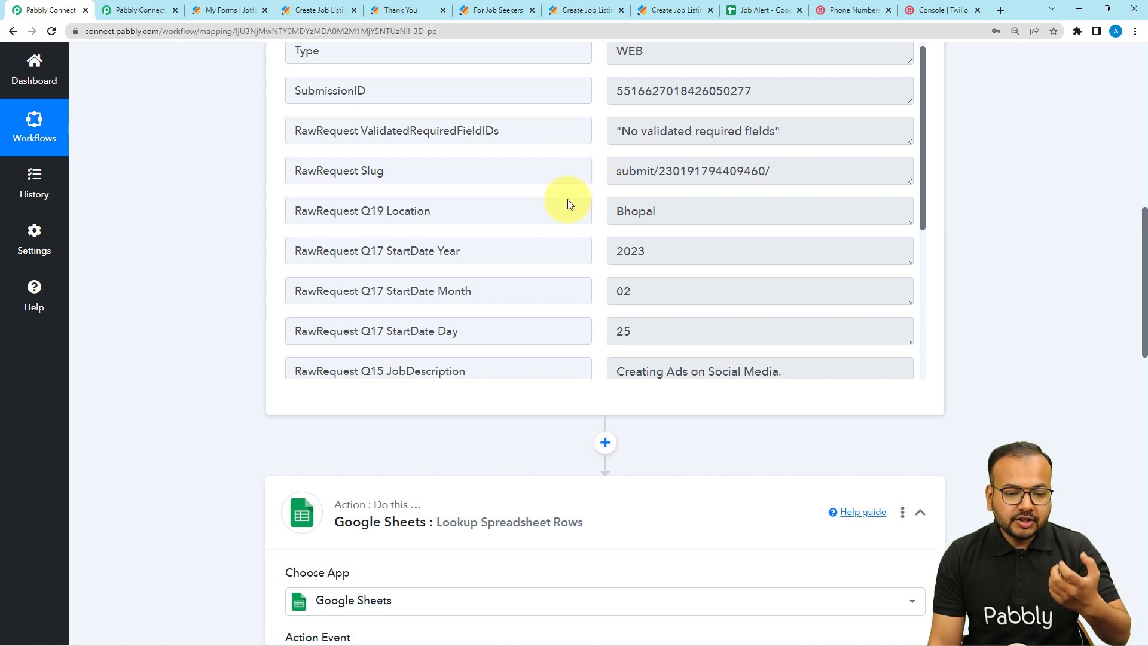
scroll(490, 248, "up", 2)
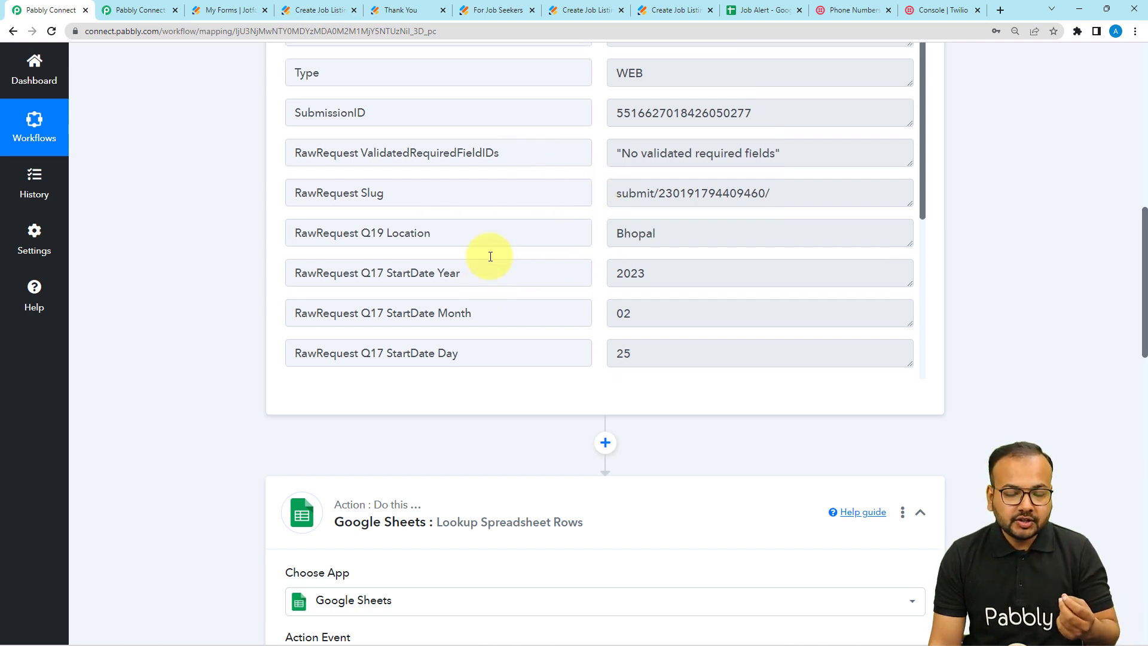
scroll(489, 256, "down", 1)
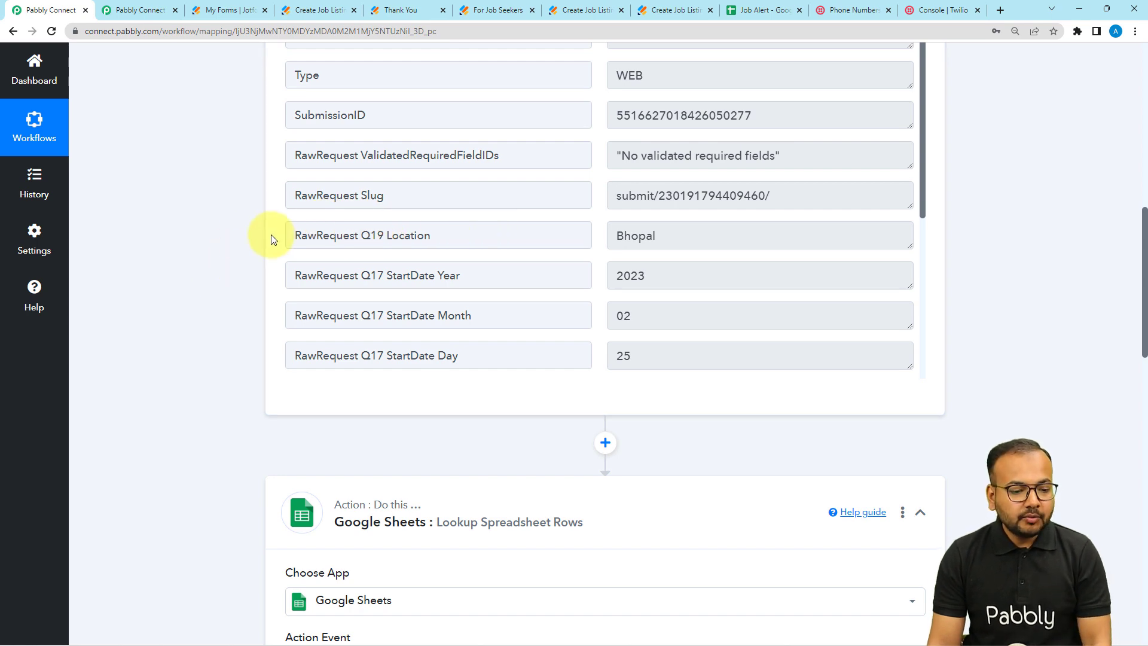
scroll(228, 257, "down", 7)
scroll(227, 257, "down", 4)
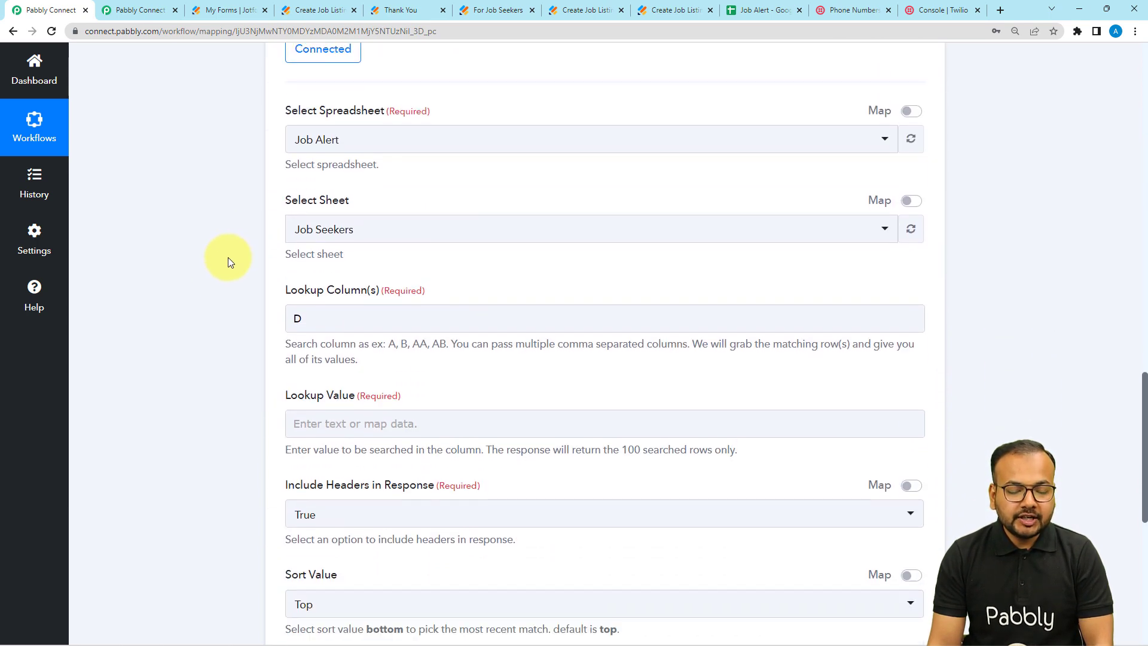
scroll(228, 257, "up", 2)
scroll(228, 261, "up", 8)
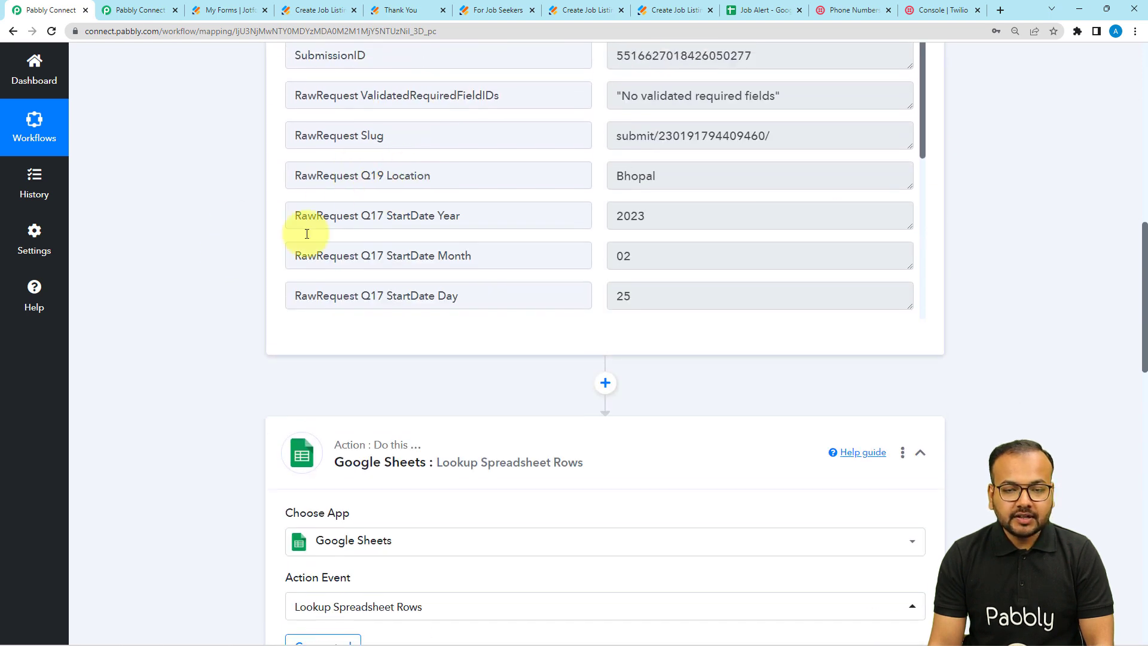
scroll(127, 343, "down", 10)
scroll(127, 344, "down", 3)
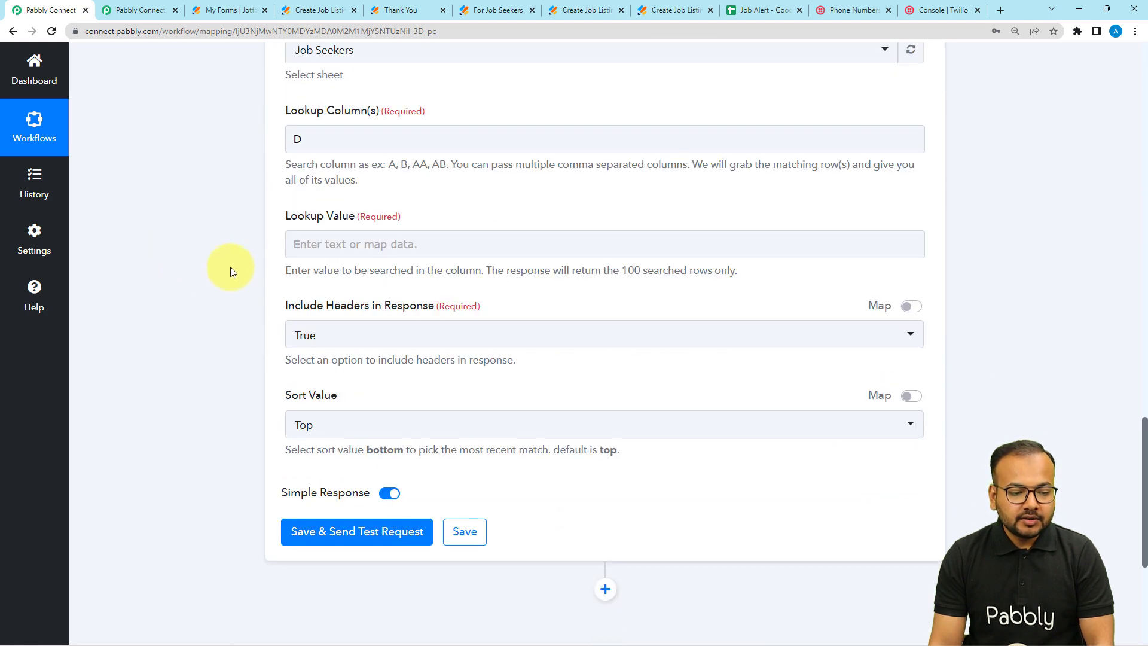
Map the lookup value to the RawRequest Q19 Location field from the JotForm New Response step
left_click(367, 237)
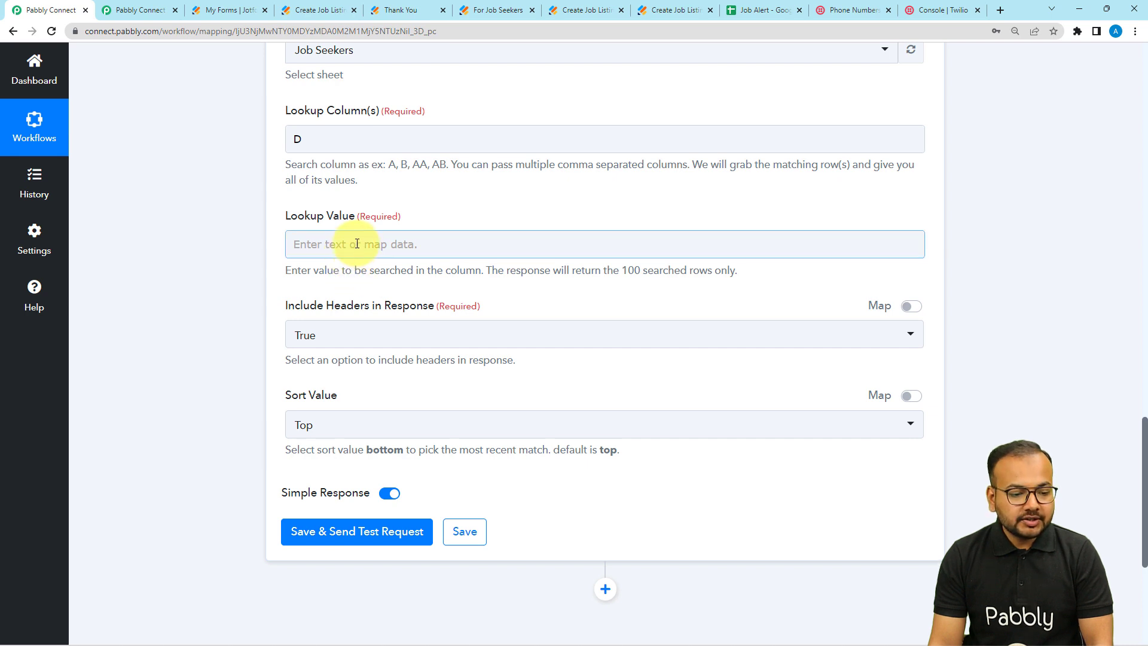
left_click(354, 240)
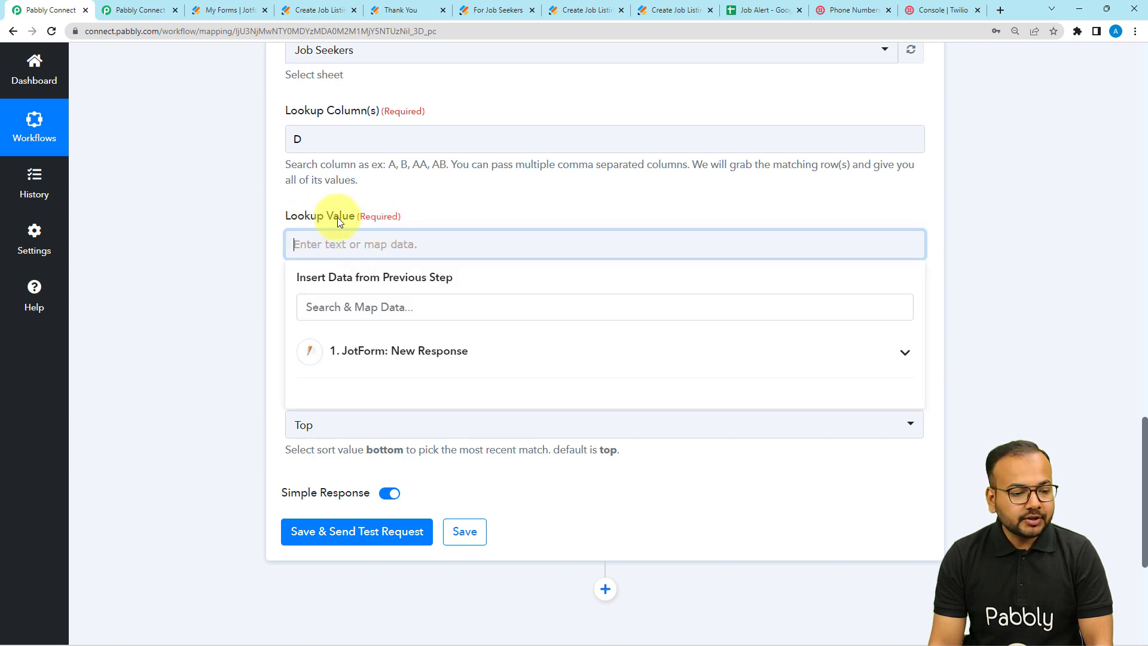
left_click(402, 357)
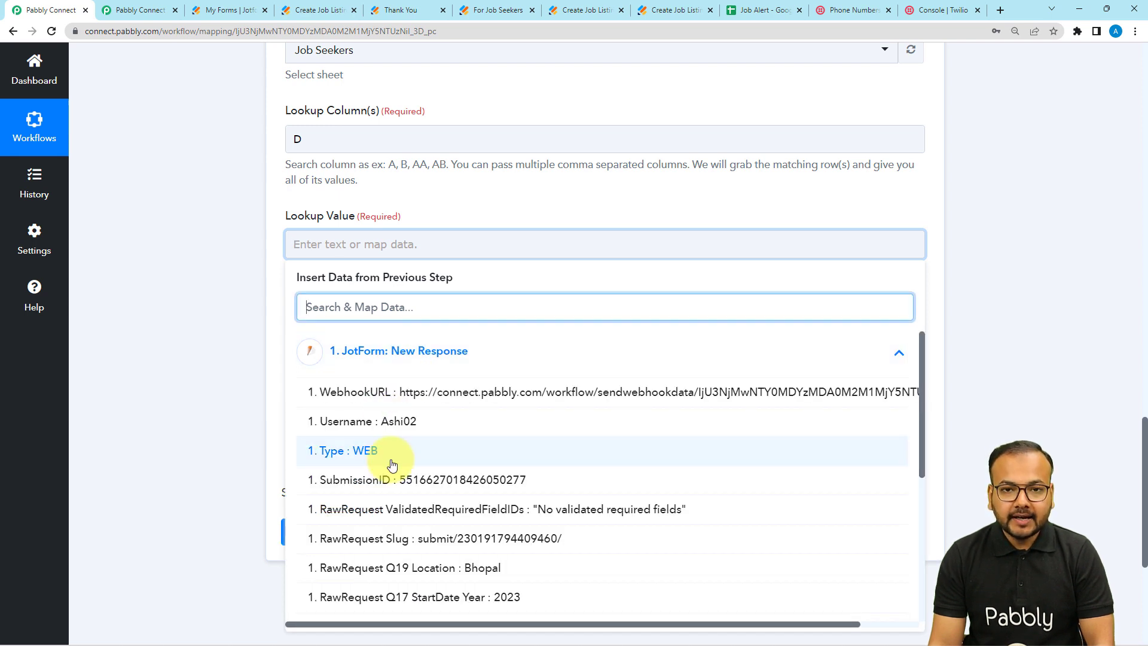
left_click(421, 568)
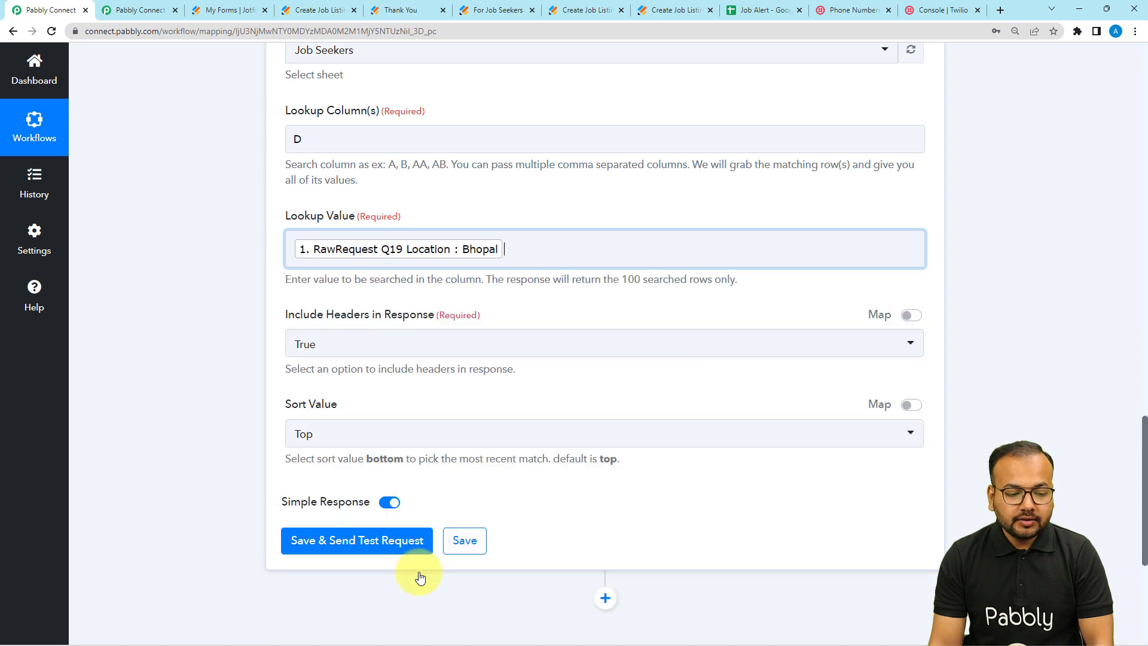
left_click(229, 337)
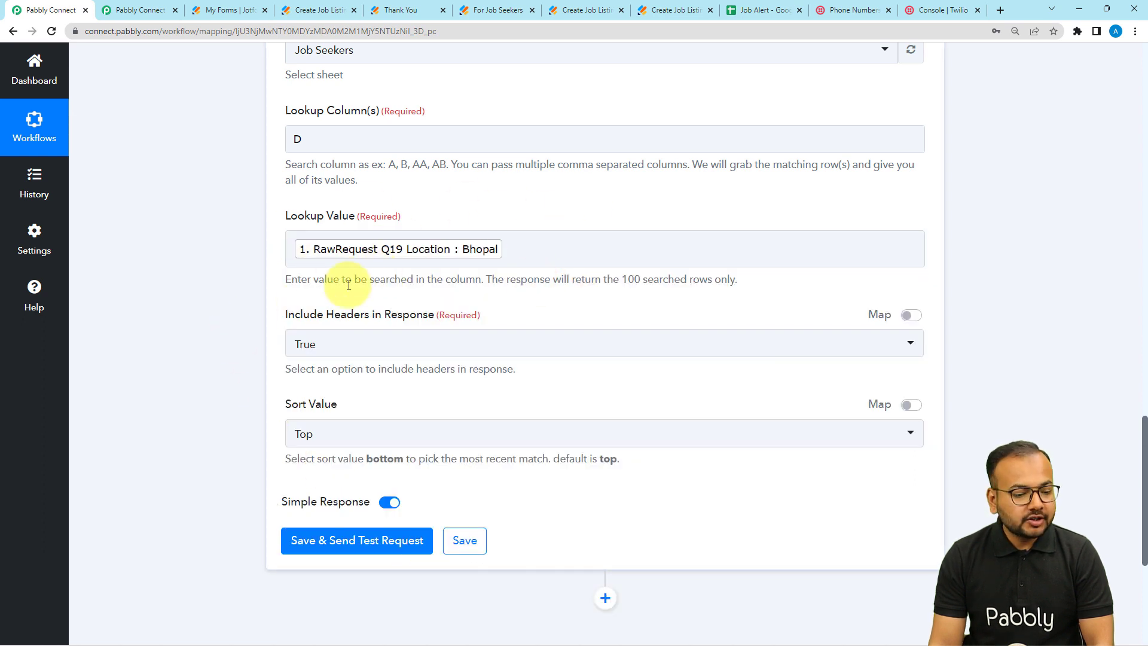
Review the header option of the lookup action and choose Top as its sort value
scroll(269, 313, "down", 2)
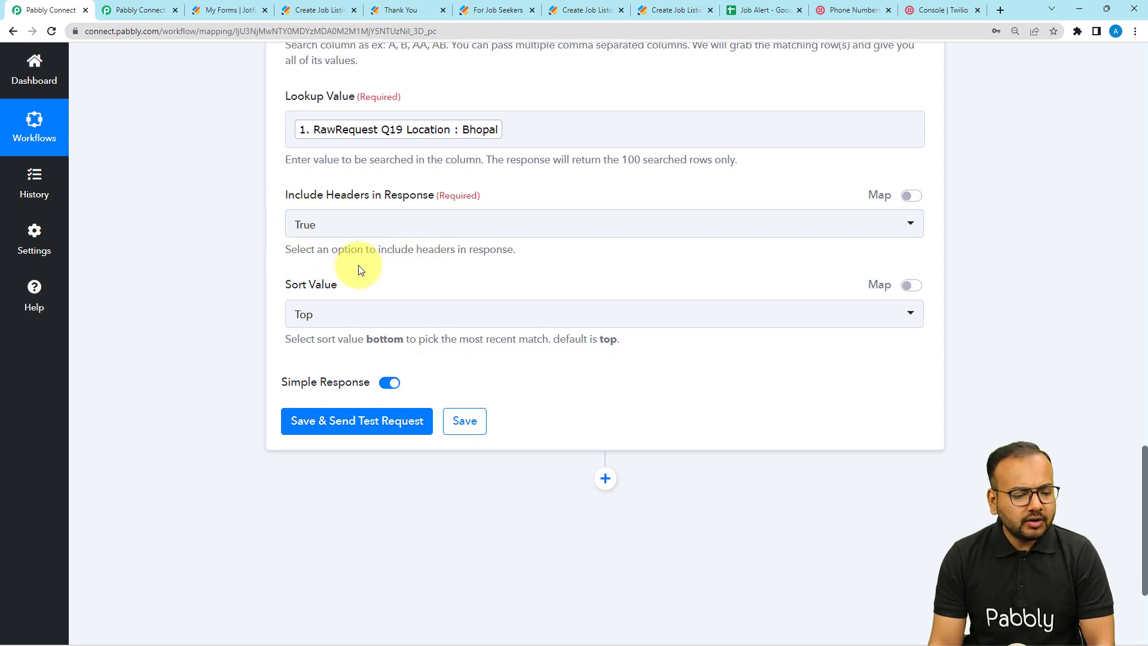
scroll(370, 269, "down", 2)
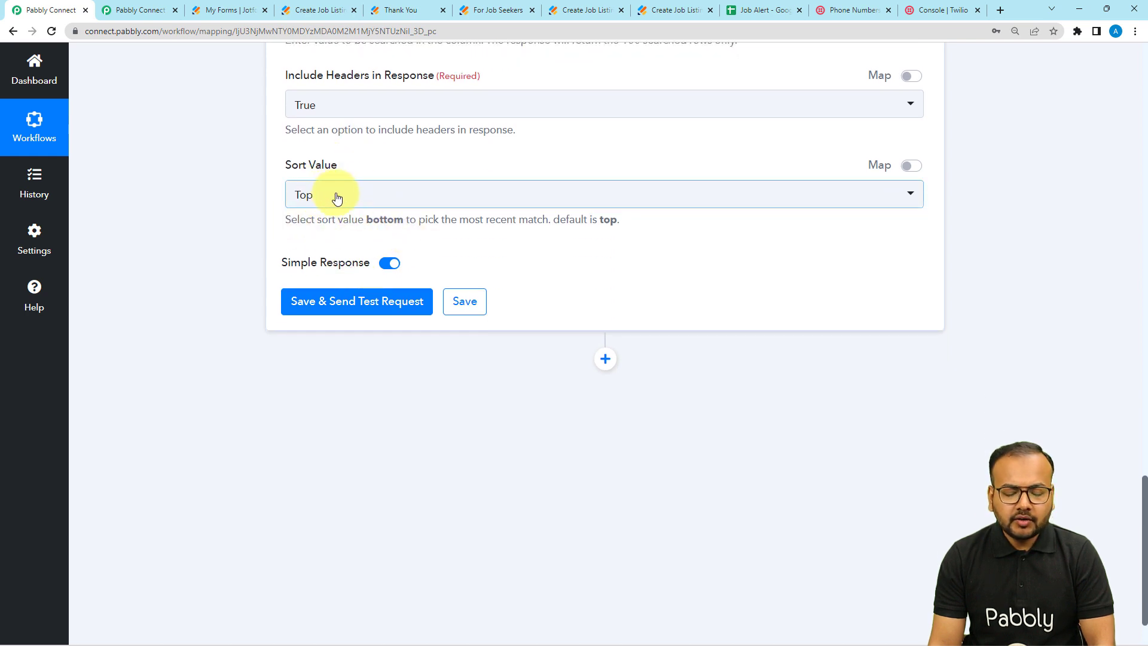
left_click(333, 197)
left_click(325, 262)
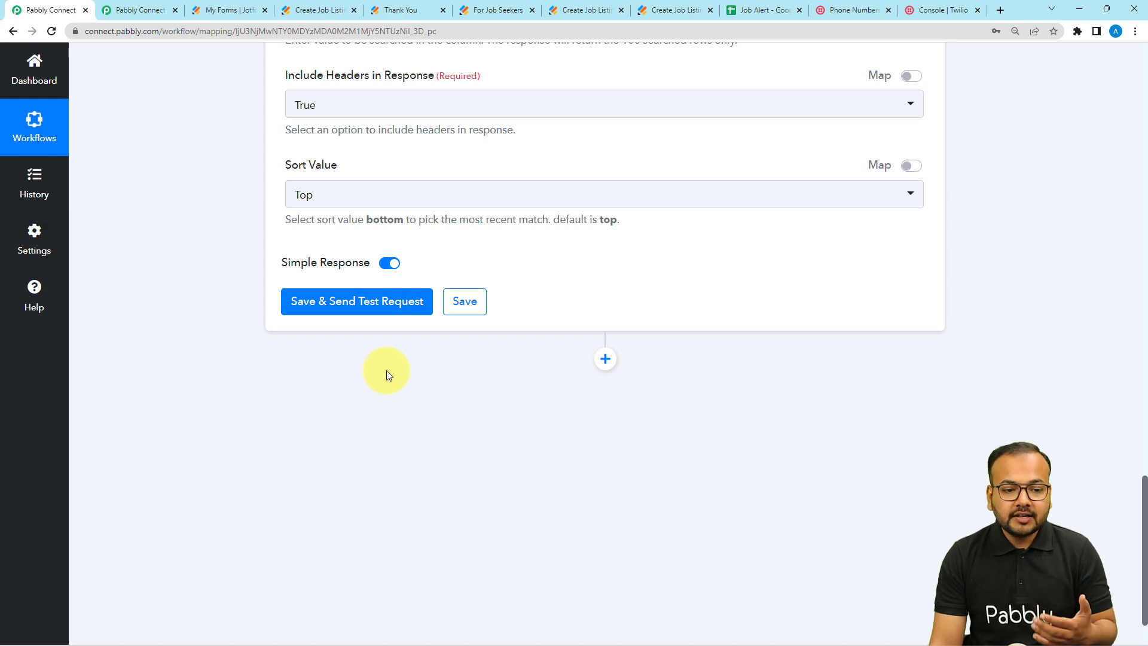
Review the rows of the Job Seekers sheet and turn off Simple Response for the lookup action
scroll(386, 370, "up", 5)
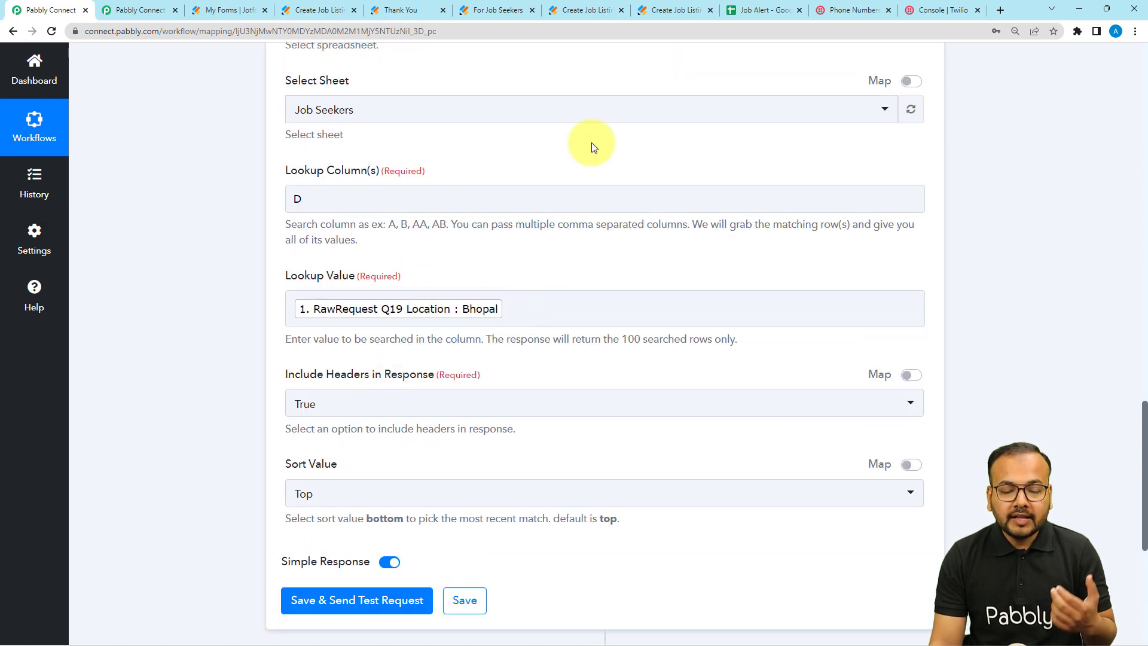
left_click(742, 11)
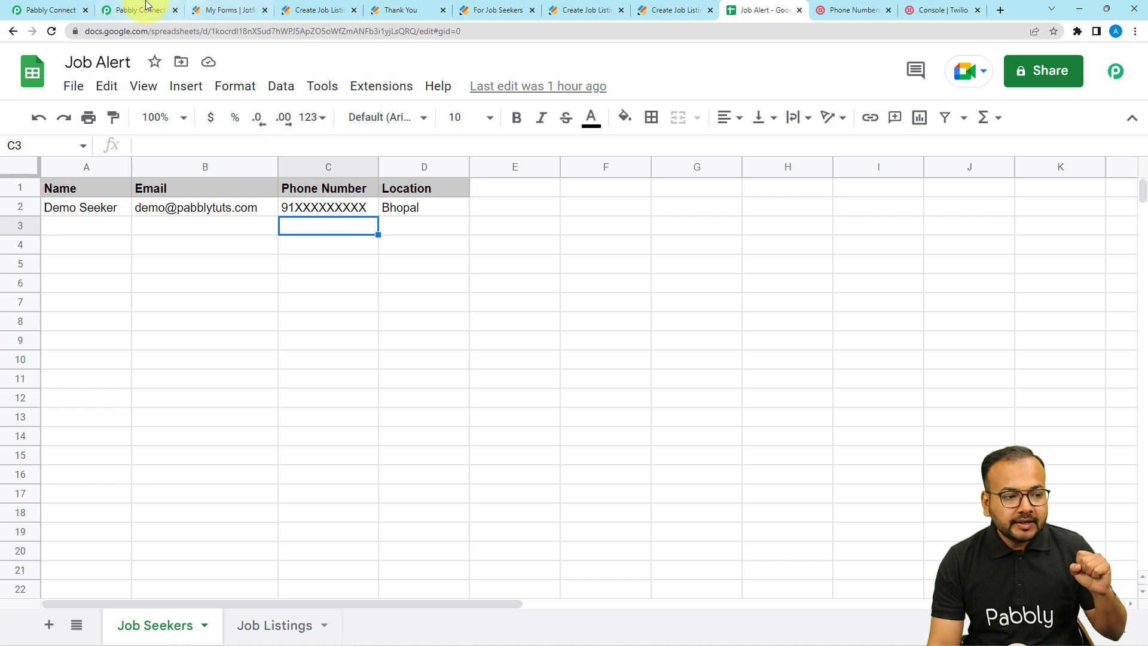
left_click(48, 6)
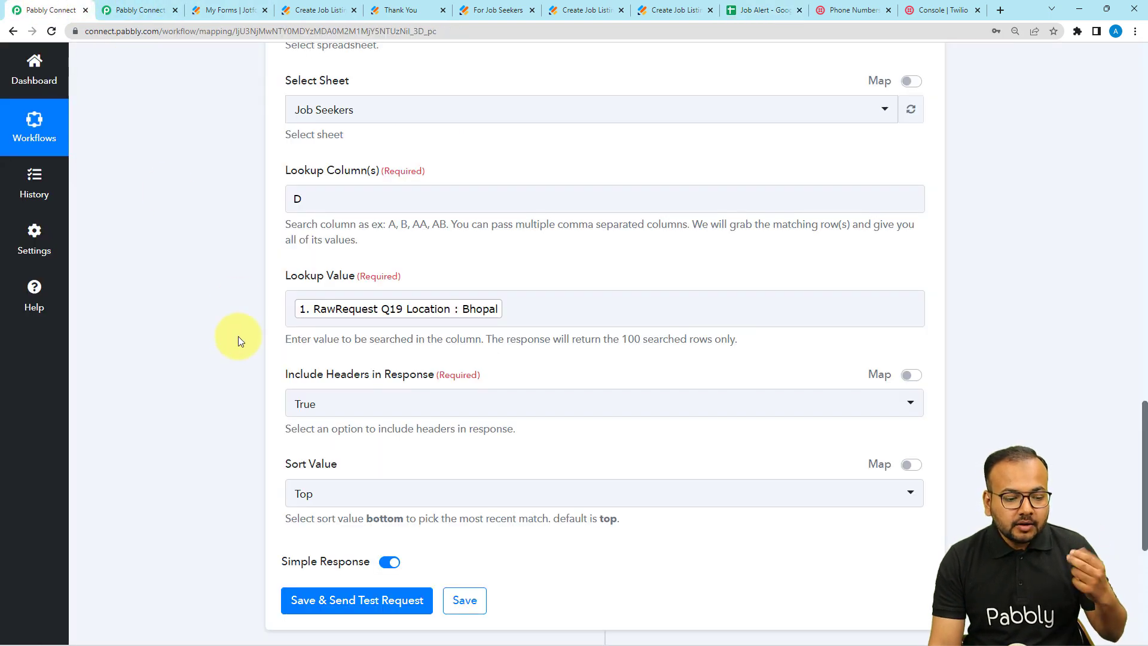
scroll(238, 335, "down", 3)
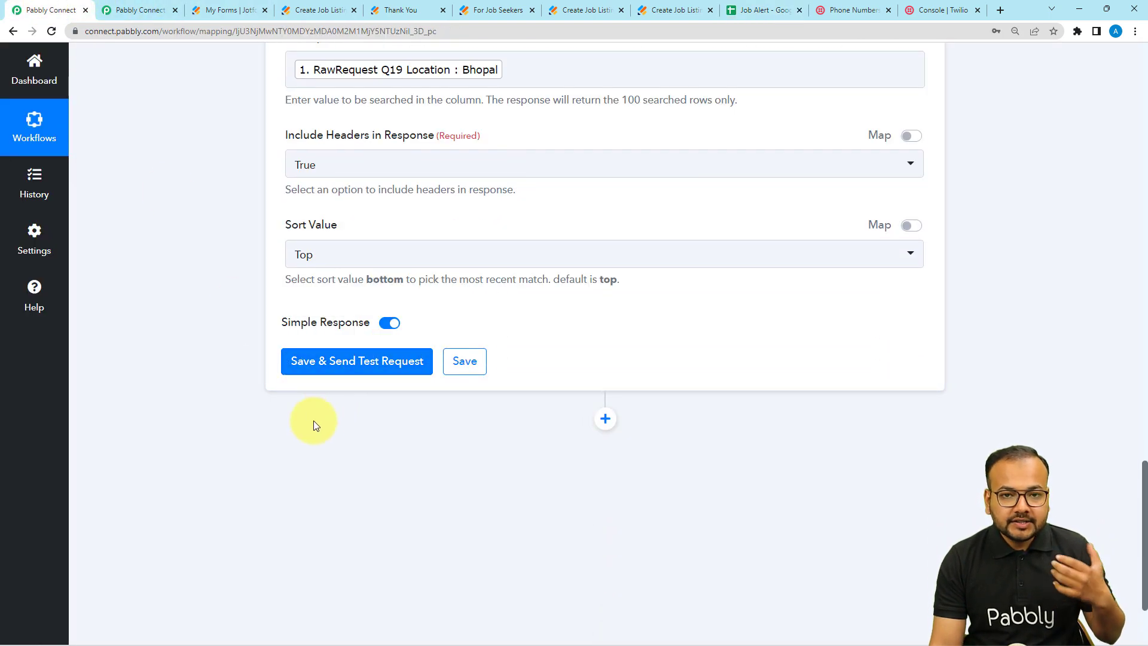
left_click(389, 324)
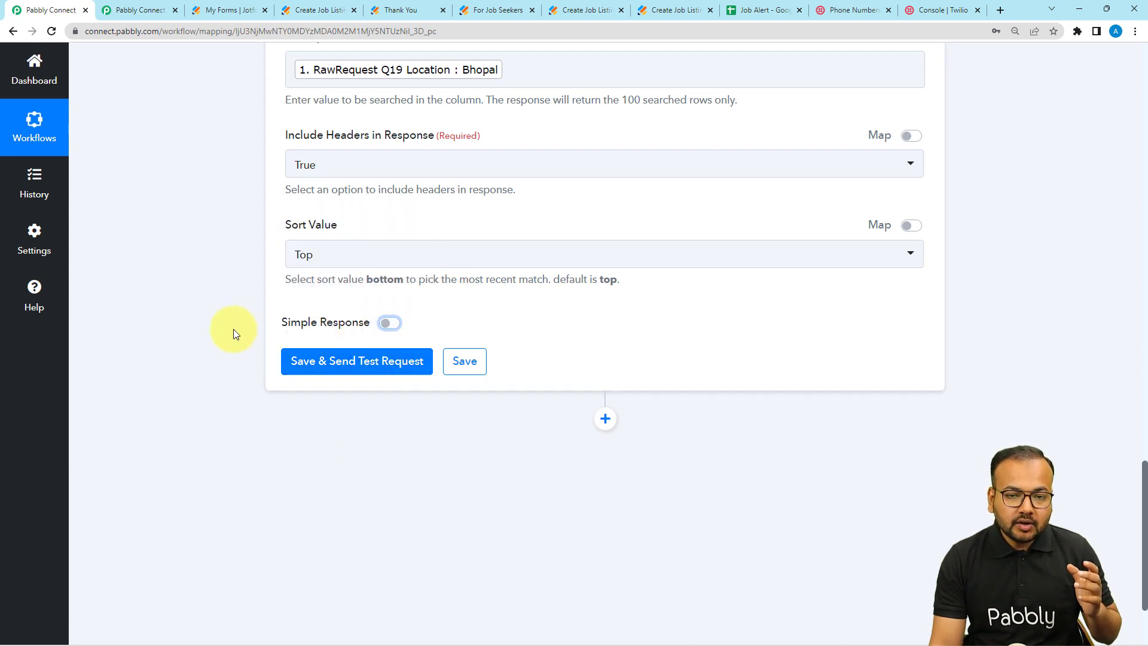
Save the lookup action with a test request and enlarge the Response Result value to read it in full
scroll(221, 361, "down", 2)
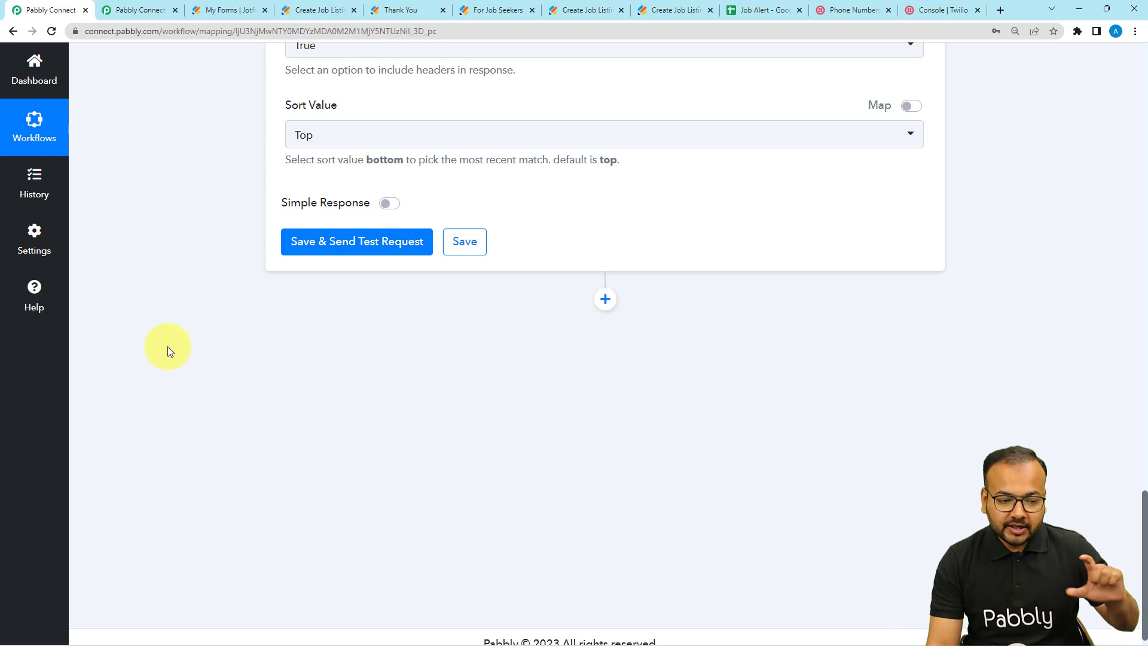
left_click(294, 250)
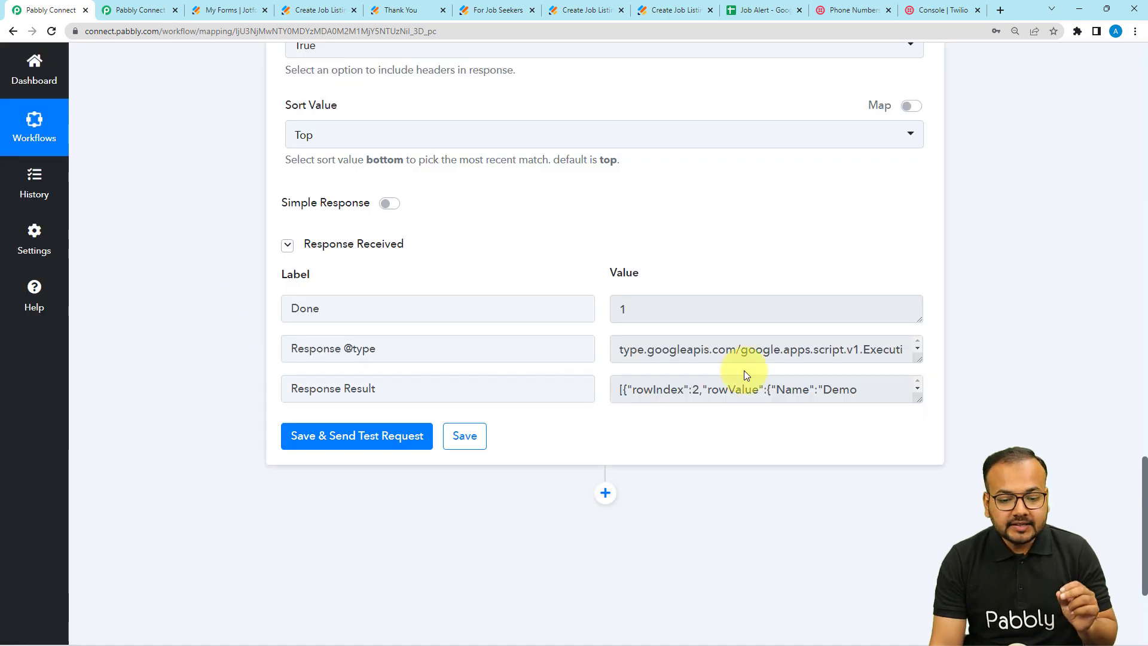
left_click_drag(918, 399, 921, 467)
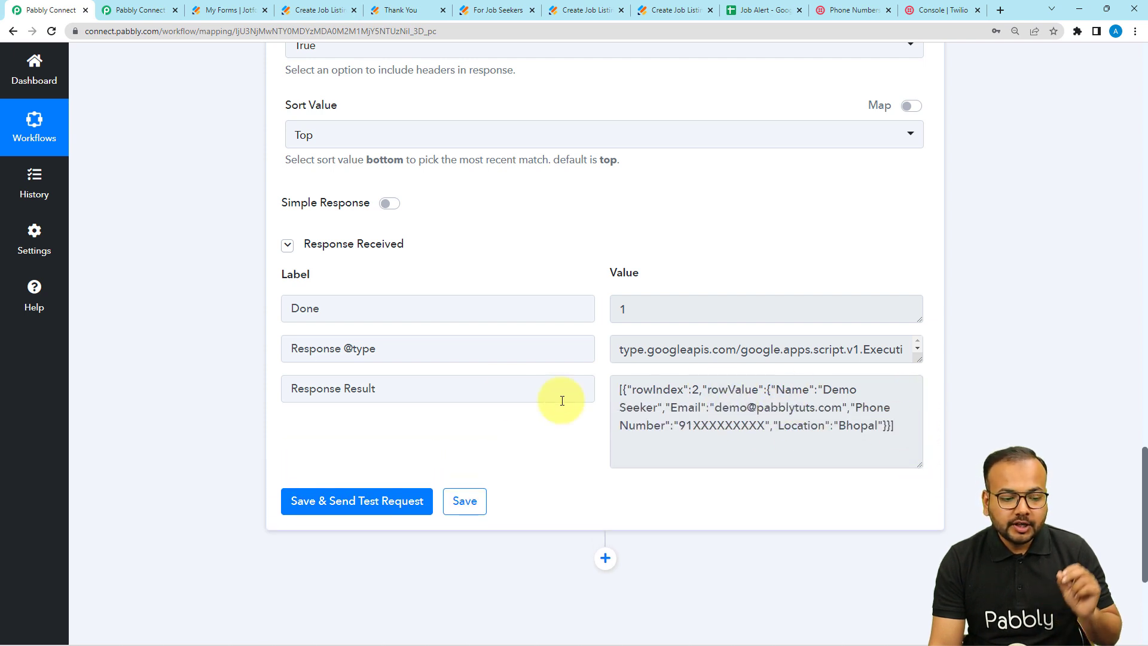
scroll(235, 389, "down", 1)
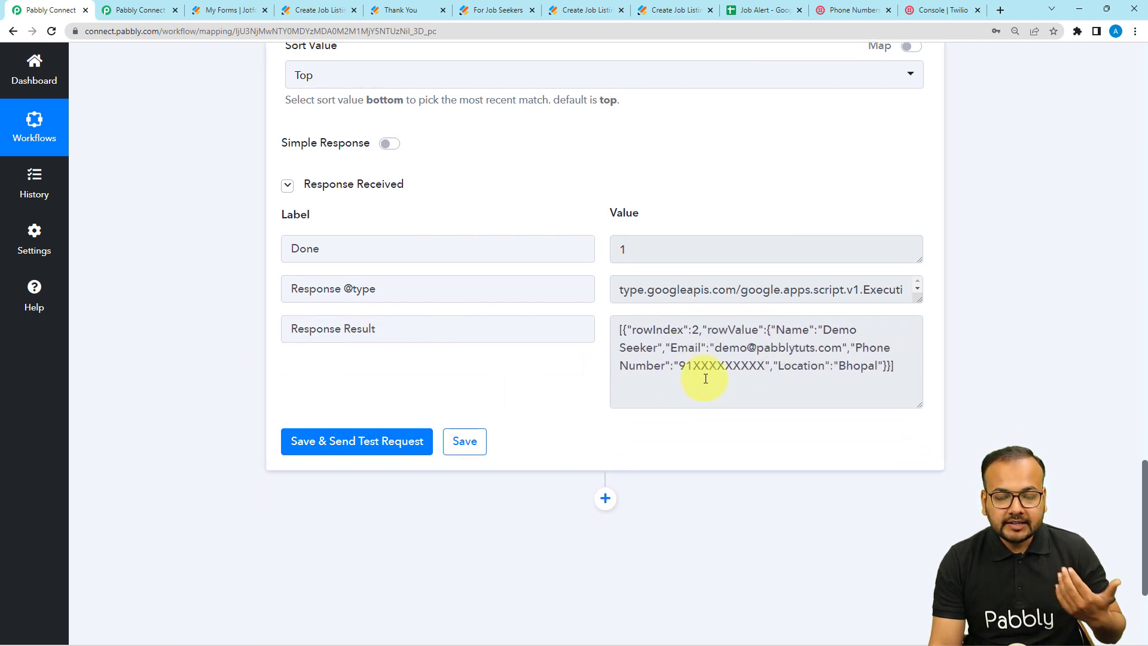
Add a third workflow step after the lookup and set its app to Iterator by Pabbly
scroll(622, 425, "down", 2)
left_click(604, 380)
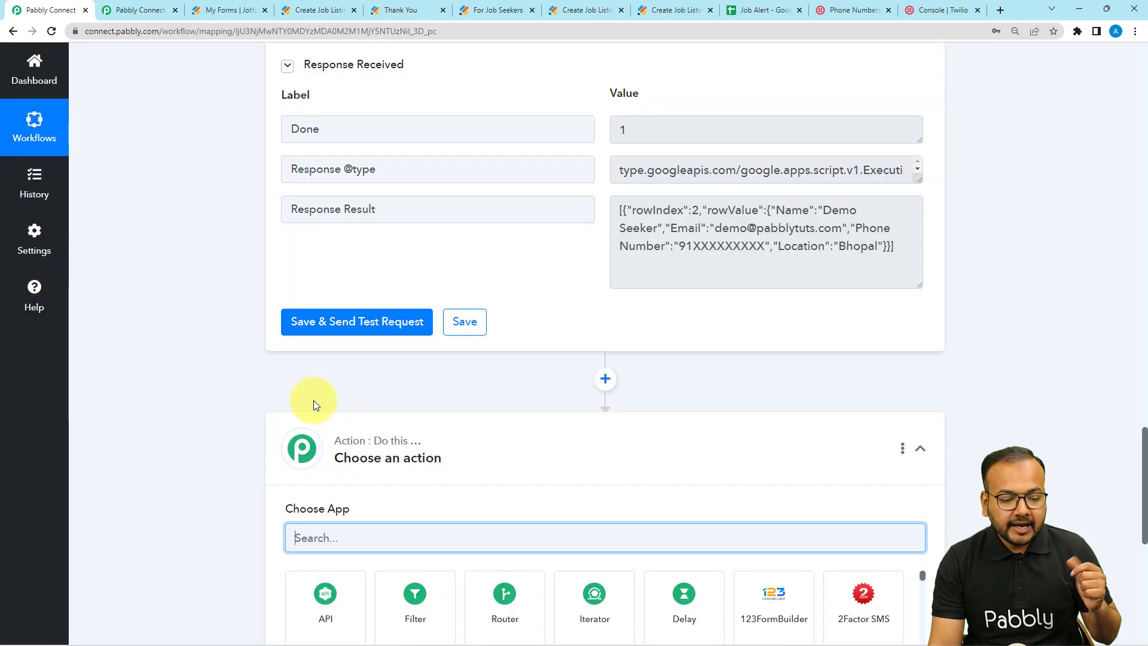
scroll(323, 419, "down", 3)
left_click(604, 442)
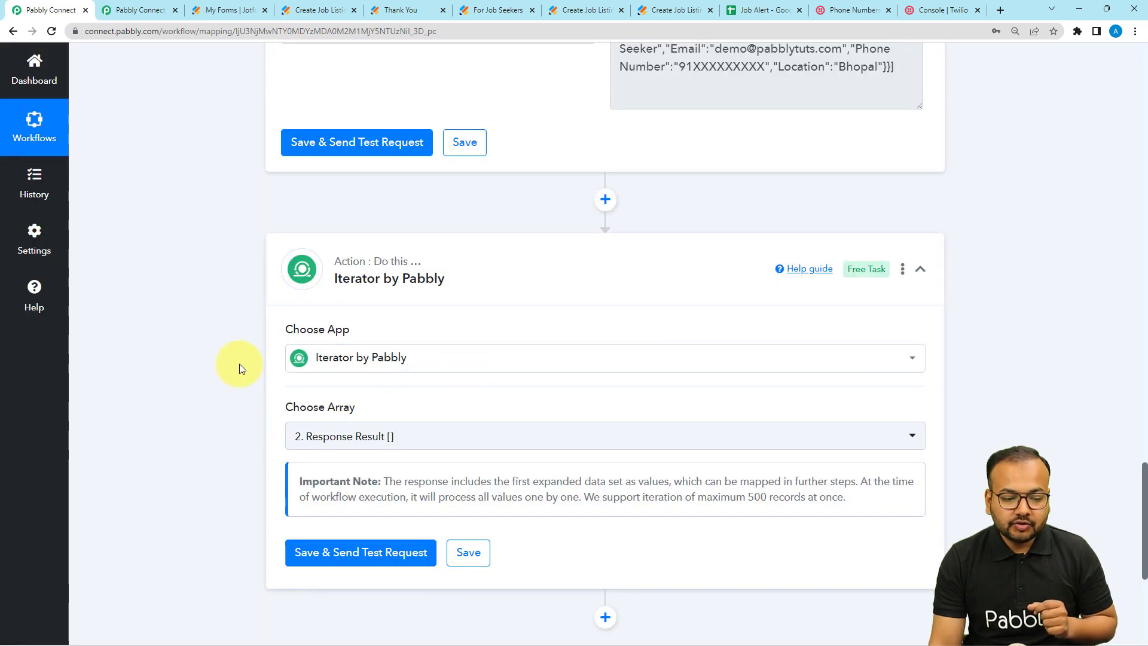
Choose the lookup's Response Result [] as the iterator's array, then save the step and send a test request
scroll(335, 346, "down", 2)
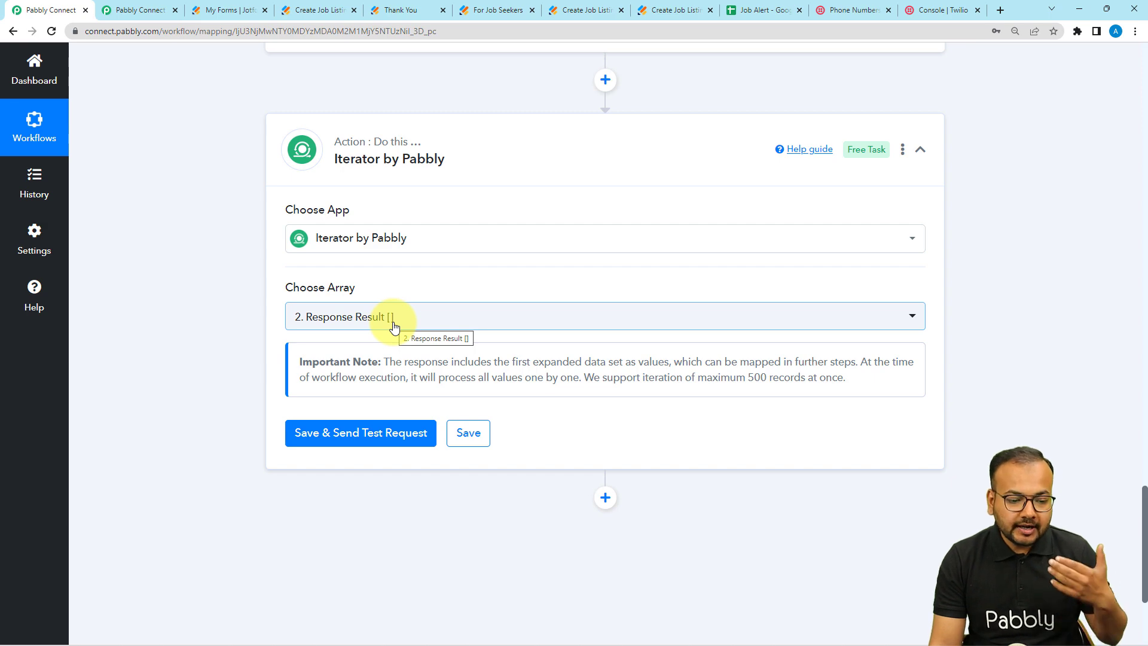
scroll(392, 326, "up", 8)
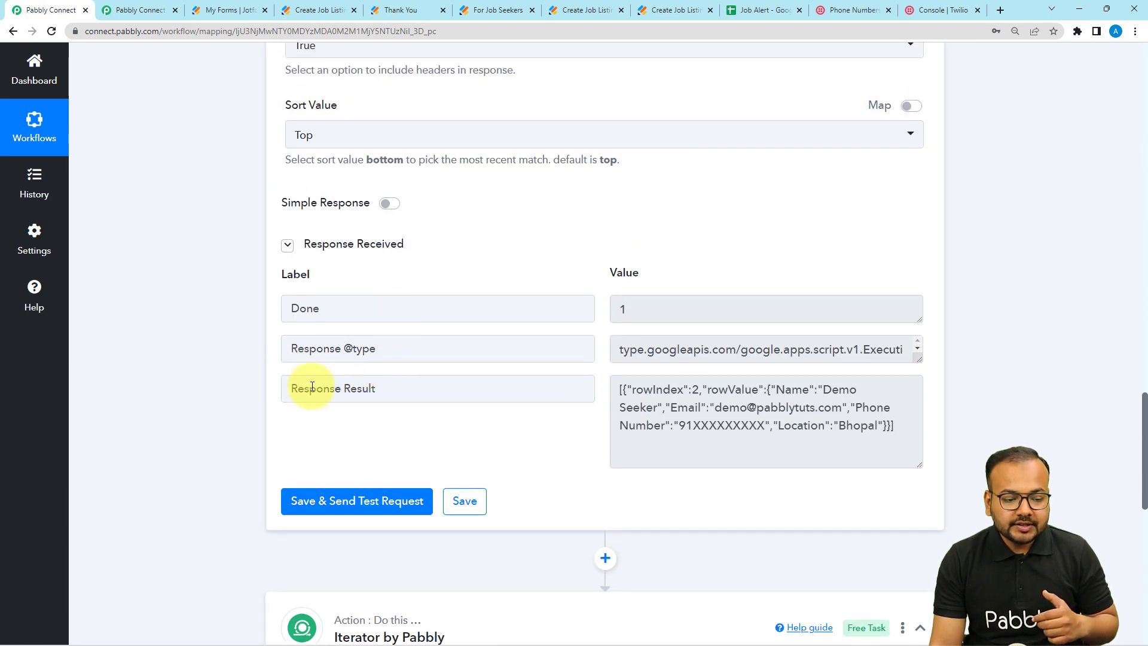
scroll(257, 414, "down", 8)
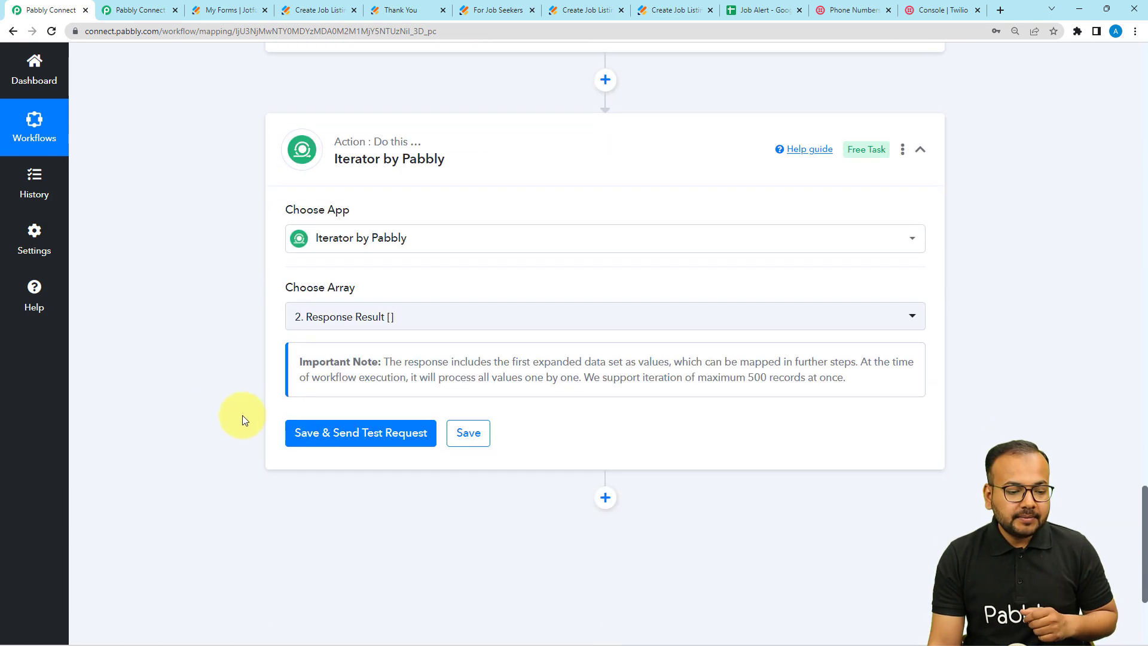
left_click(379, 321)
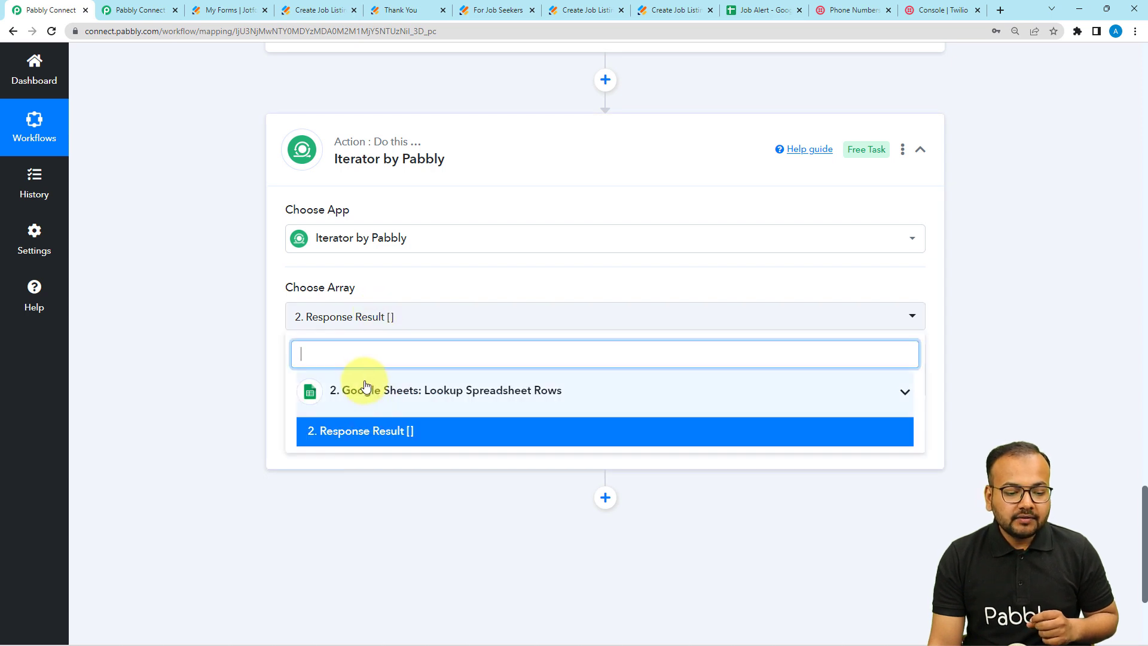
left_click(323, 430)
left_click(305, 431)
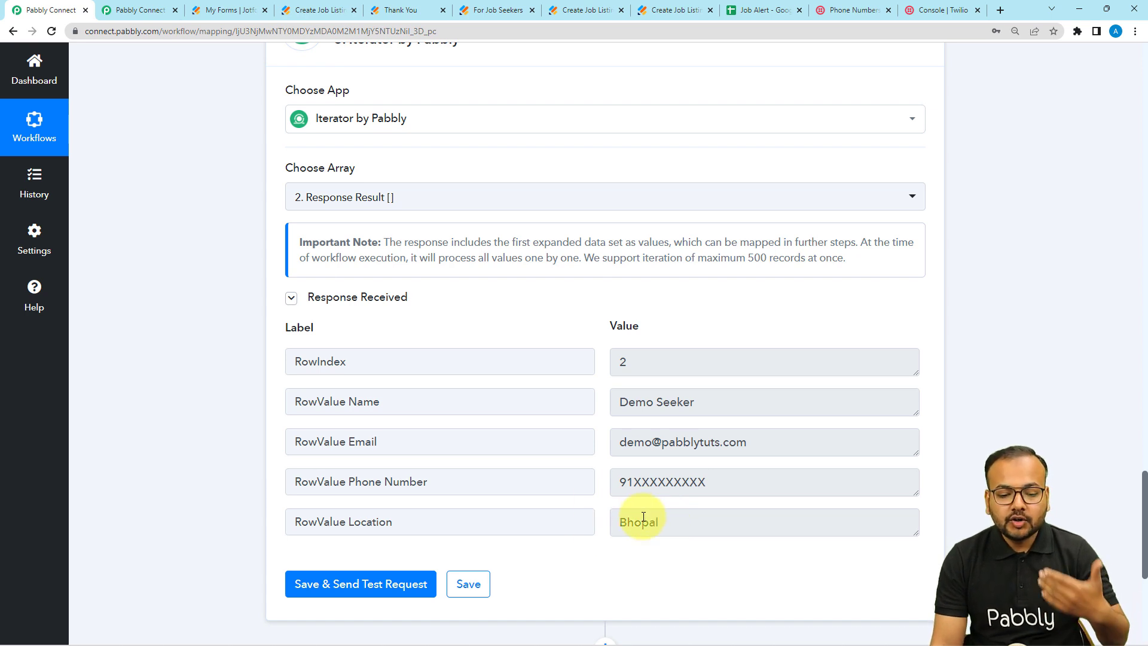
Add a fourth workflow step after the iterator, using Twilio as its app and Send SMS Message as its action event
scroll(662, 531, "down", 4)
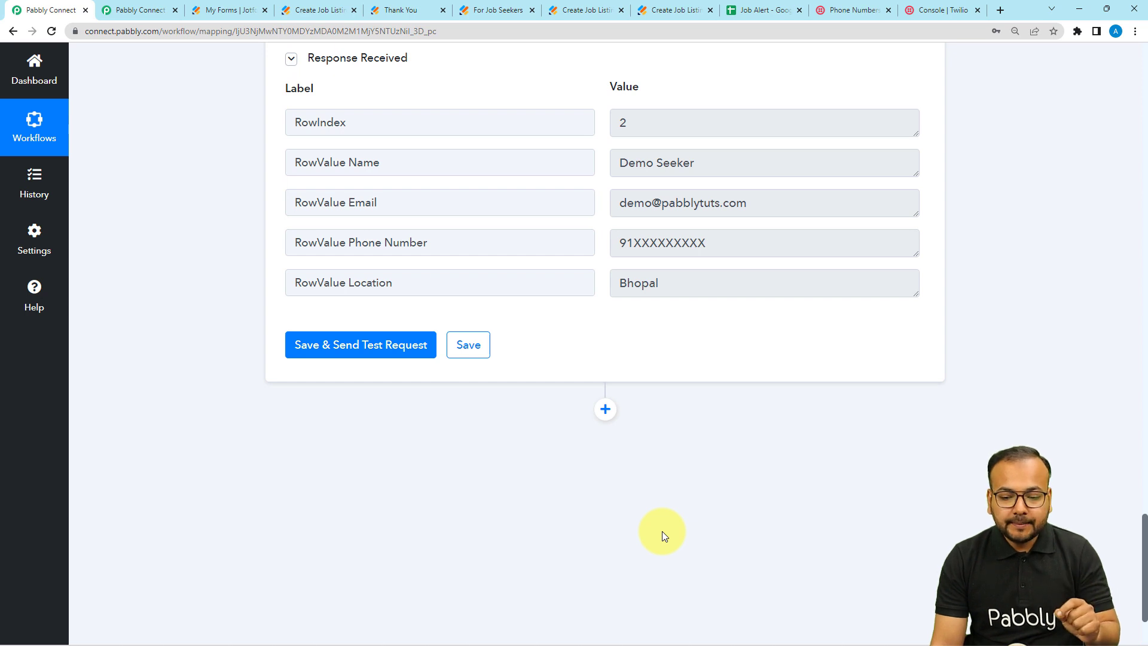
scroll(662, 531, "down", 2)
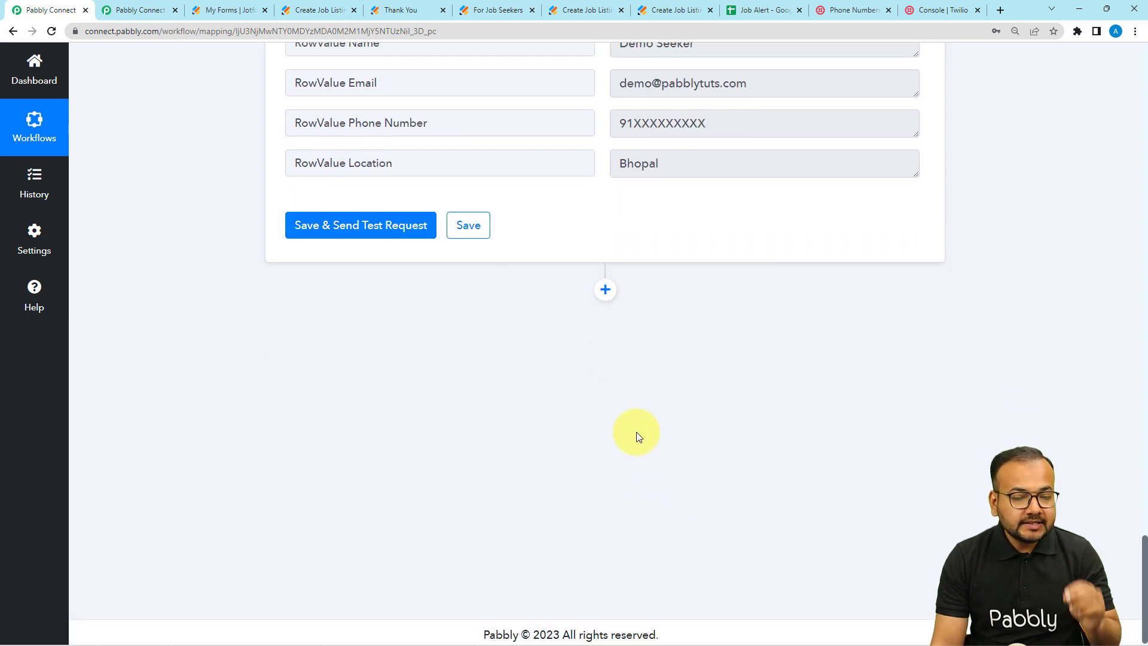
scroll(636, 431, "up", 2)
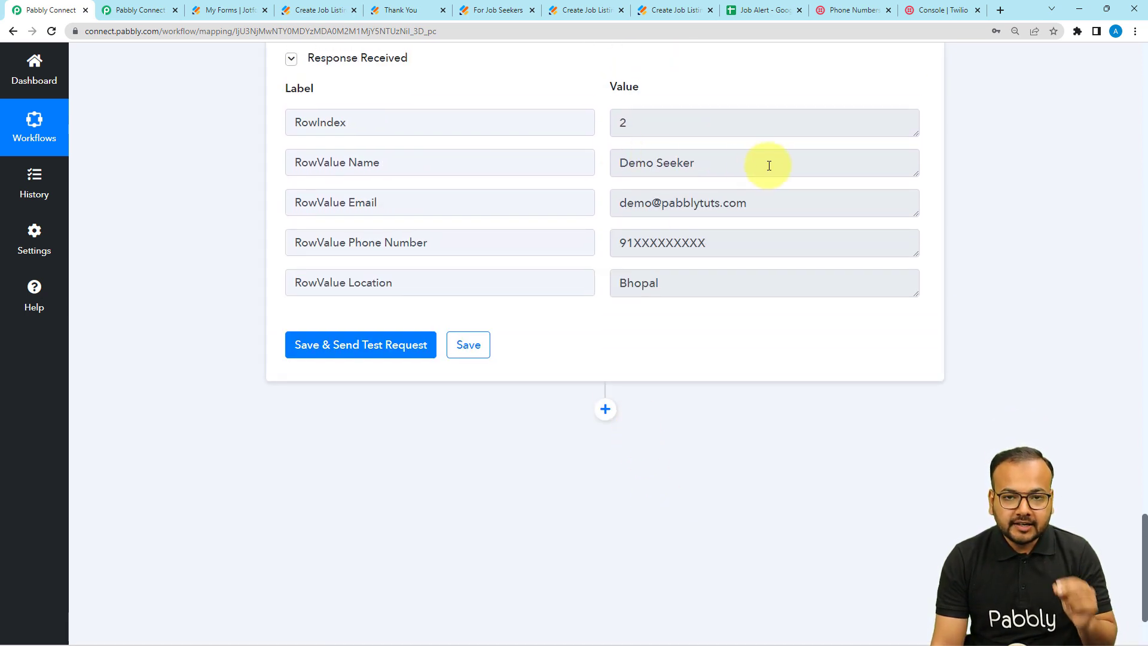
left_click(605, 414)
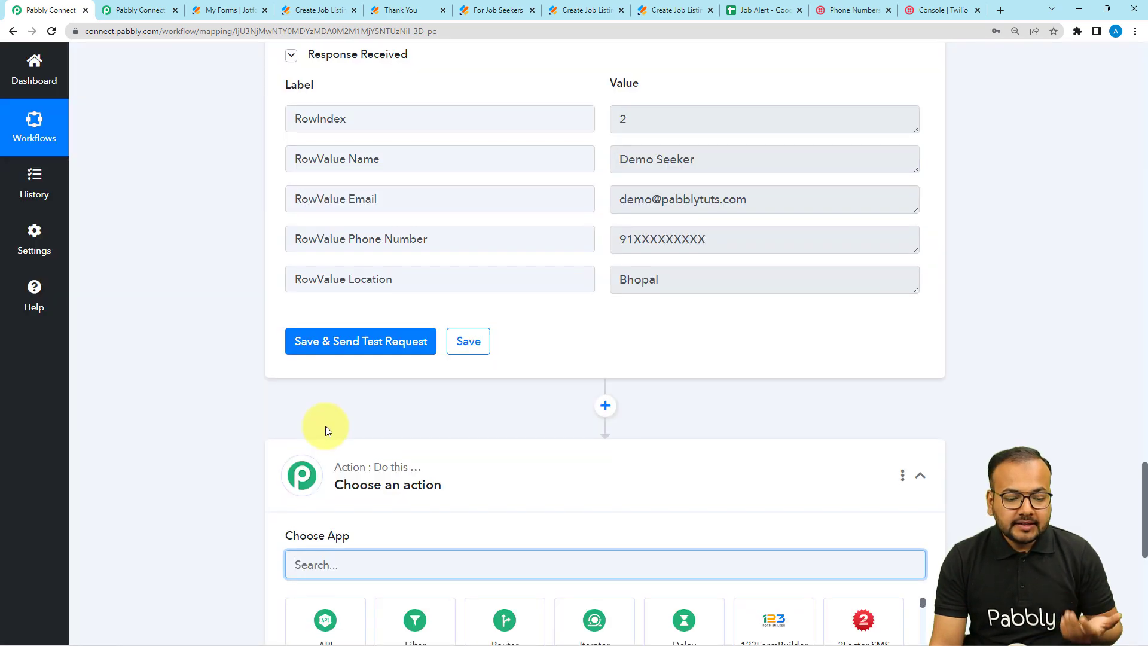
type("t")
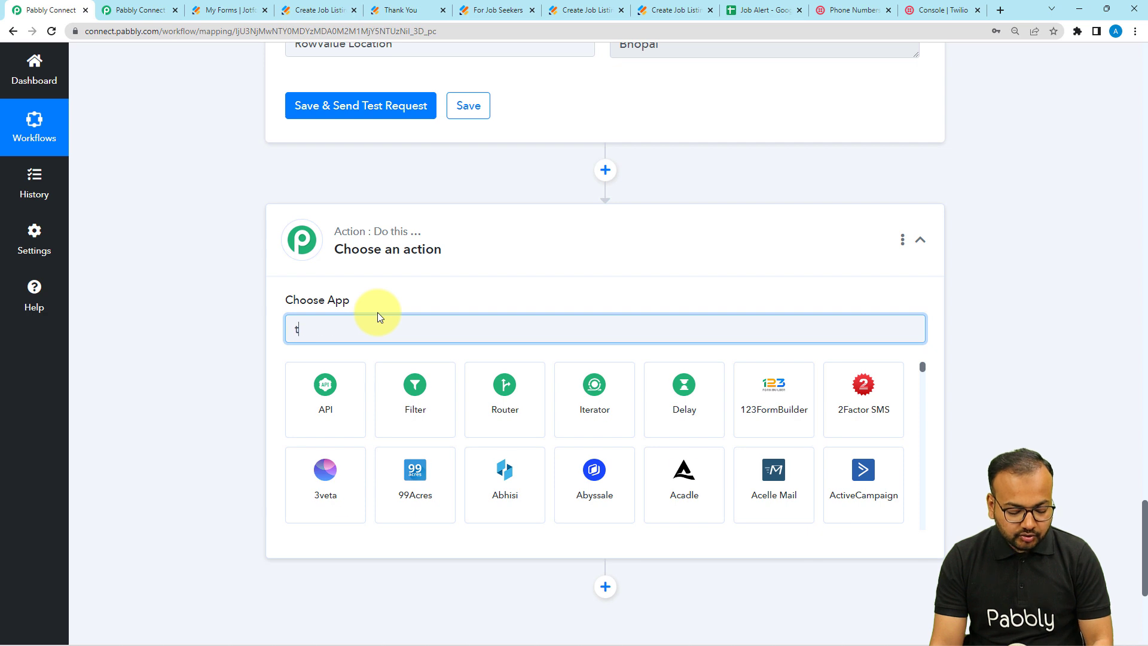
type("wilio")
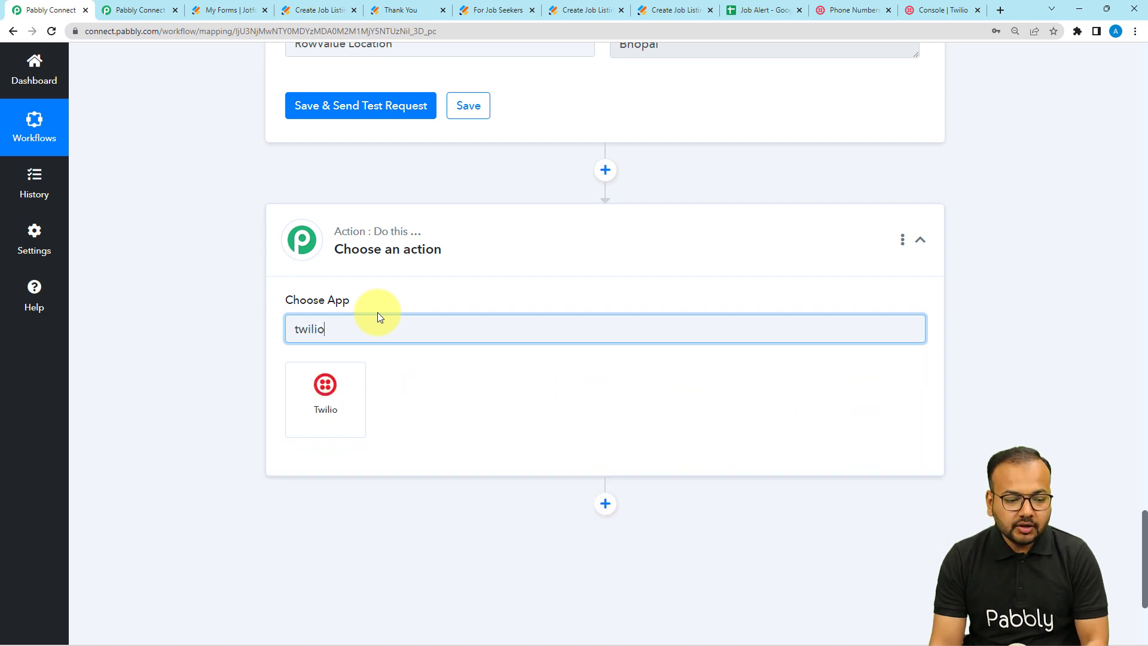
left_click(305, 417)
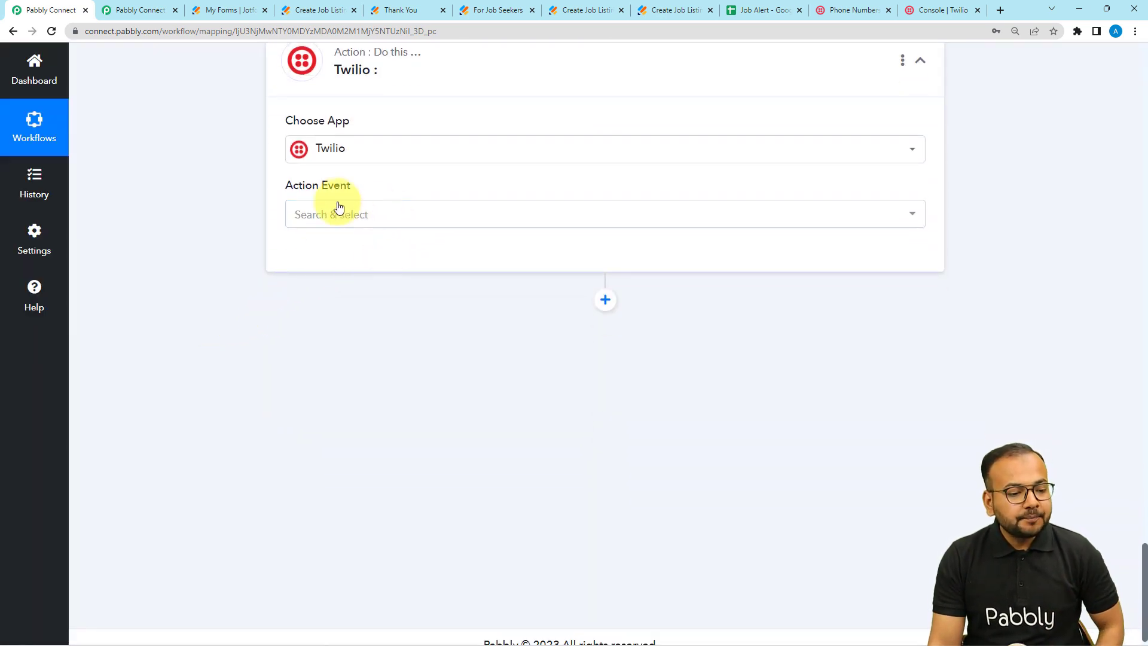
left_click(359, 215)
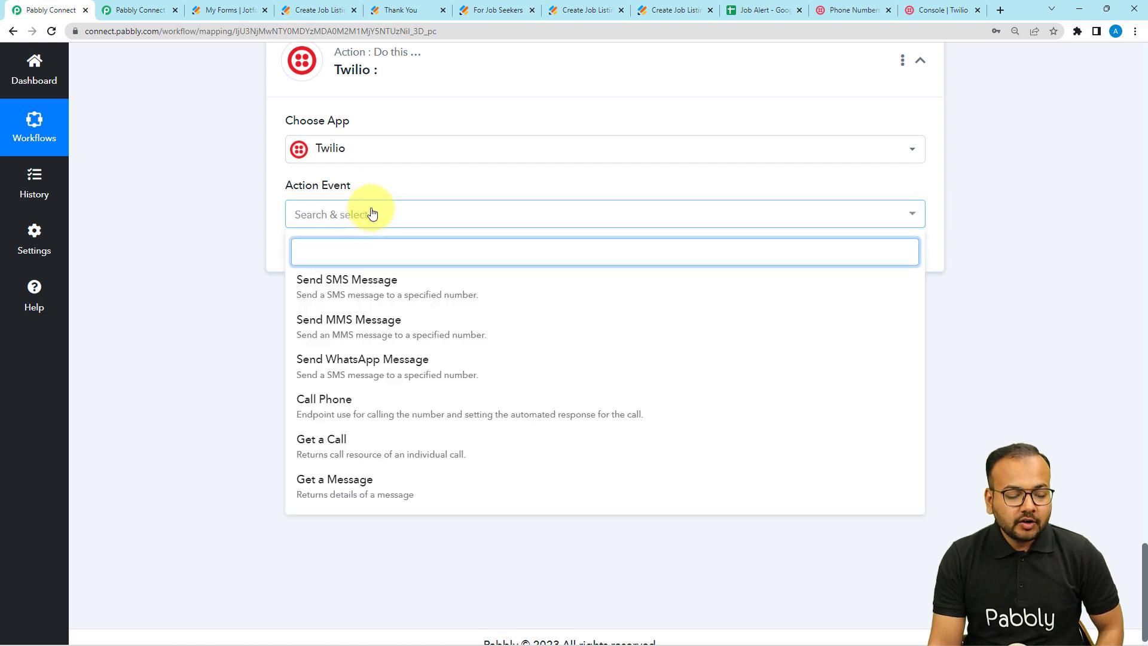
left_click(345, 292)
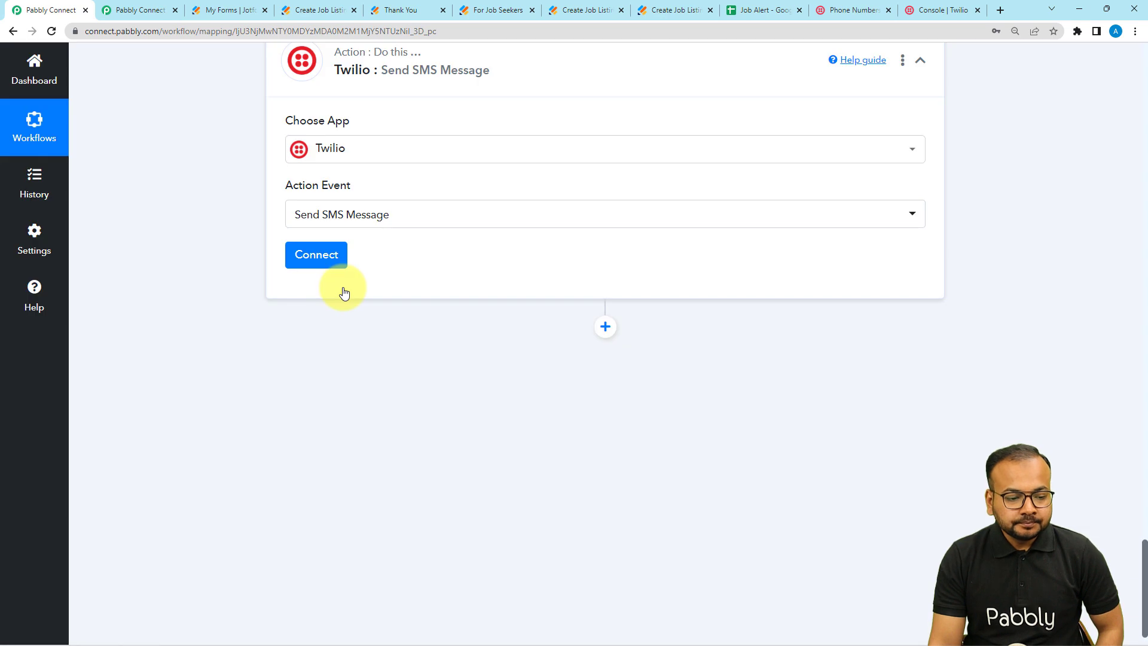
Start connecting the SMS step to Twilio with a new connection instead of the existing one
left_click(329, 257)
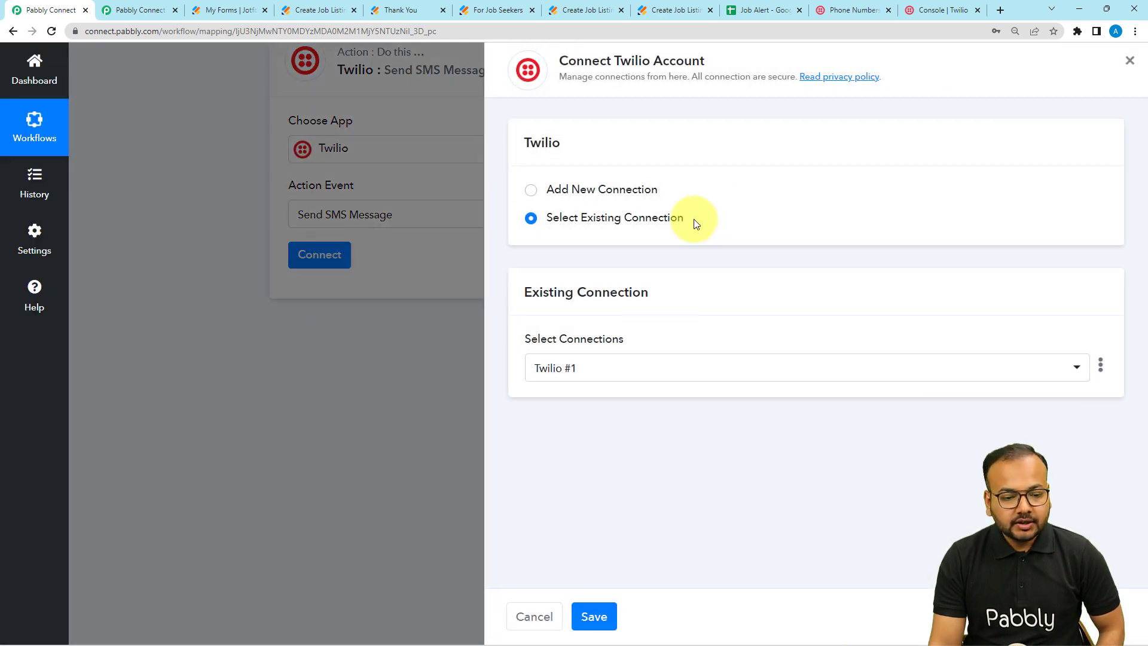
left_click(529, 191)
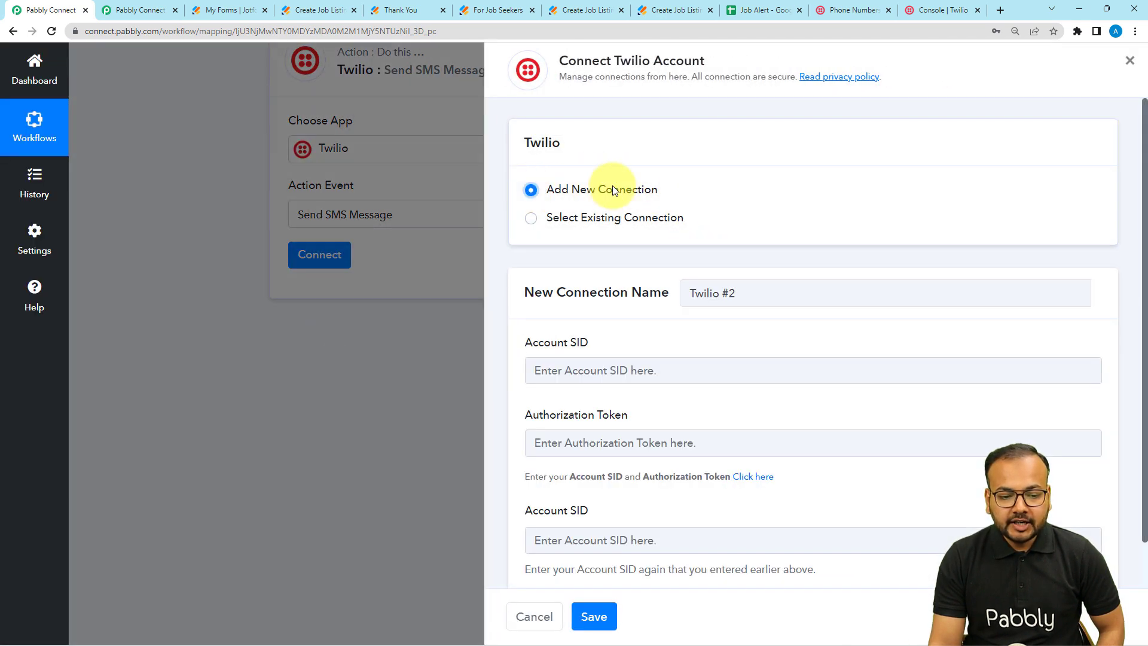
scroll(628, 341, "down", 1)
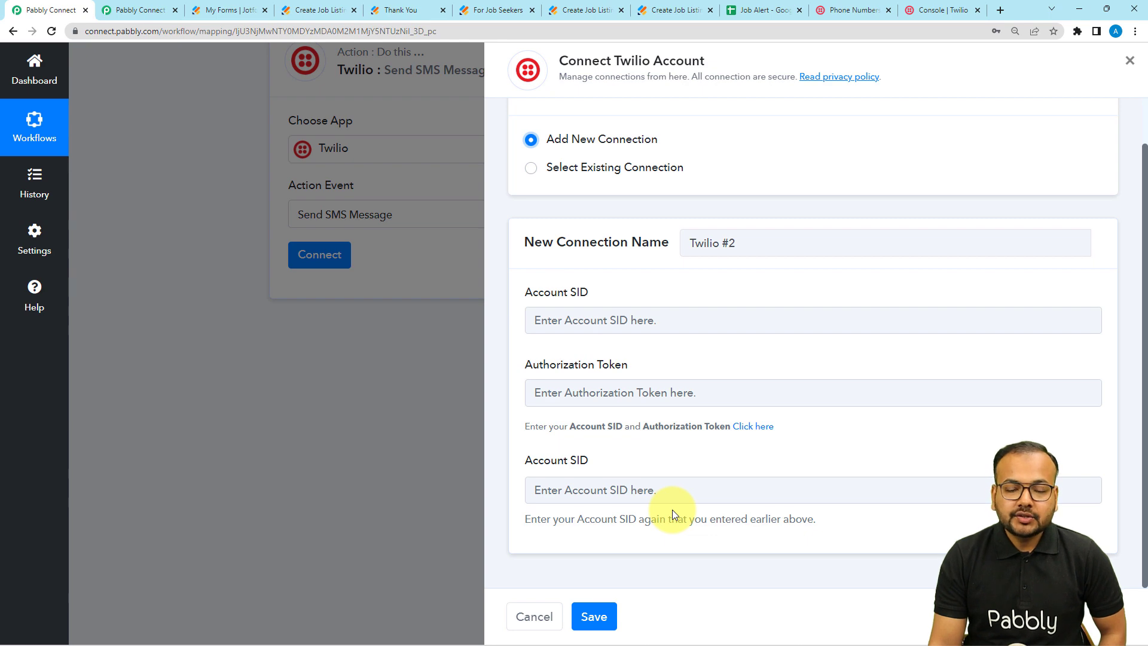
Copy the Account SID from the Twilio console and paste it into both Account SID fields of the new Pabbly connection
left_click(913, 7)
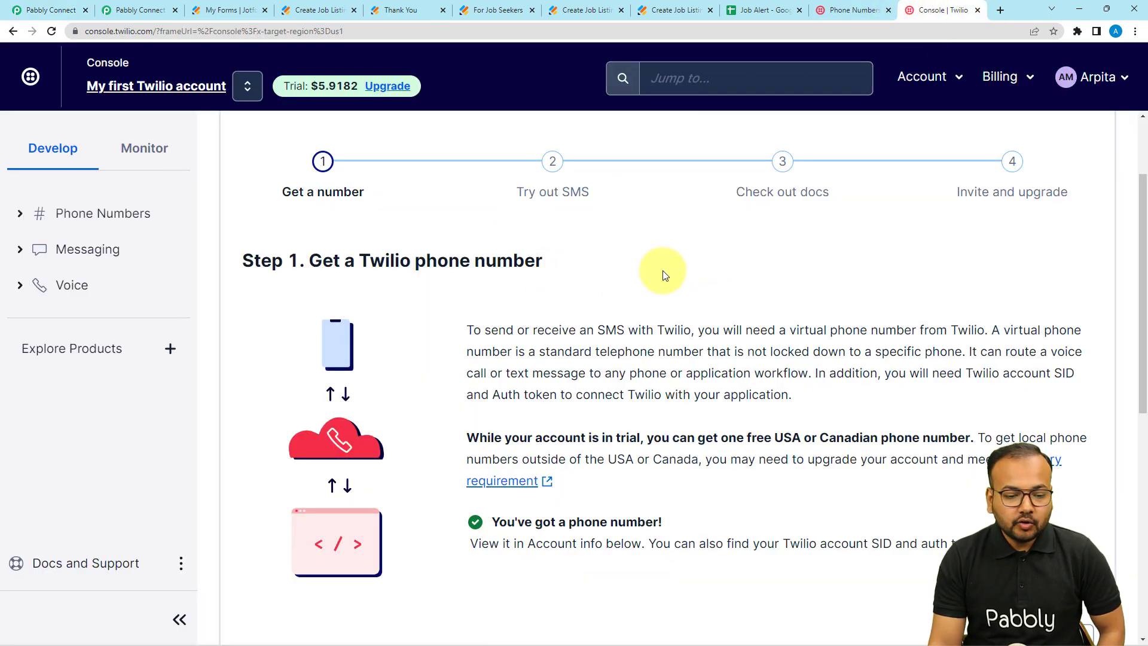
scroll(565, 303, "down", 2)
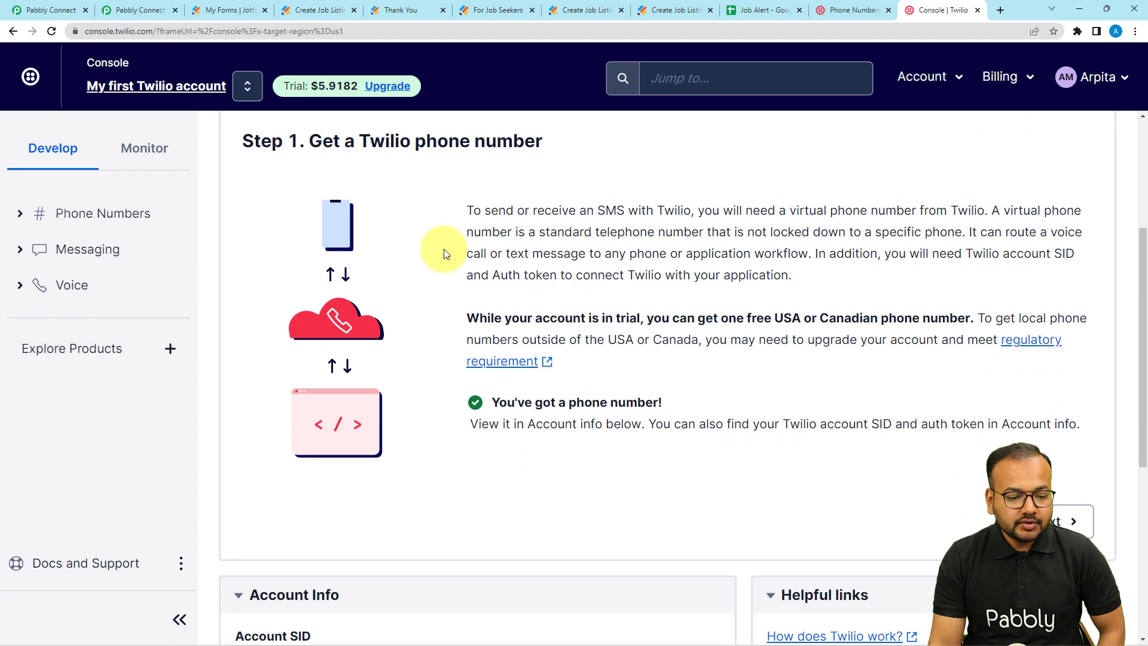
scroll(444, 251, "down", 6)
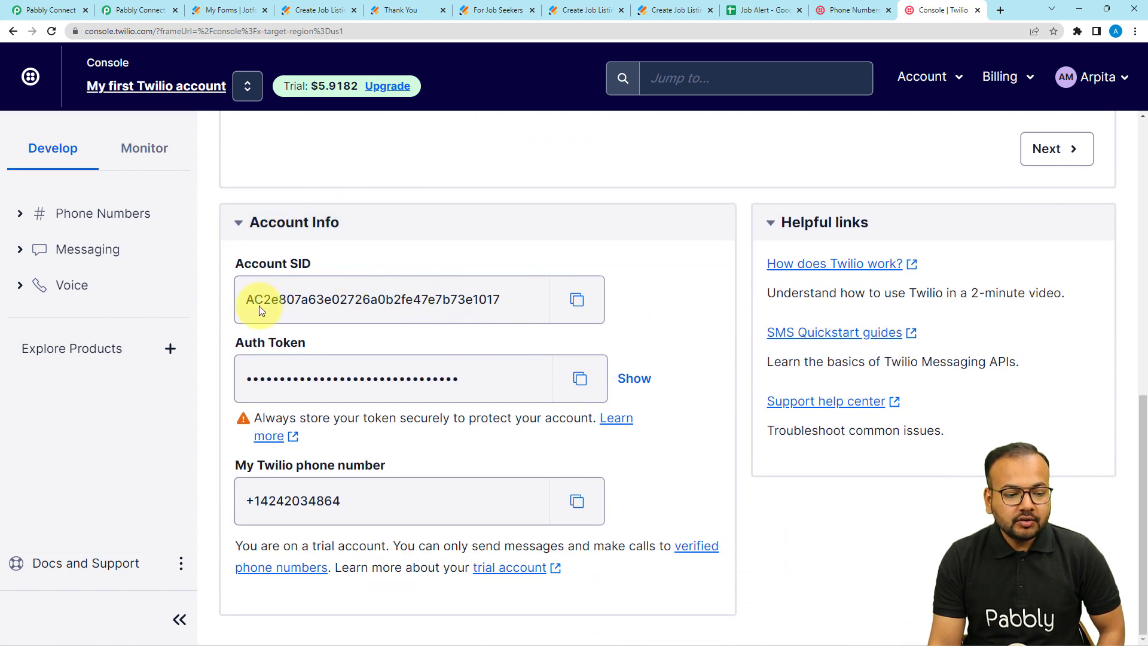
left_click(577, 299)
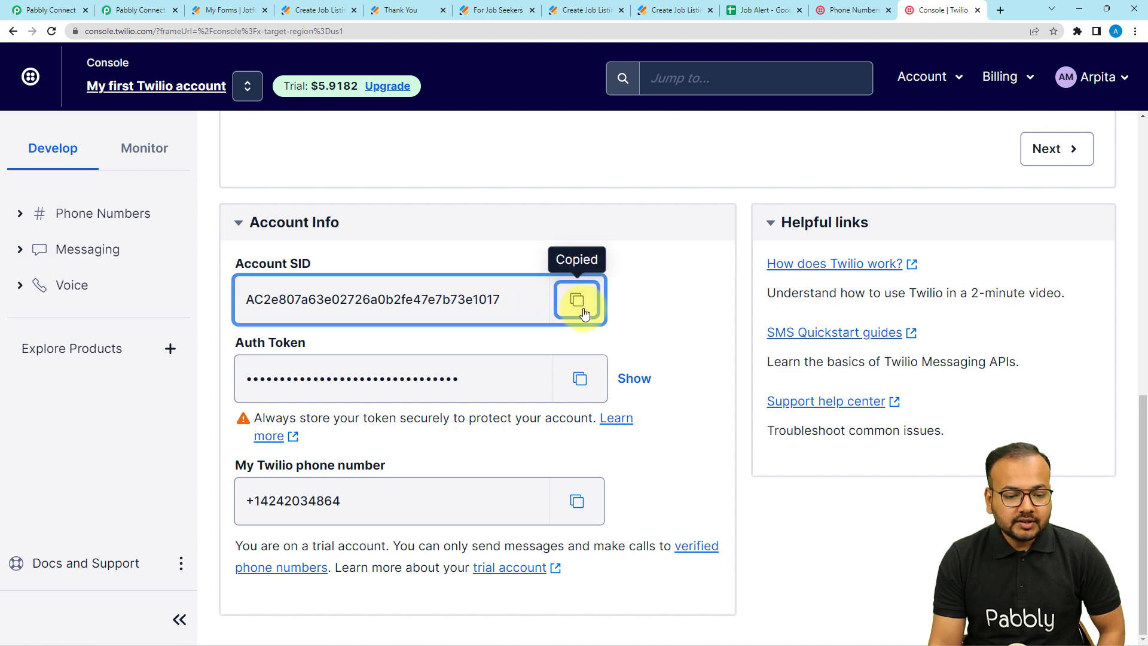
left_click(68, 5)
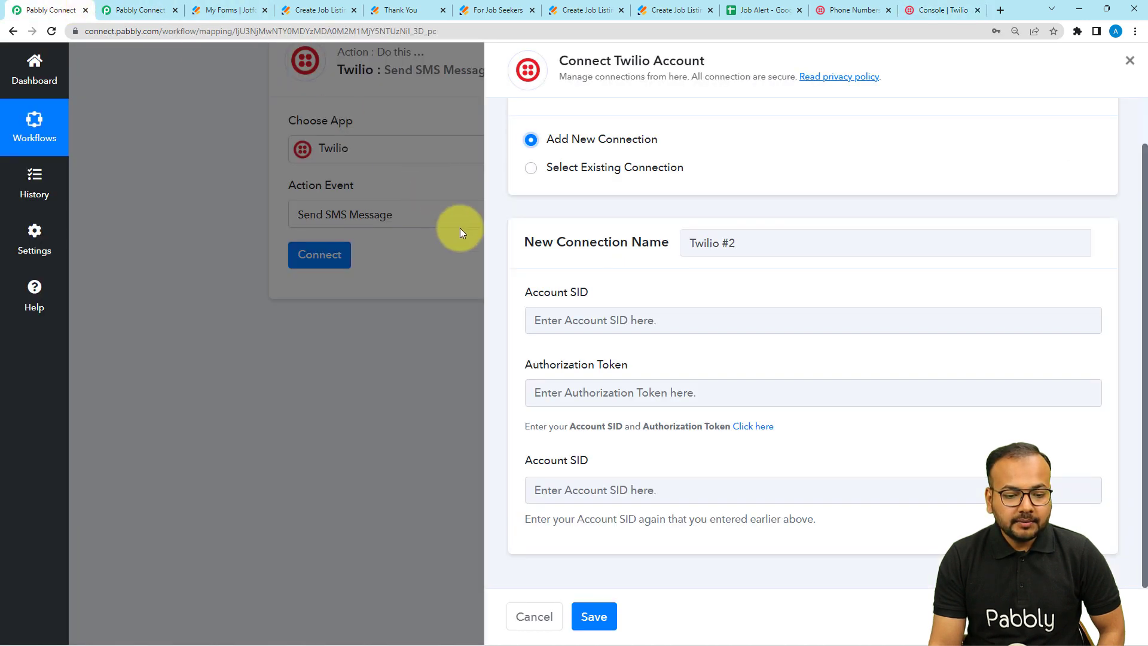
right_click(556, 321)
left_click(583, 416)
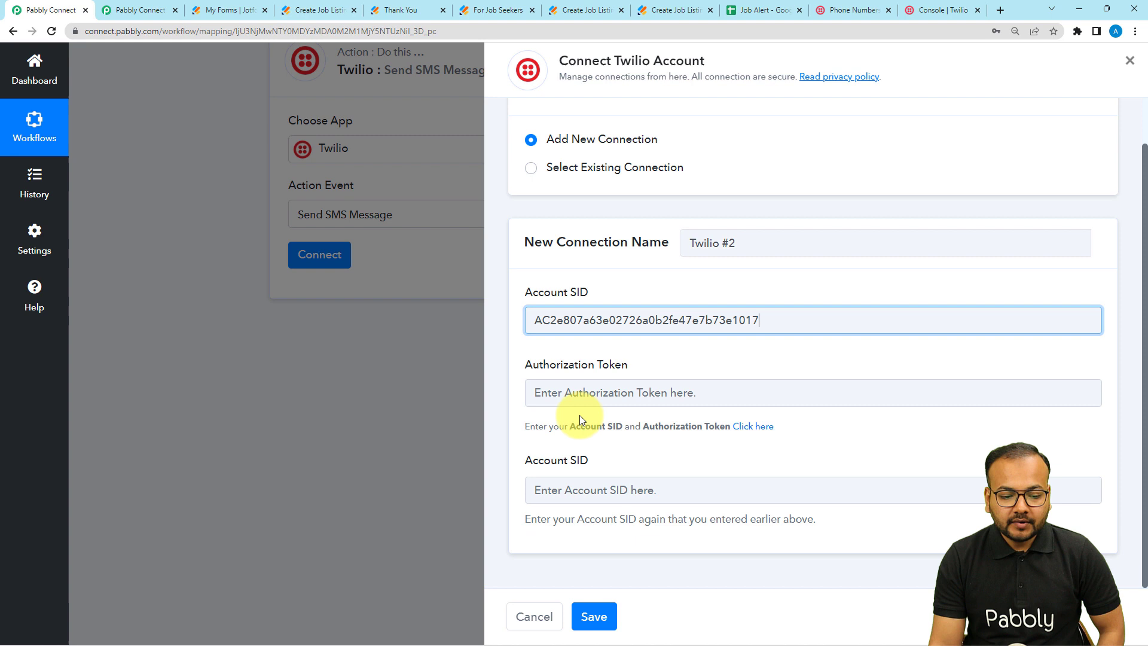
right_click(582, 490)
left_click(605, 398)
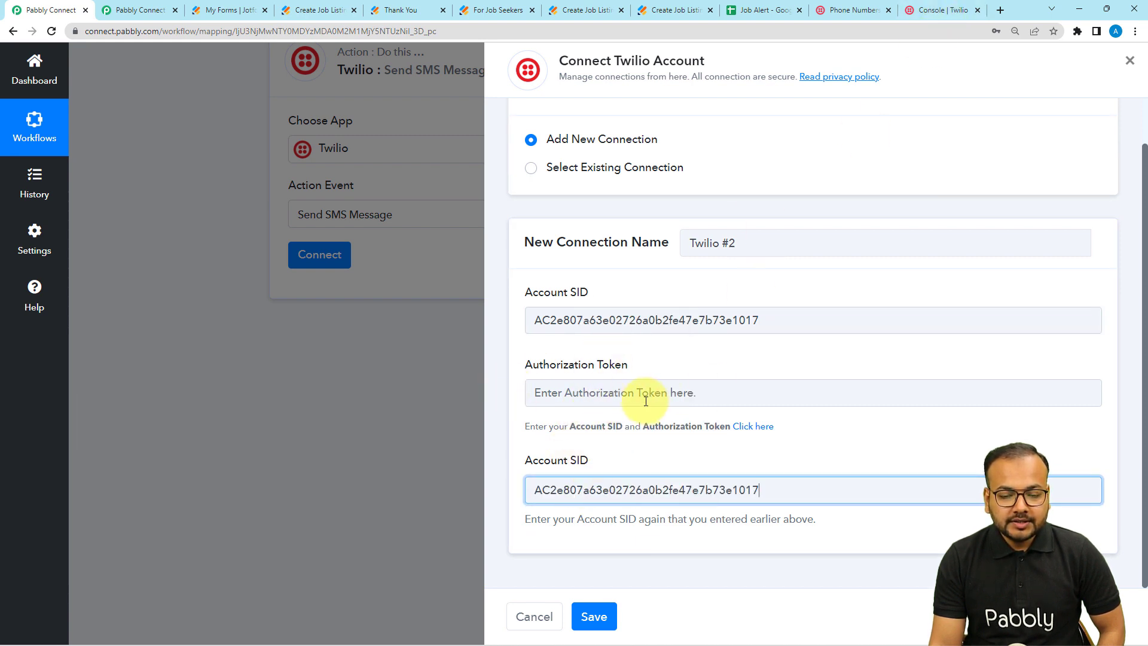
Copy the Auth Token from the Twilio console into the connection's Authorization Token field and save the Twilio connection
left_click(939, 13)
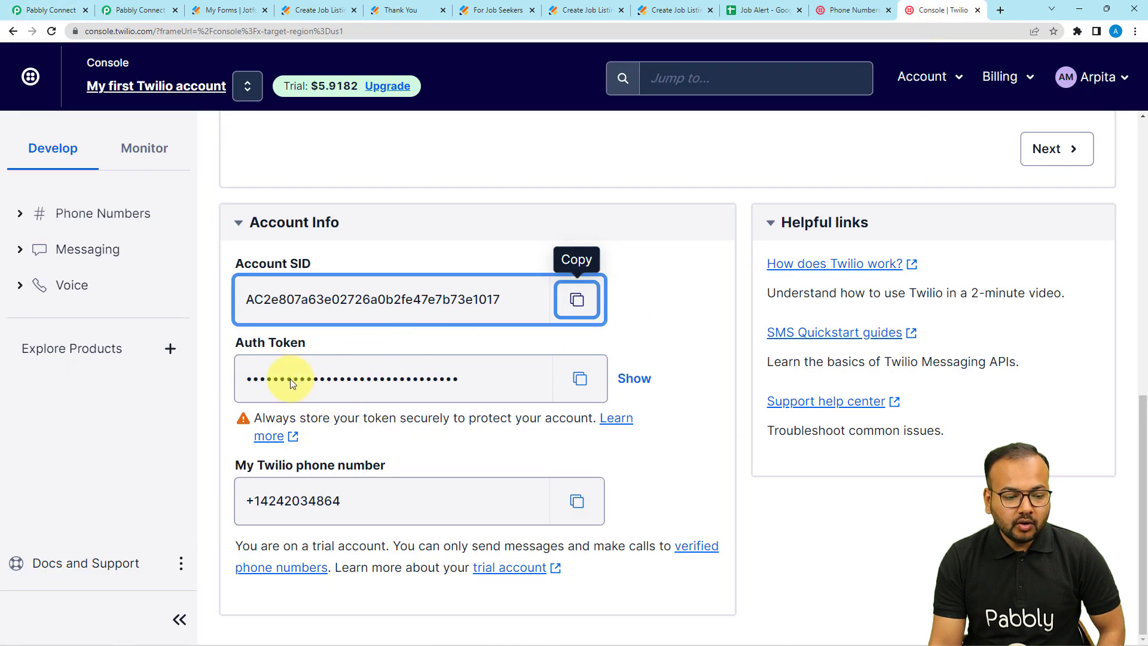
left_click(579, 383)
left_click(67, 13)
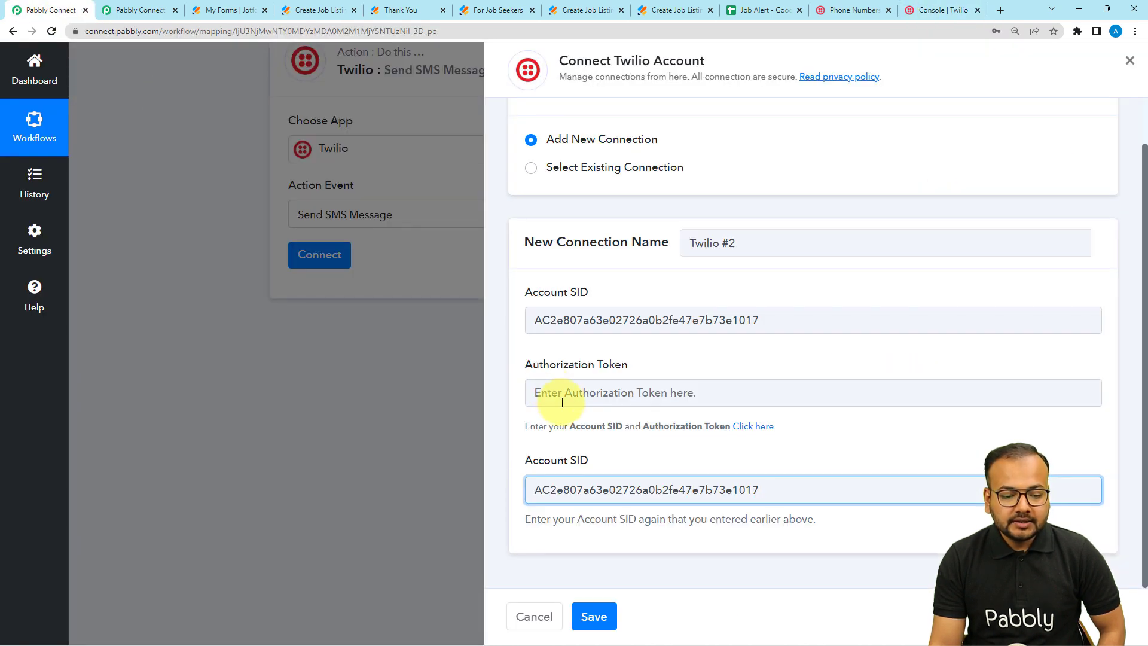
right_click(583, 401)
left_click(594, 322)
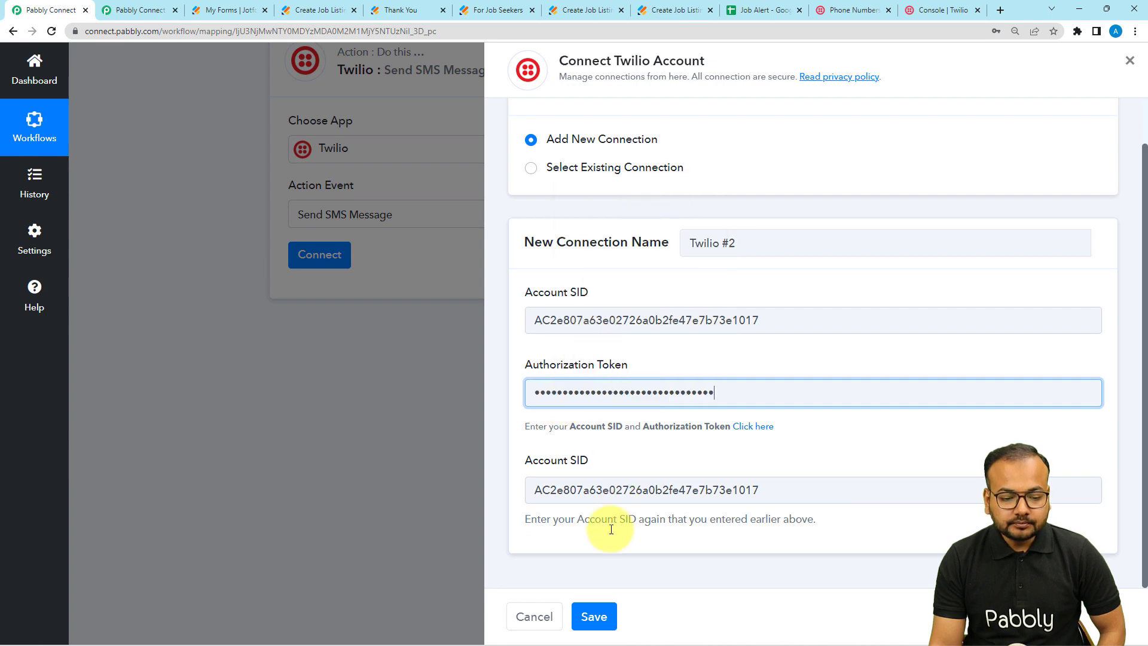
left_click(592, 604)
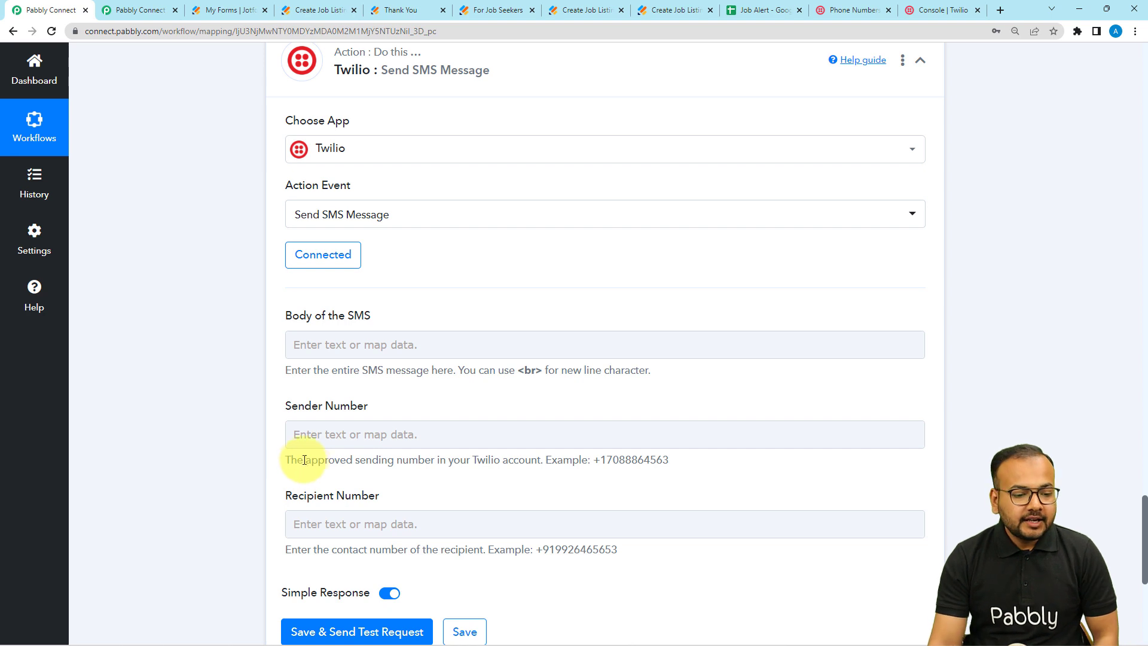
Enter a "Job Alert!!" SMS body announcing a new opening, with Job Title, Job Description and Start Date lines and a request for resumes
left_click(410, 342)
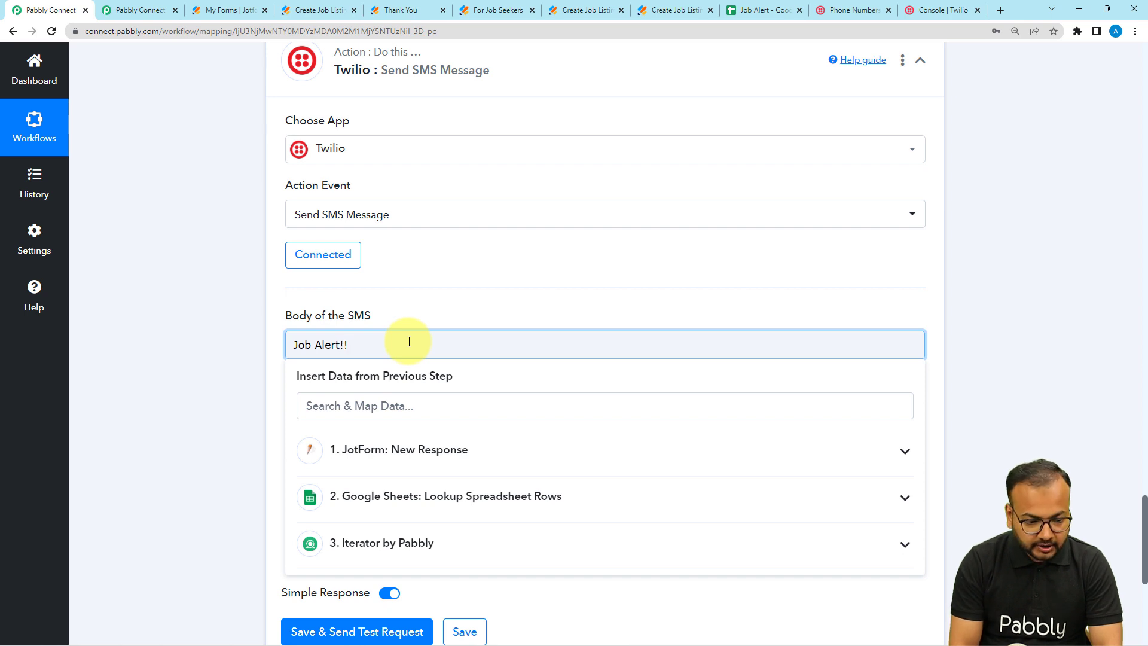
key("Return")
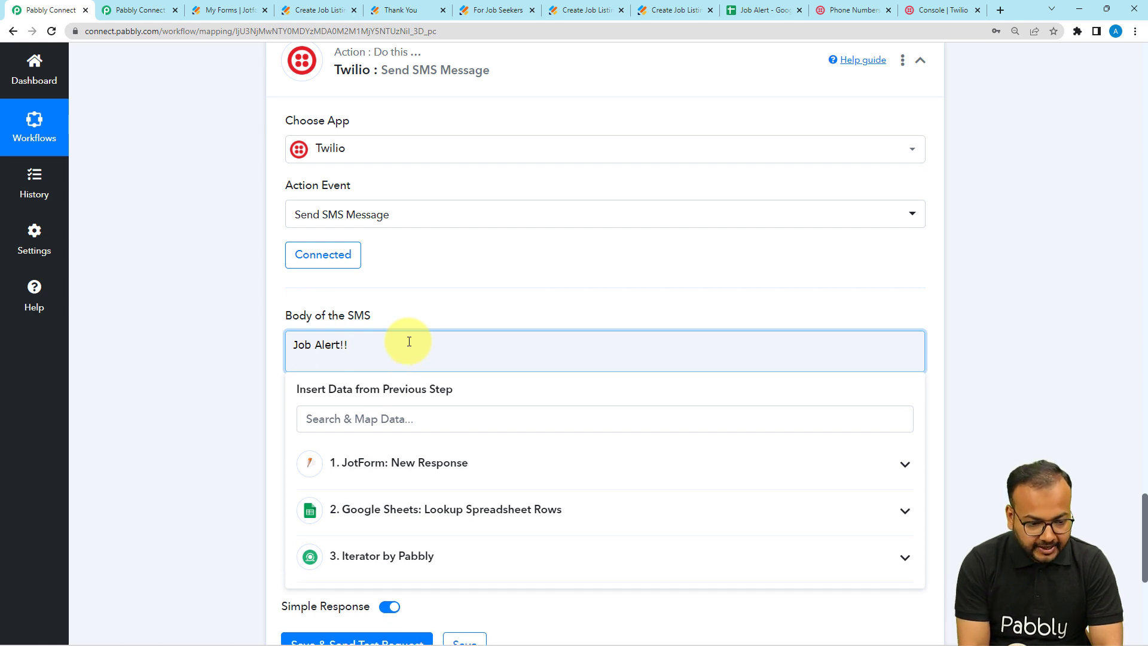
key("Return")
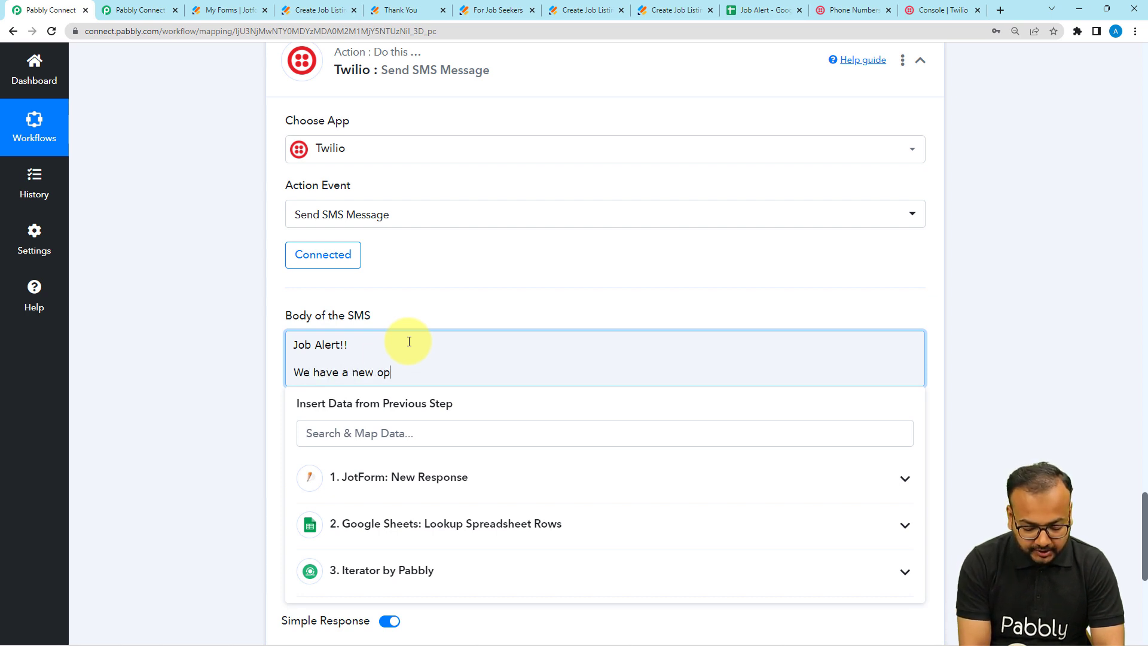
key("ctrl+a")
key("ctrl+v")
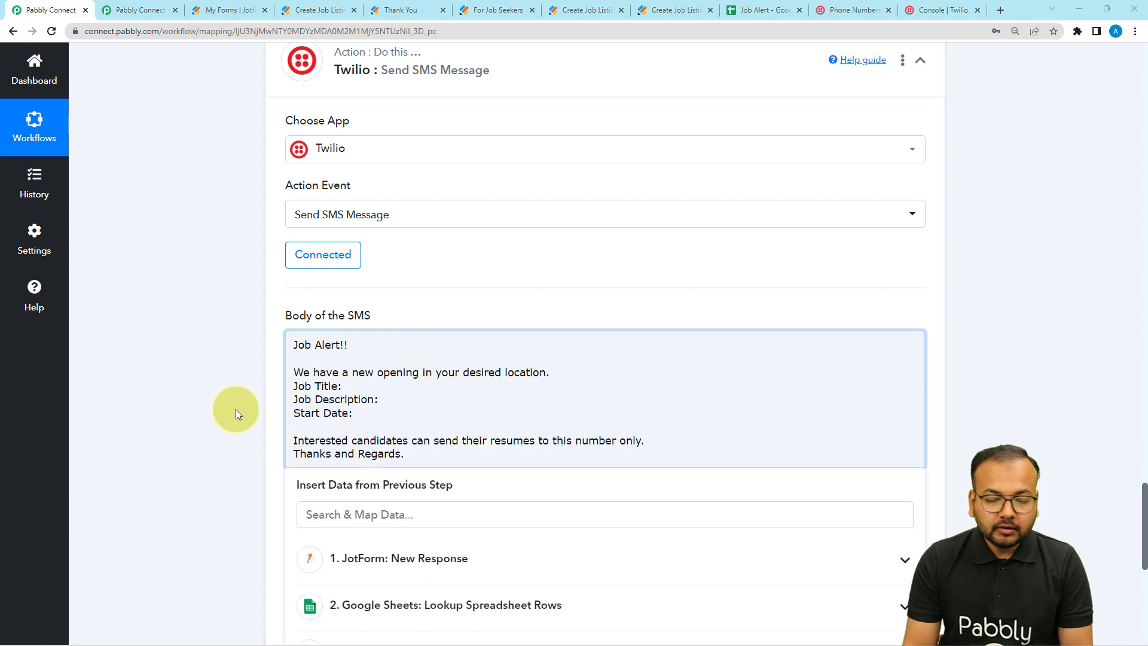
Map the JotForm response's RawRequest Q14 JobDesignation value after "Job Title:" in the SMS body
scroll(260, 378, "down", 2)
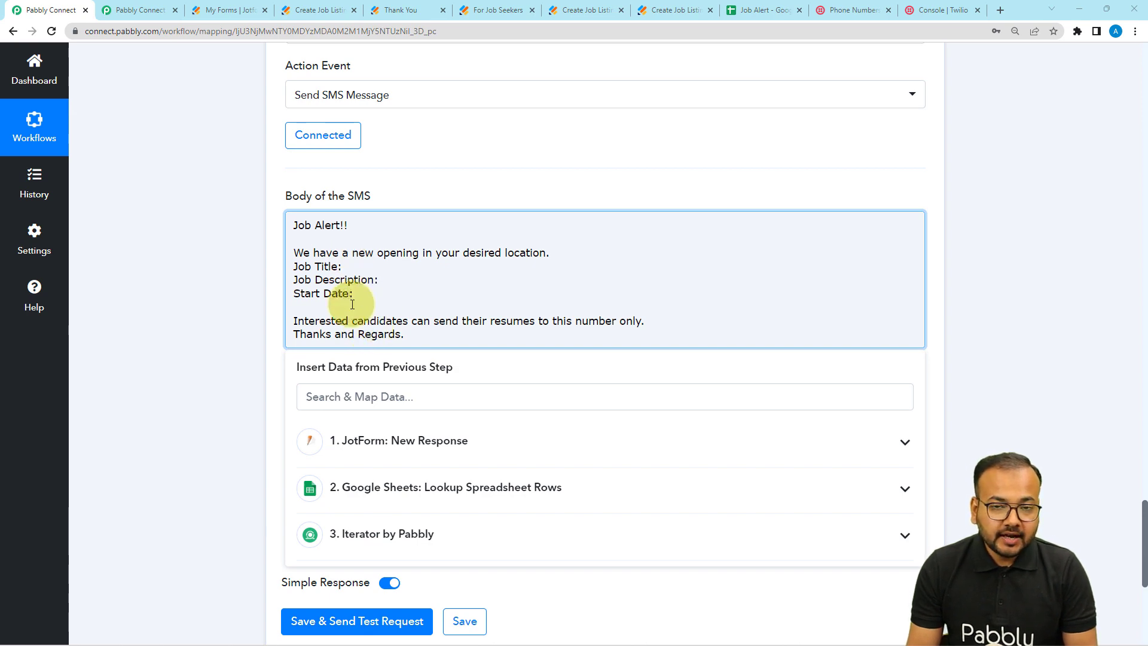
scroll(190, 263, "up", 12)
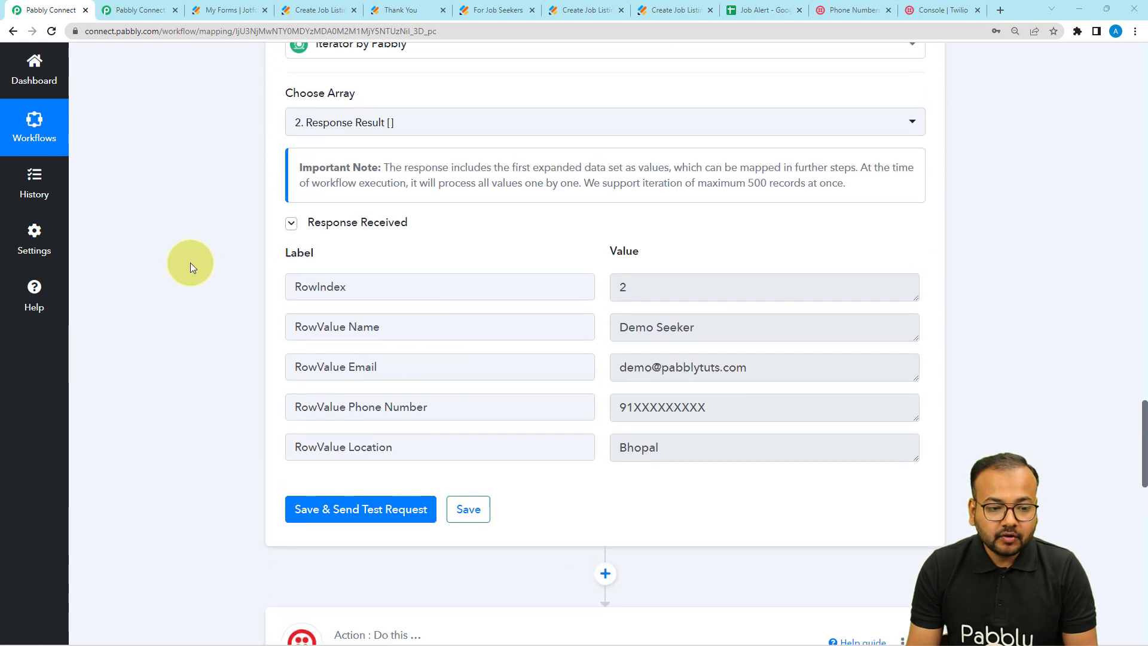
scroll(190, 263, "up", 20)
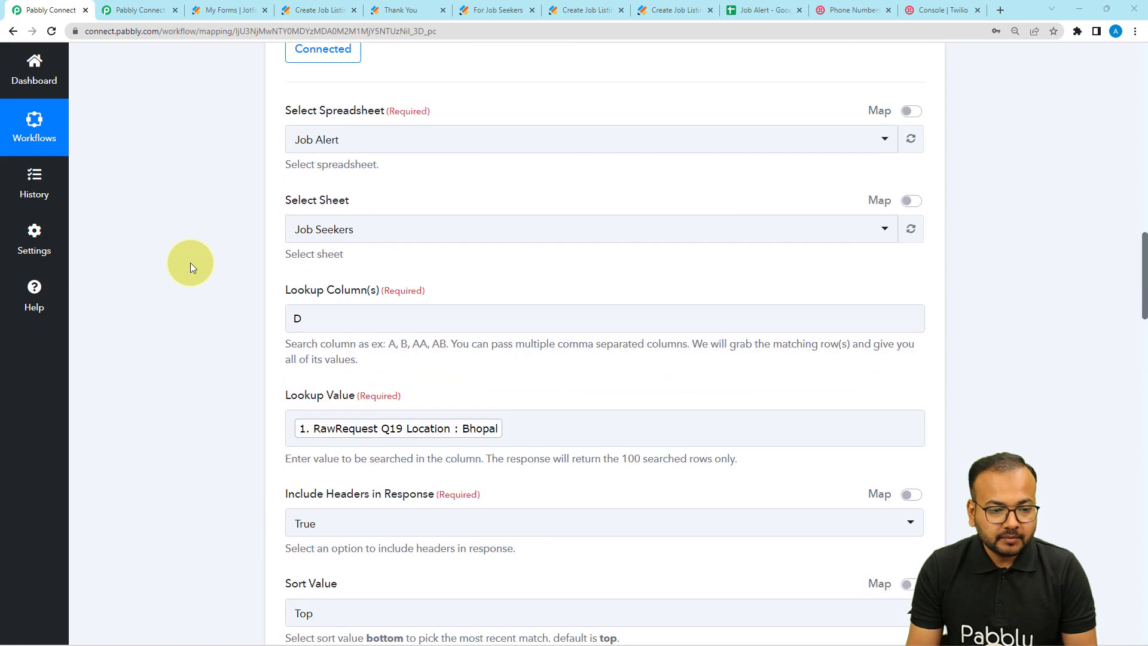
scroll(190, 263, "up", 15)
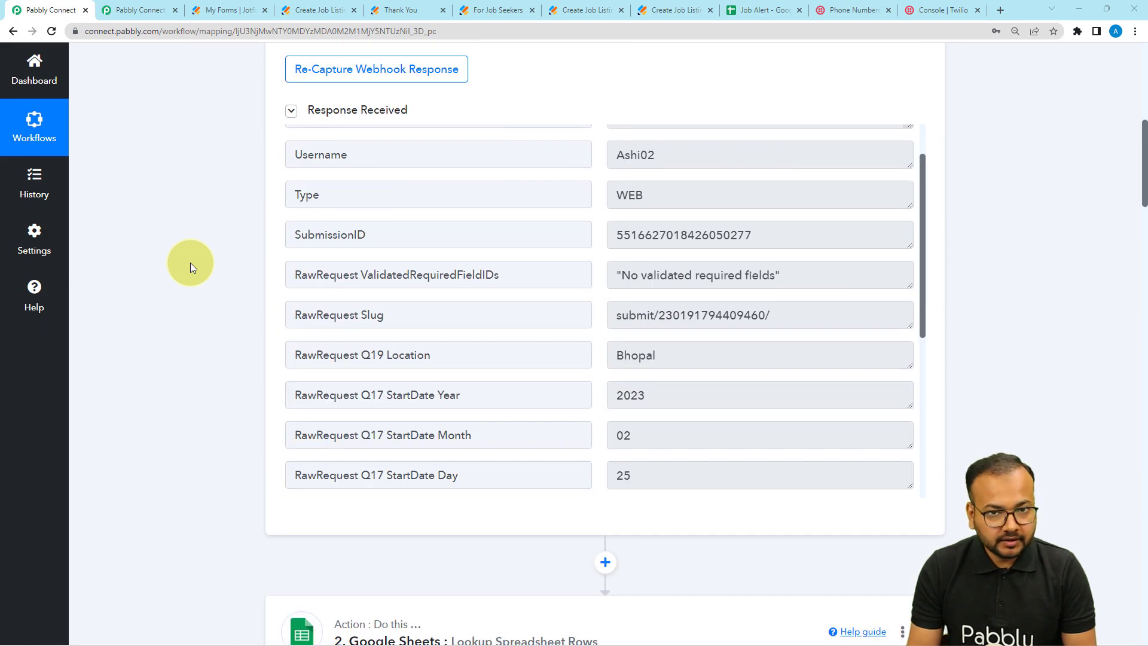
scroll(190, 263, "down", 20)
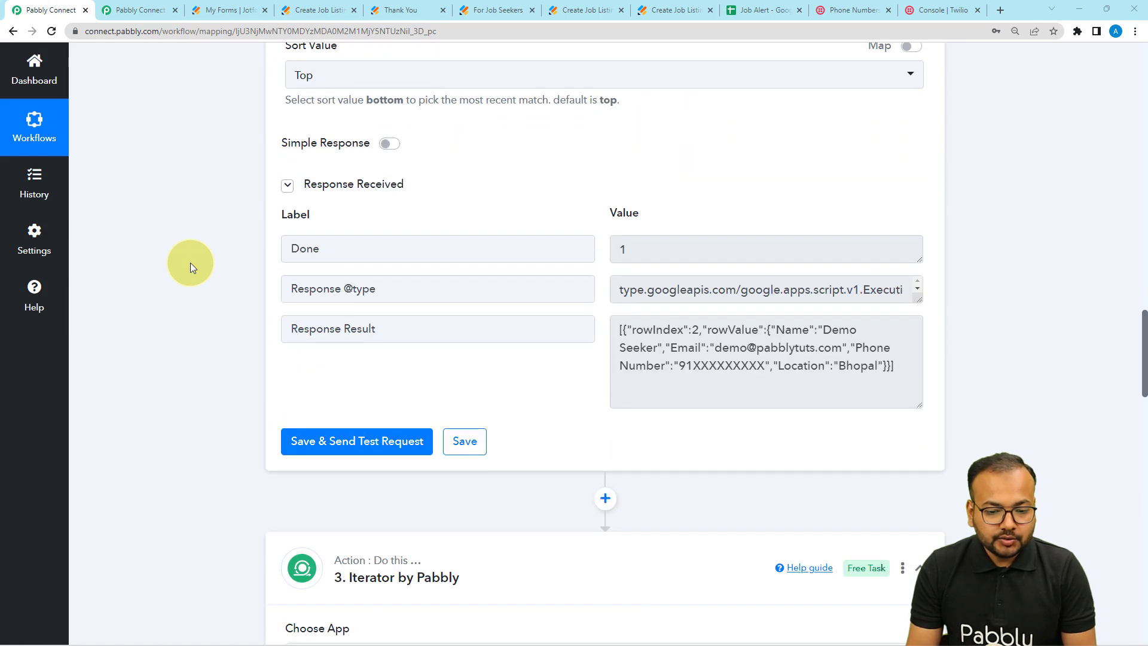
scroll(190, 264, "down", 20)
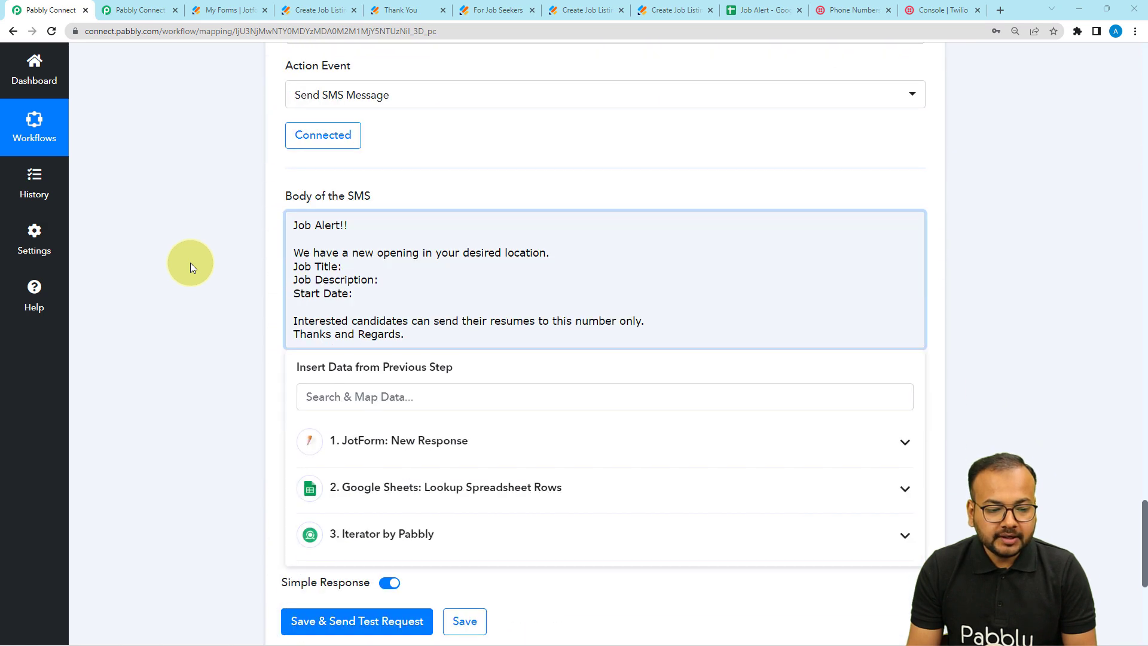
left_click(354, 267)
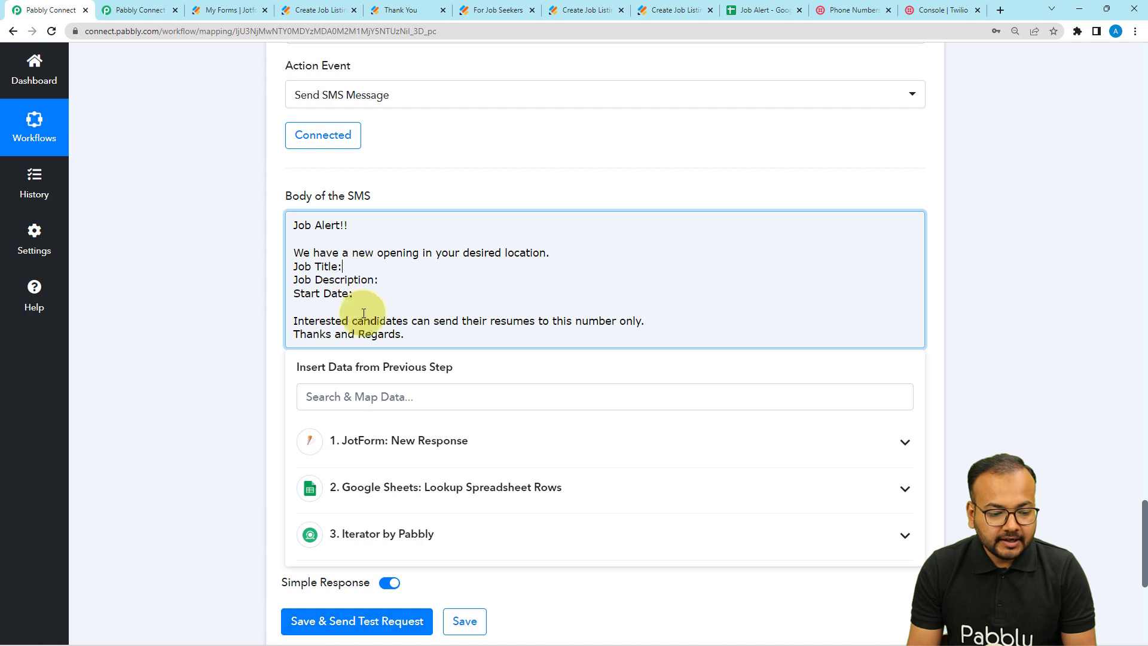
left_click(379, 443)
scroll(407, 510, "down", 3)
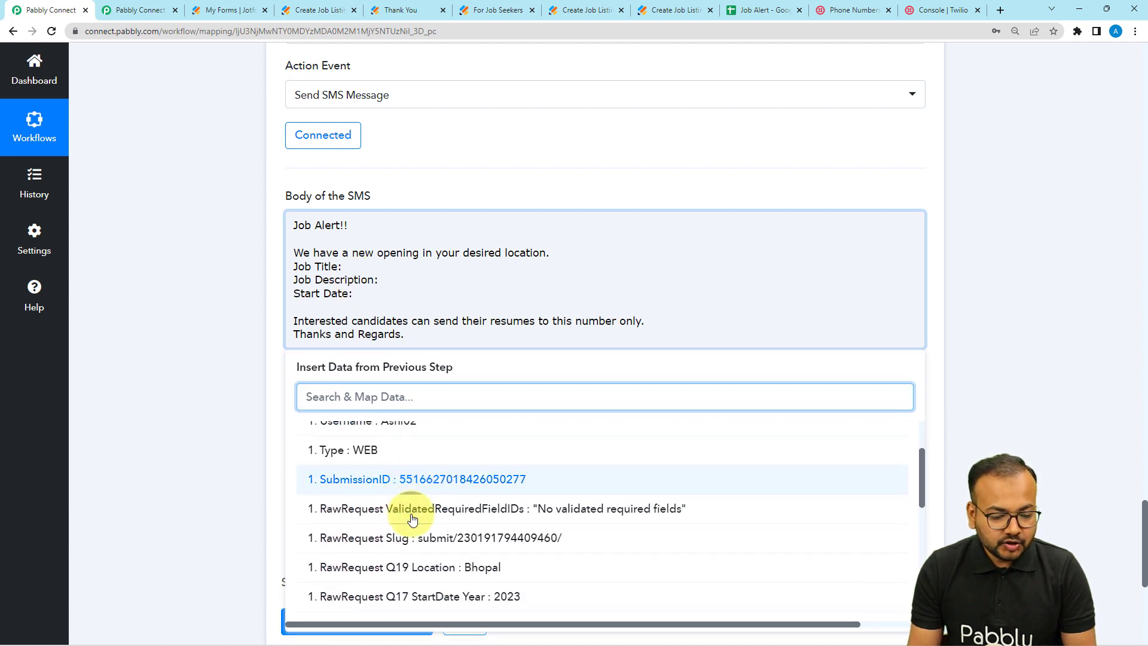
scroll(413, 519, "down", 2)
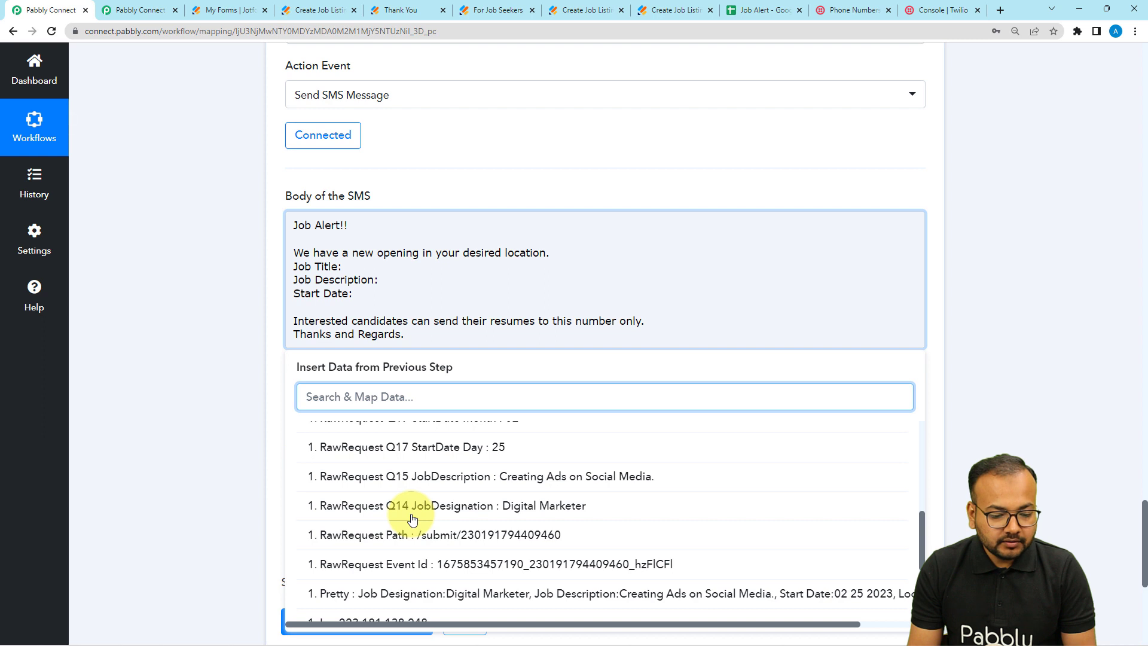
left_click(460, 518)
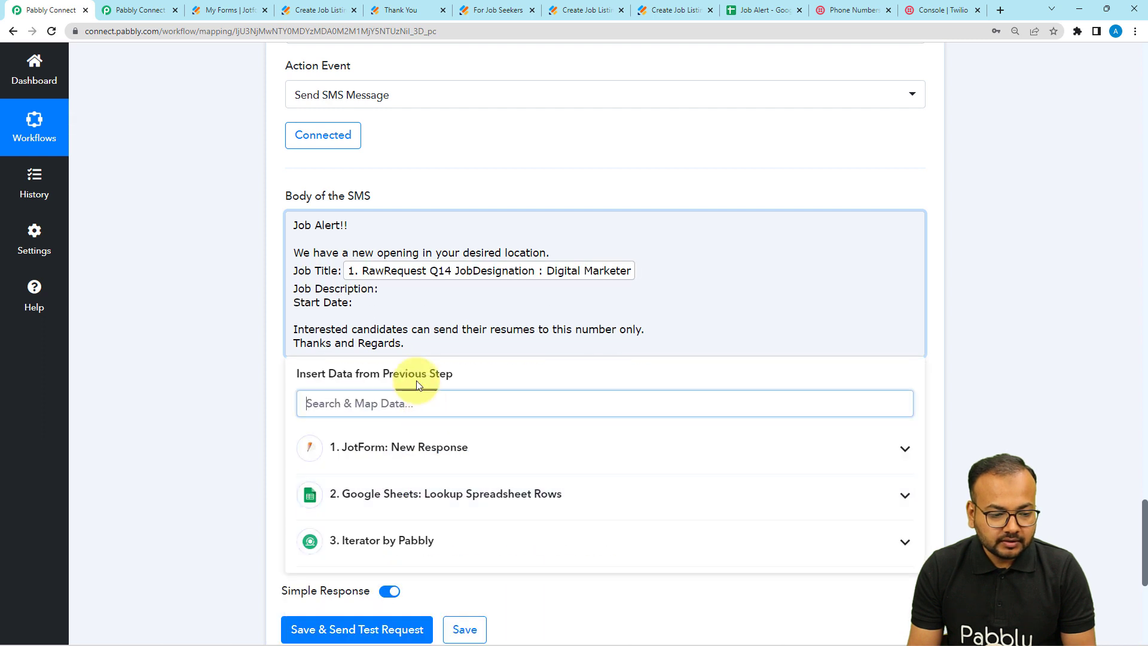
Map the JotForm response's RawRequest Q15 JobDescription value after "Job Description:" in the SMS body
left_click(378, 289)
left_click(427, 461)
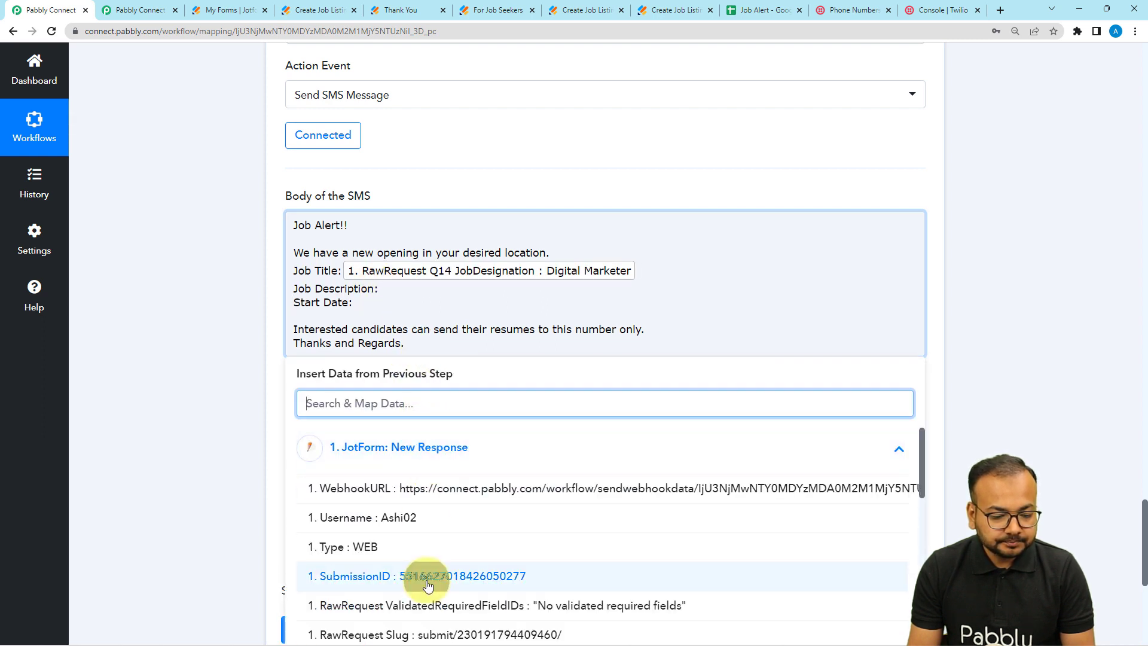
scroll(428, 585, "down", 3)
scroll(427, 586, "down", 2)
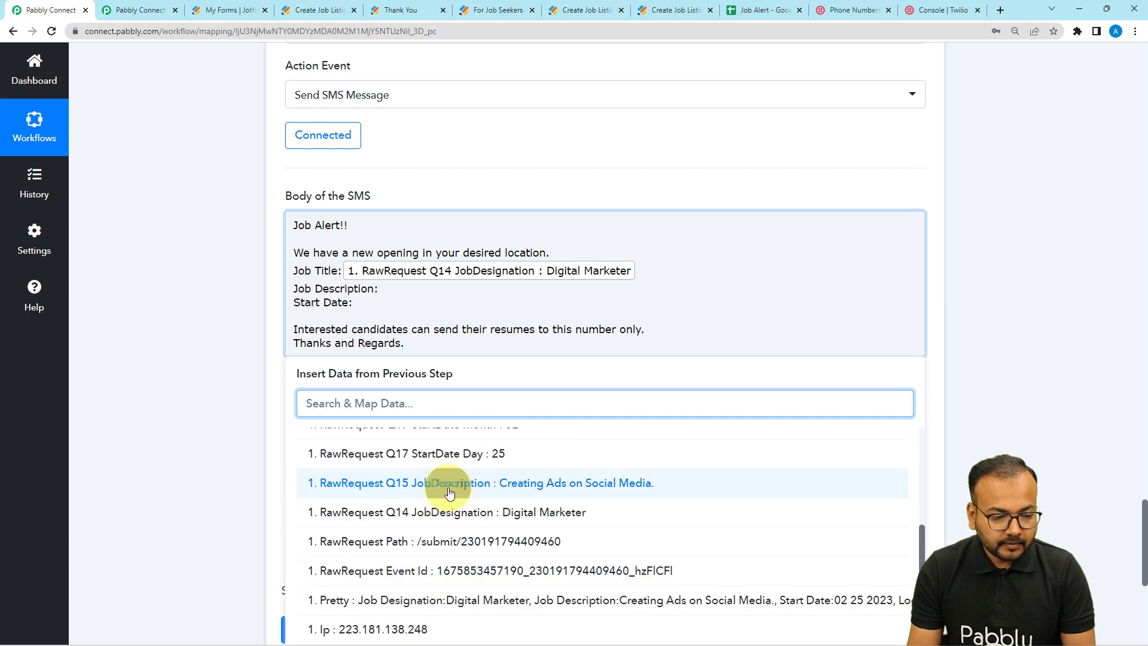
left_click(448, 481)
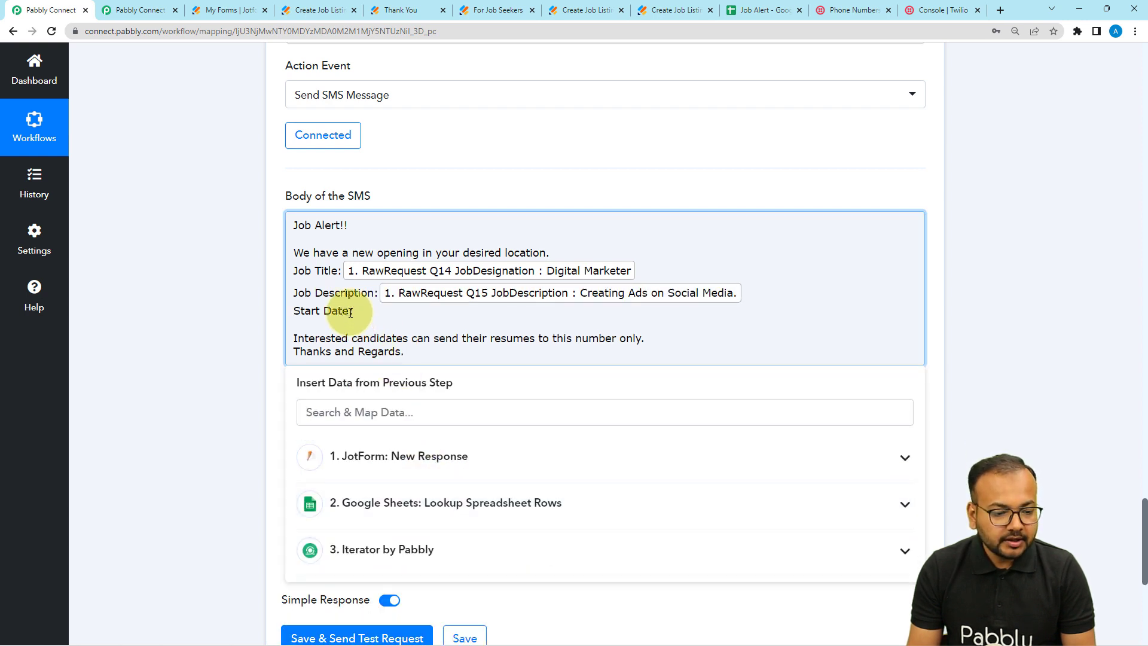
Map the JotForm Q17 StartDate Day, Month and Year values, separated by colons, after "Start Date:" in the SMS body
left_click(353, 311)
left_click(402, 456)
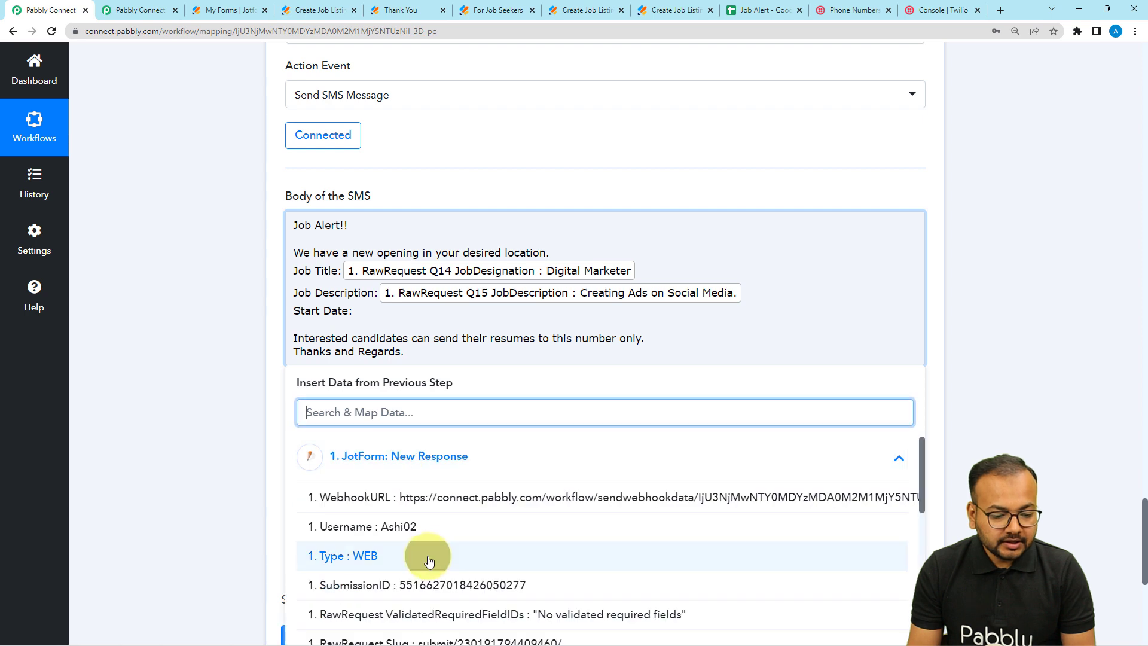
scroll(428, 553, "down", 3)
scroll(428, 559, "down", 4)
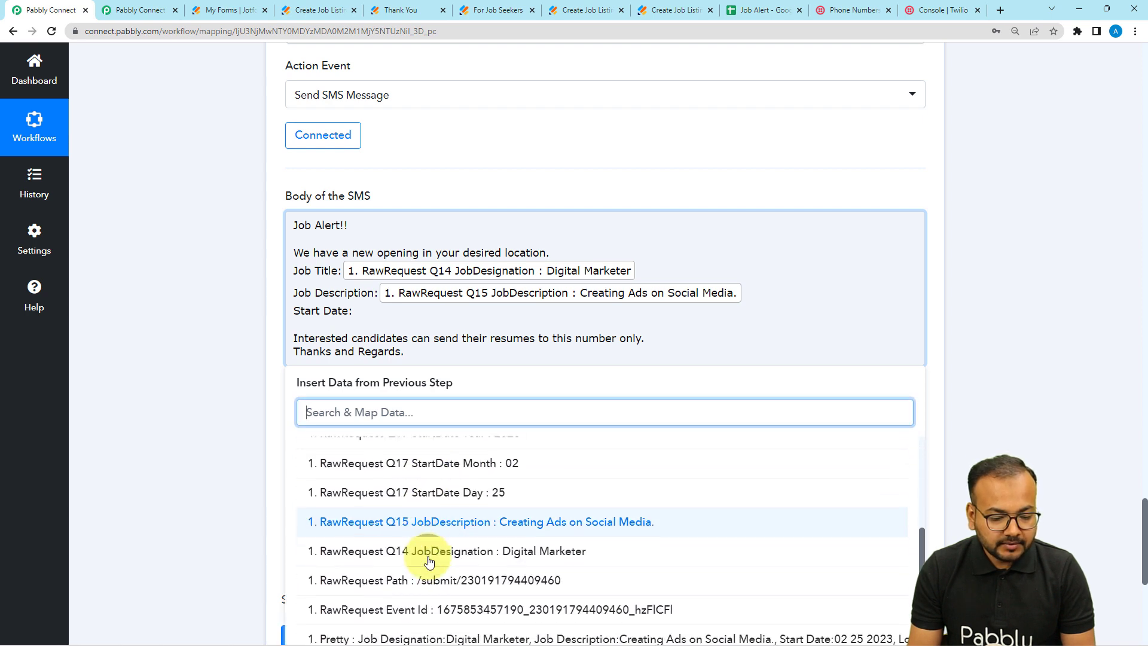
scroll(429, 559, "up", 2)
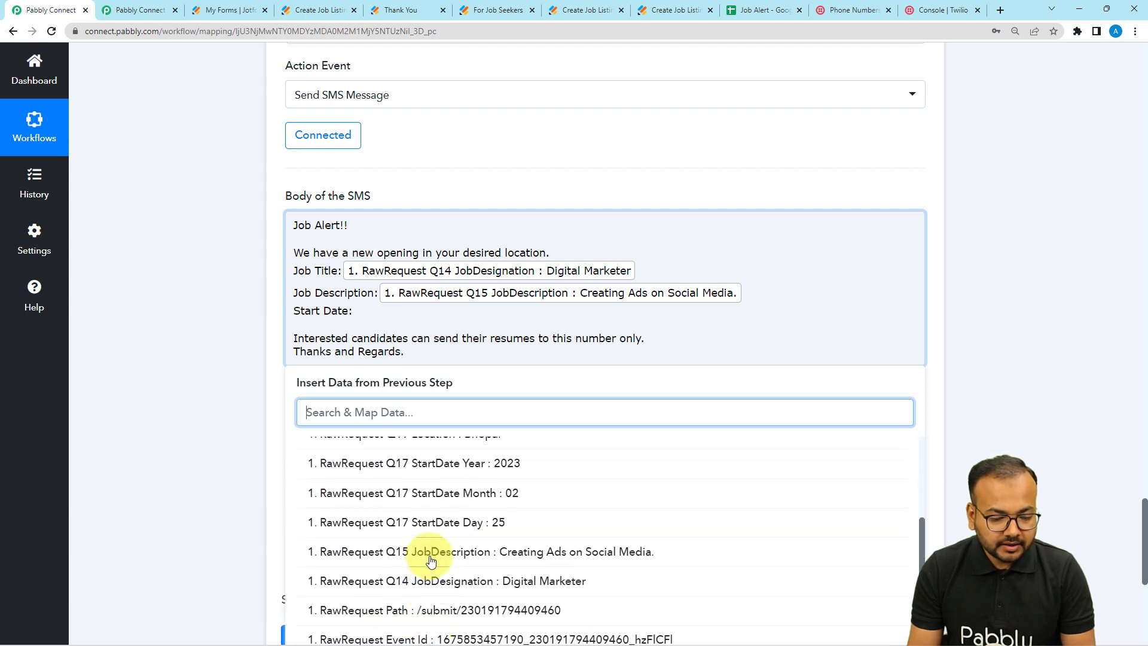
left_click(450, 523)
scroll(480, 534, "down", 1)
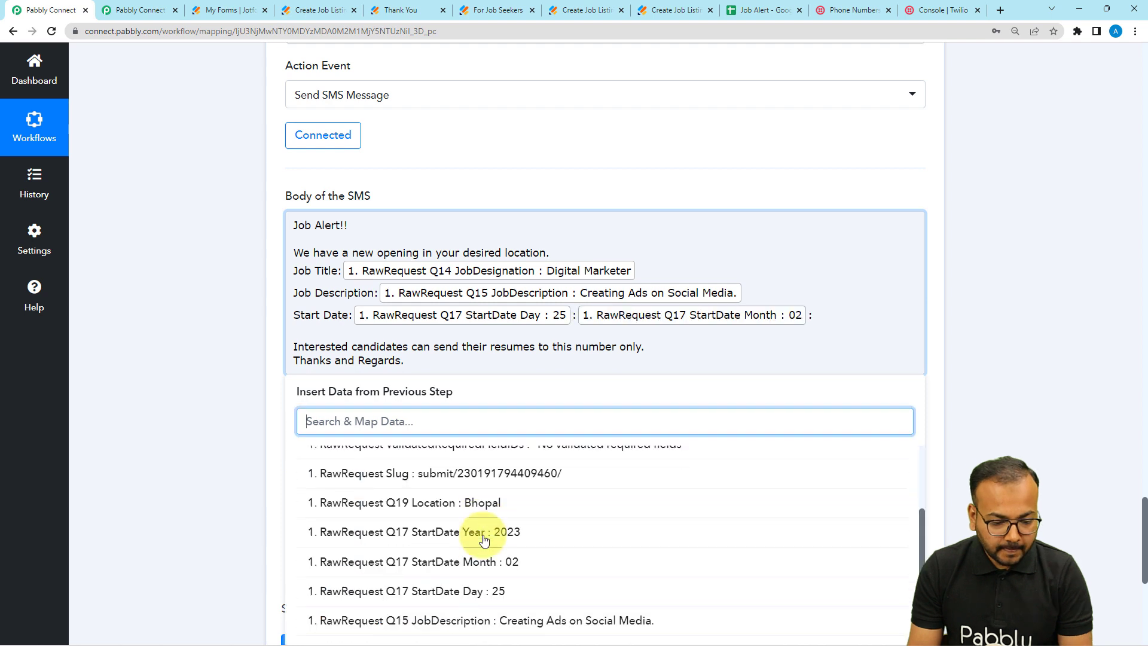
left_click(480, 533)
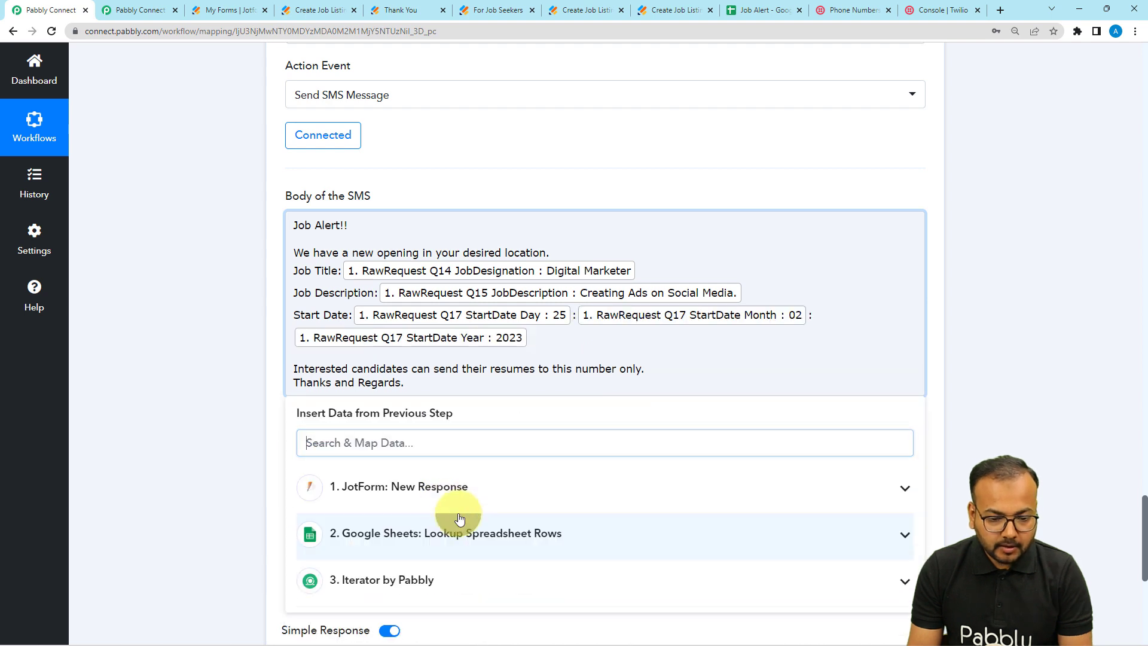
left_click(247, 407)
left_click(342, 382)
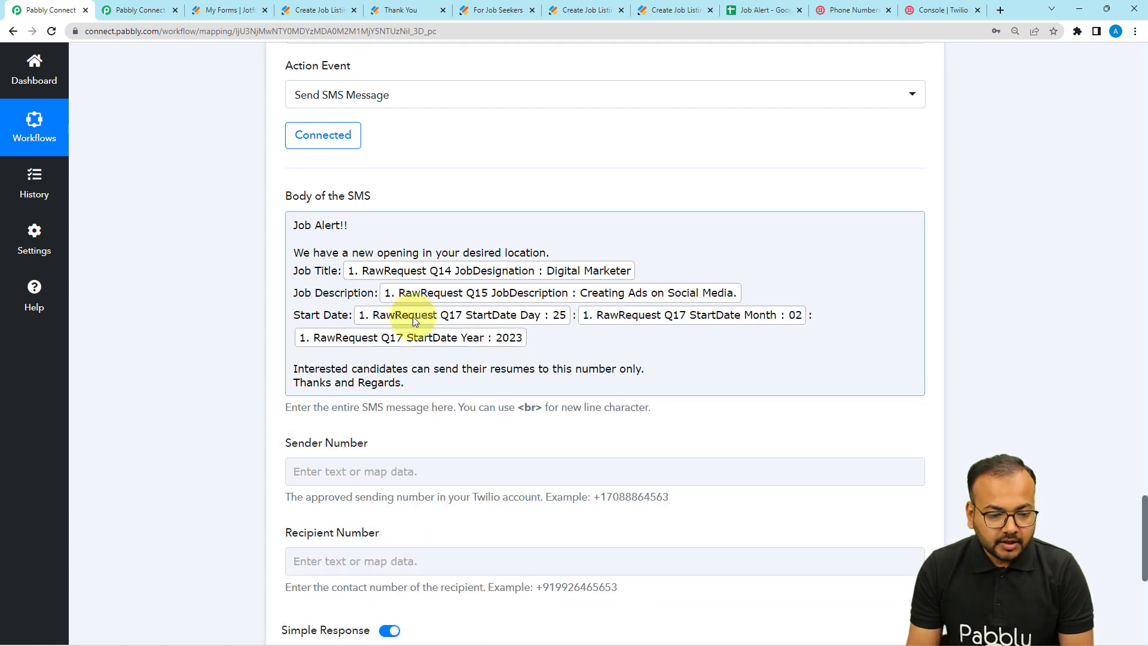
left_click(306, 335)
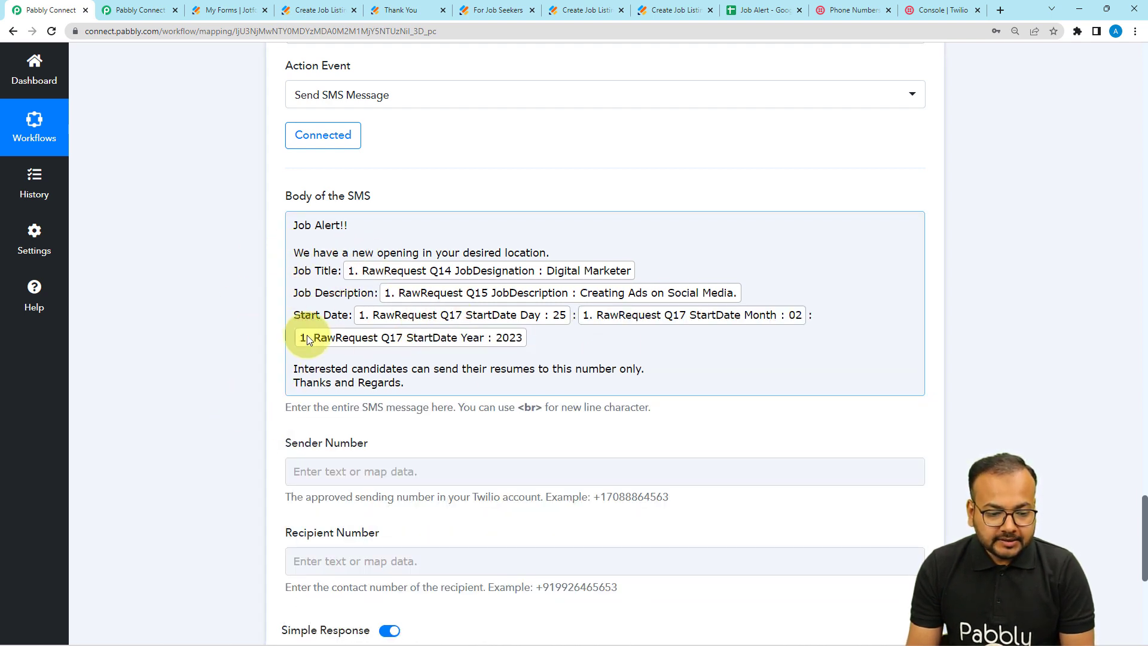
left_click(307, 334)
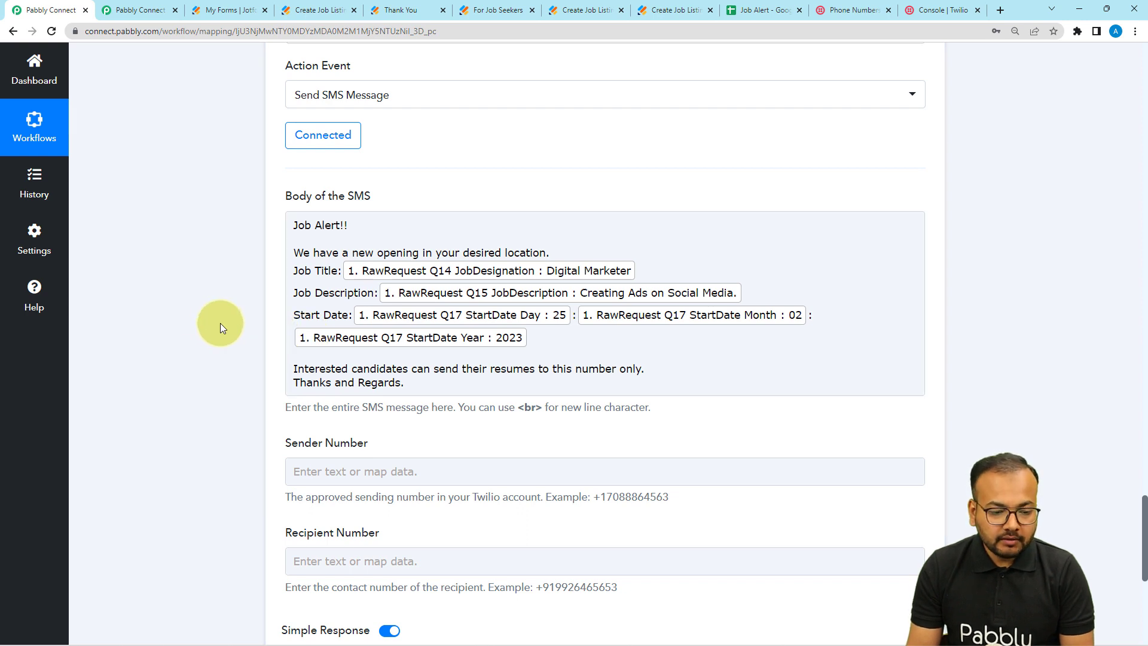
Copy the Twilio phone number from the Twilio console and paste it into the Sender Number field of the Pabbly SMS step
scroll(220, 323, "down", 1)
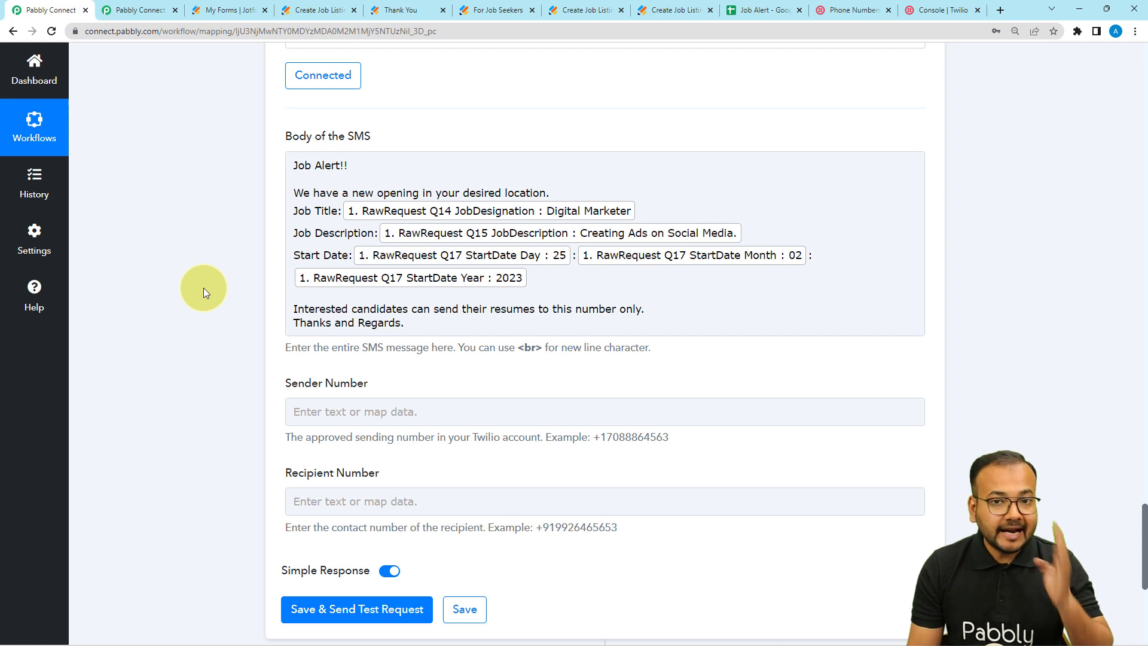
scroll(235, 288, "down", 1)
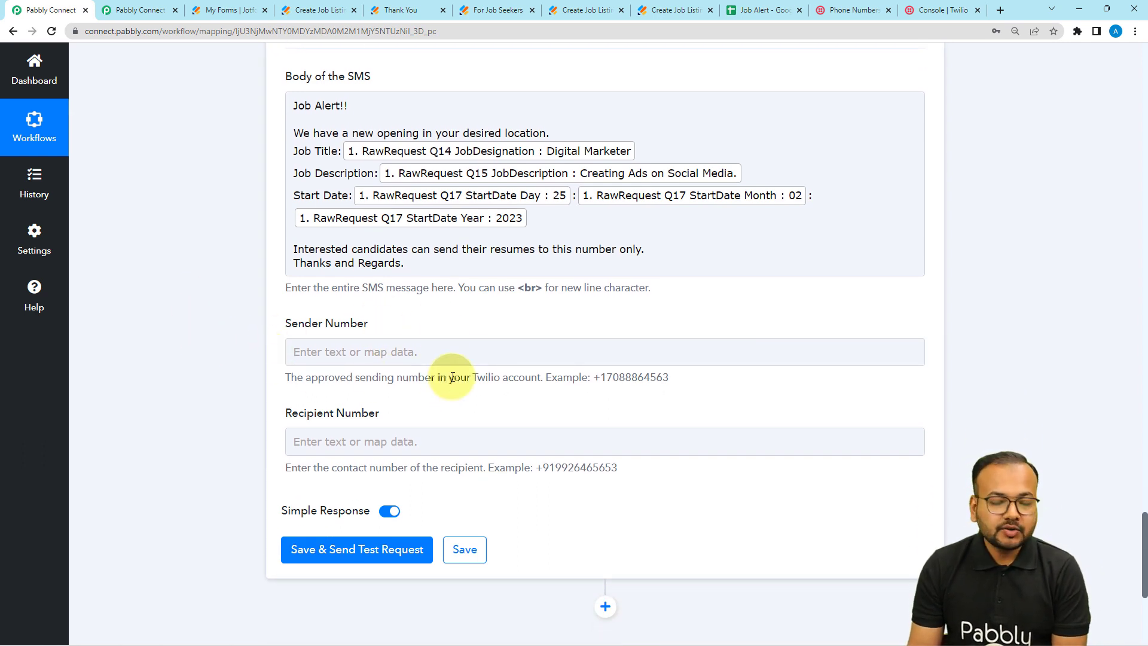
left_click(860, 12)
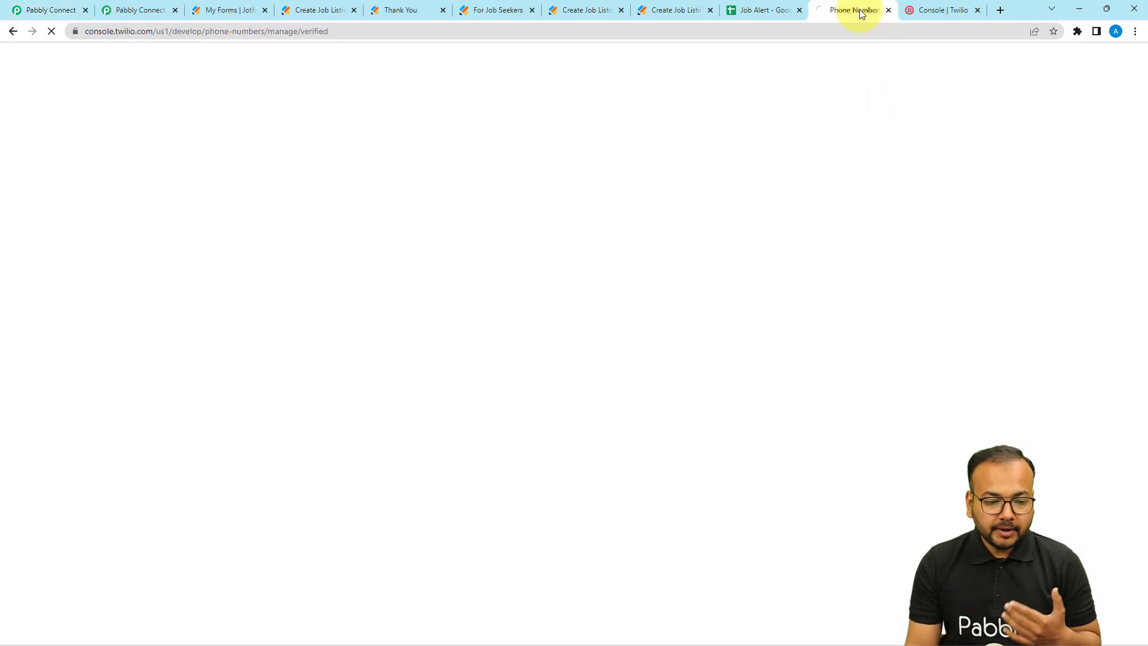
left_click(907, 10)
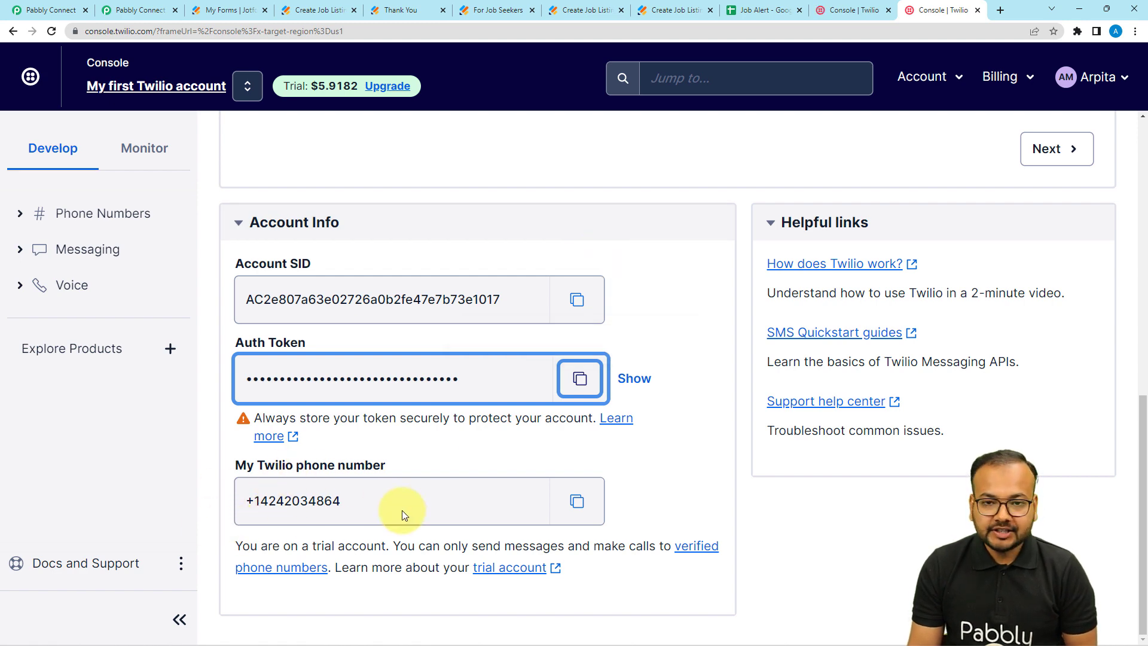
left_click(577, 502)
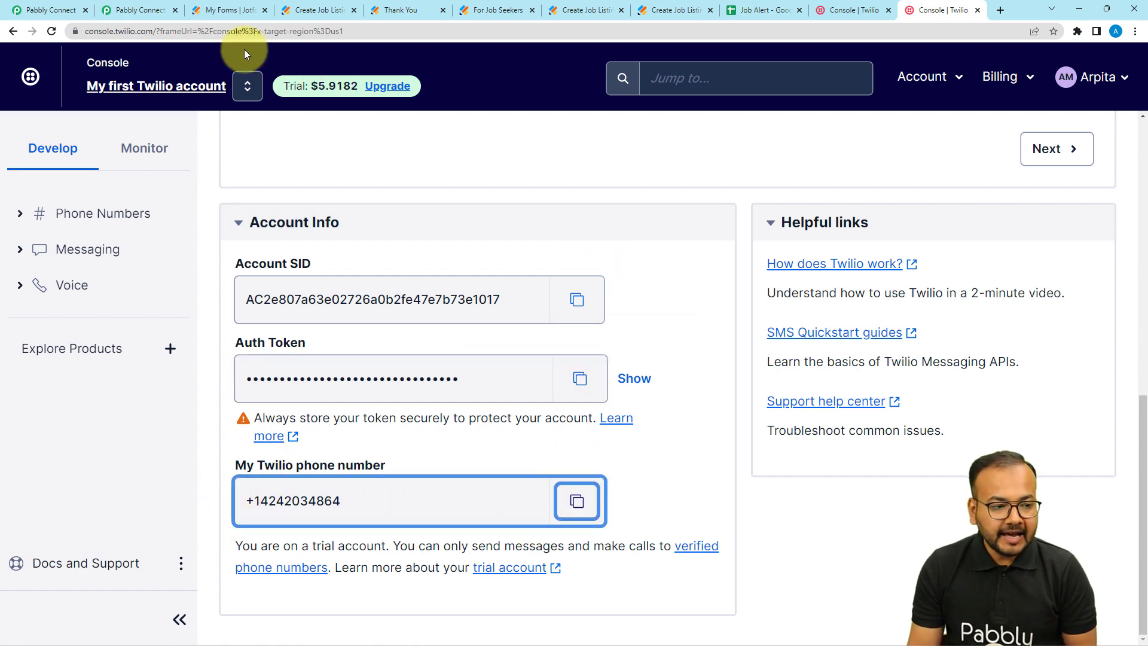
left_click(78, 6)
left_click(320, 352)
right_click(323, 354)
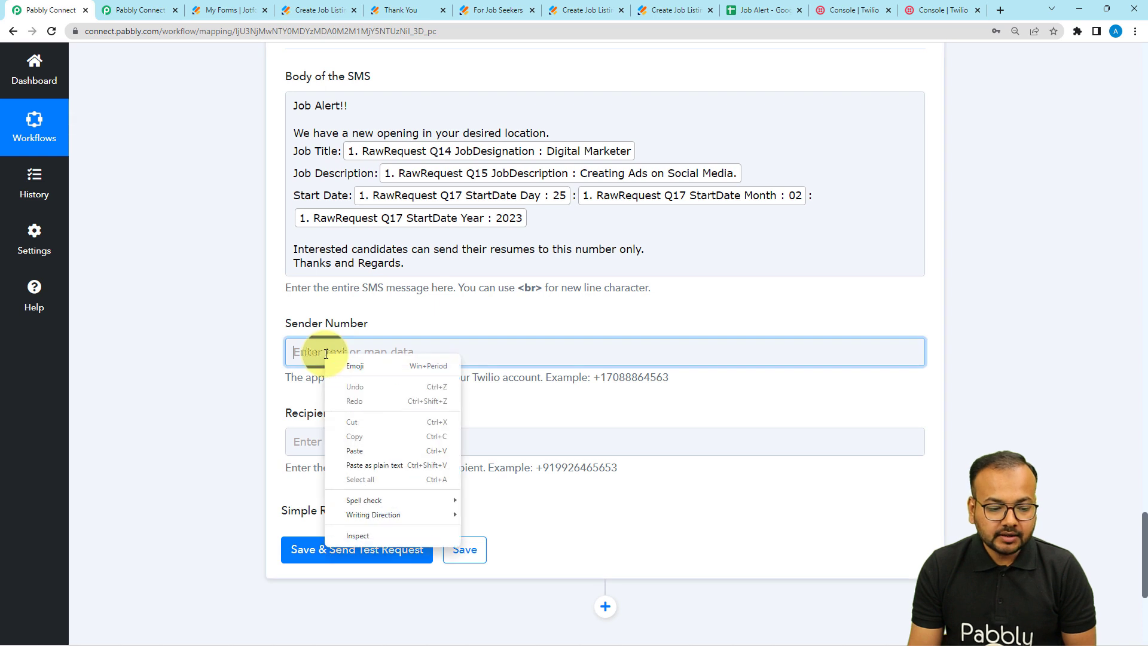
left_click(353, 451)
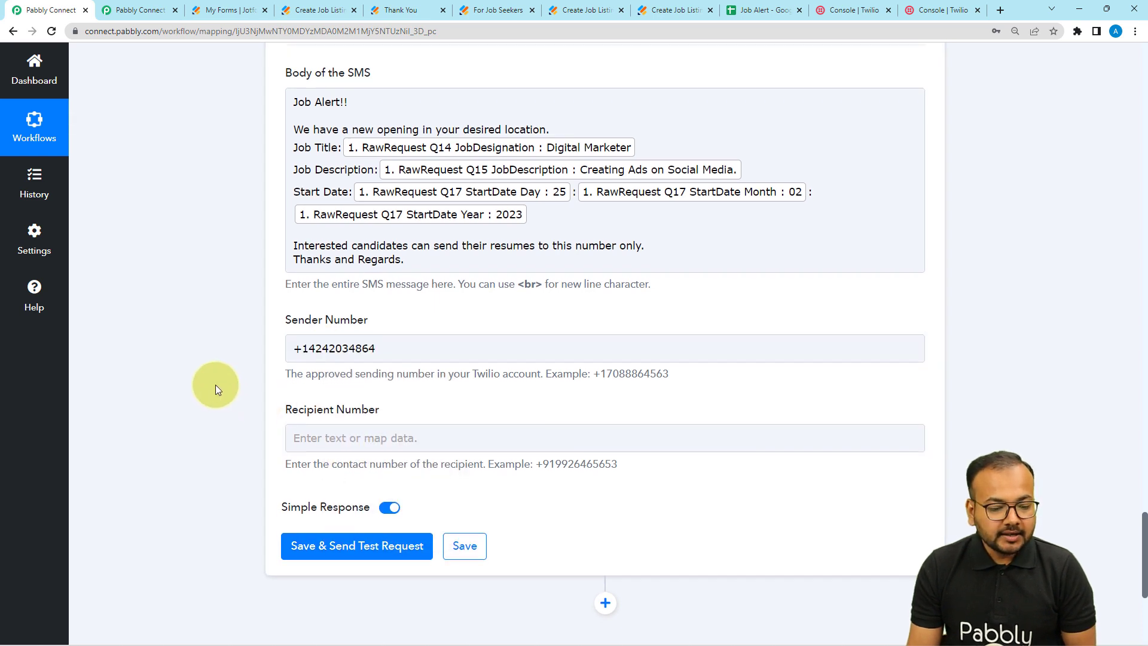
Map the Iterator's RowValue Phone Number into the Recipient Number of the Twilio SMS step
scroll(215, 385, "down", 2)
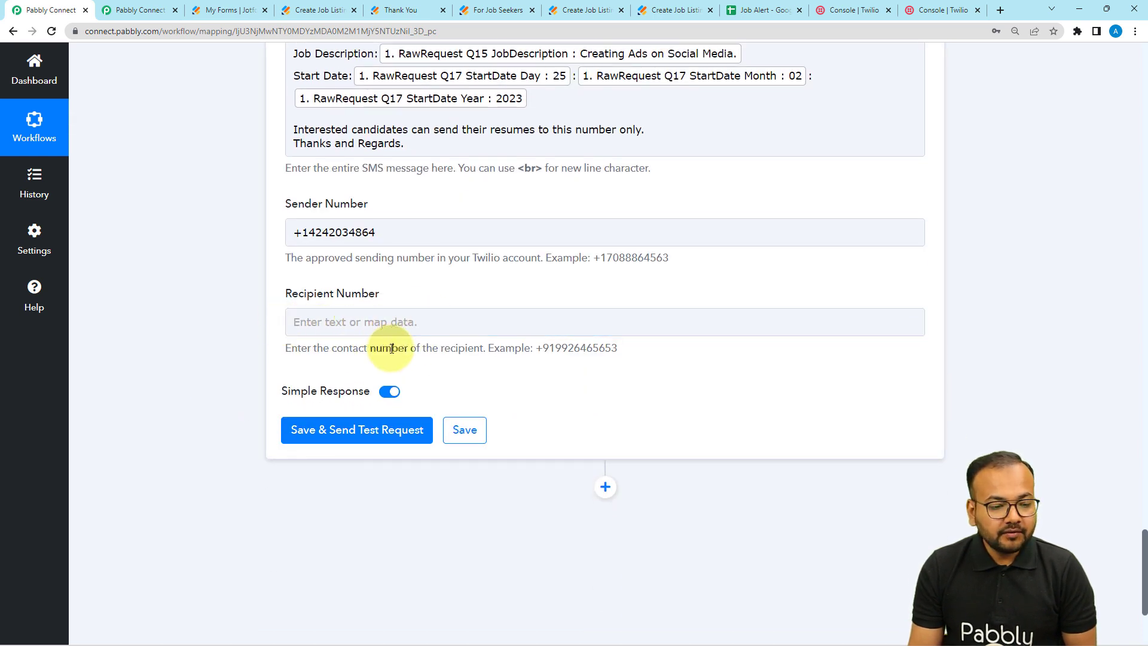
scroll(391, 349, "up", 18)
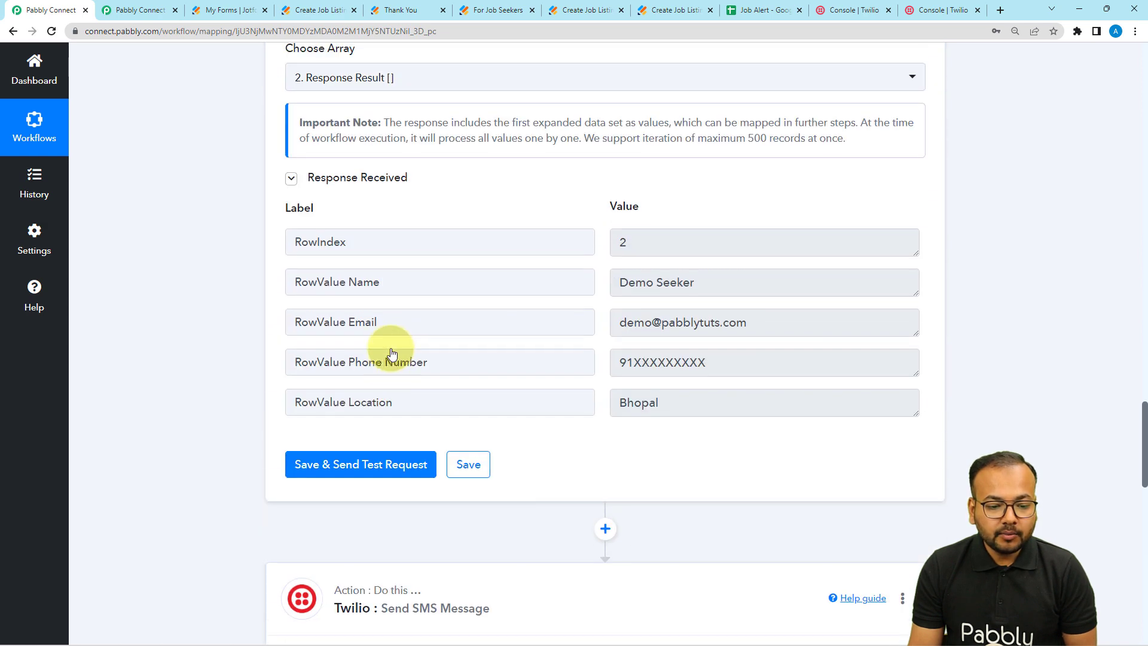
scroll(436, 383, "up", 2)
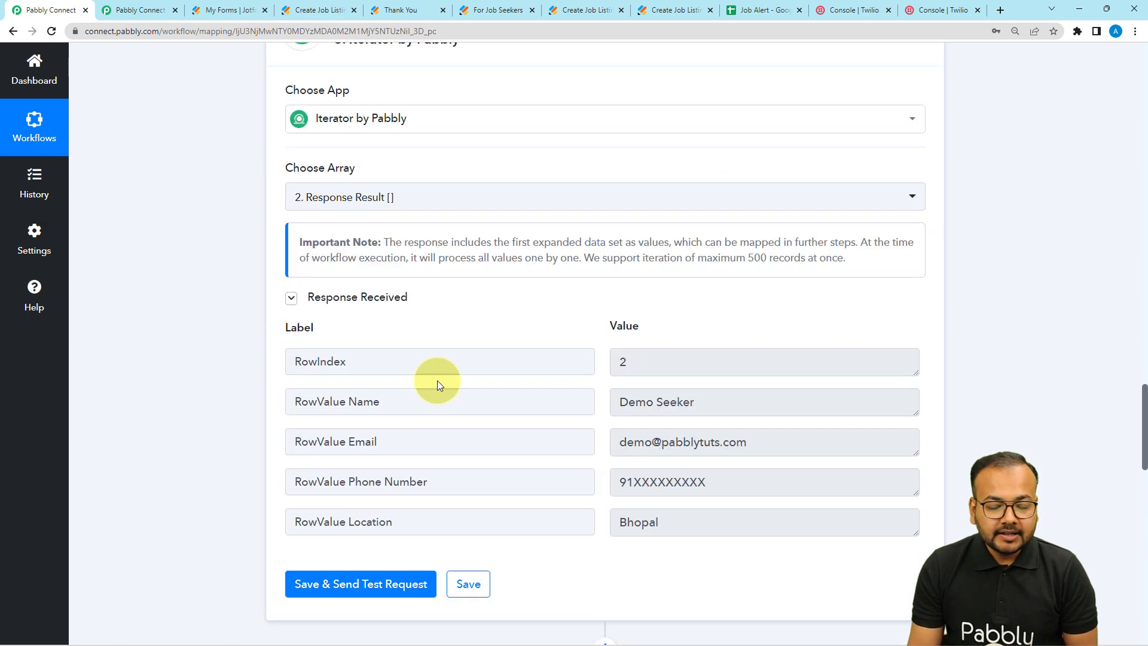
scroll(436, 380, "up", 8)
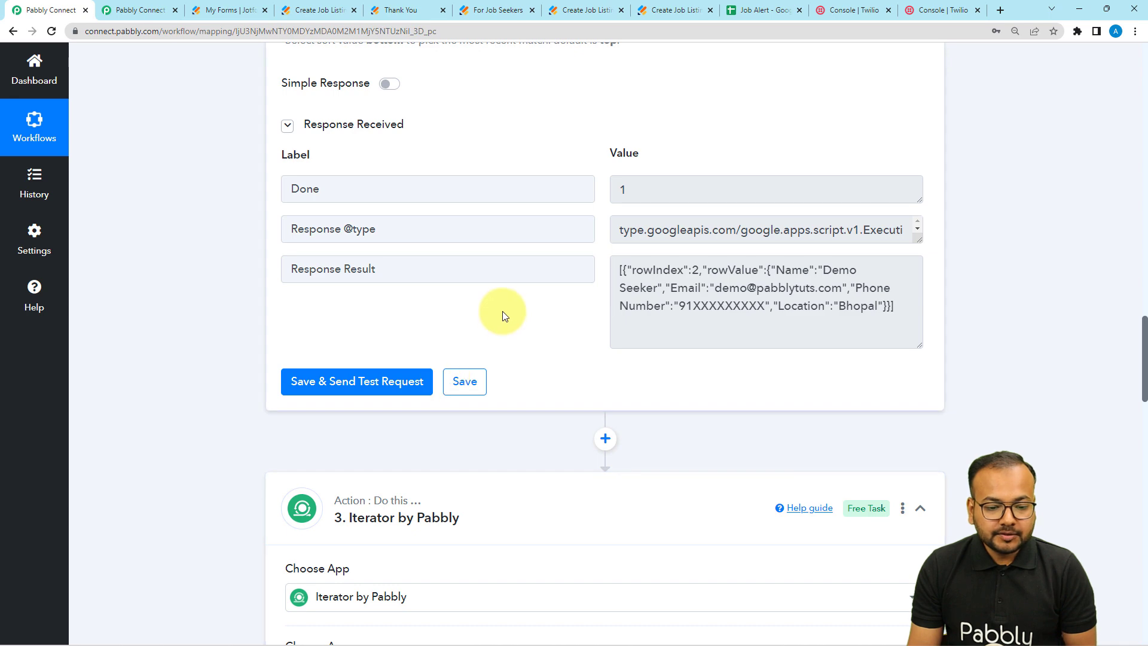
scroll(502, 311, "down", 10)
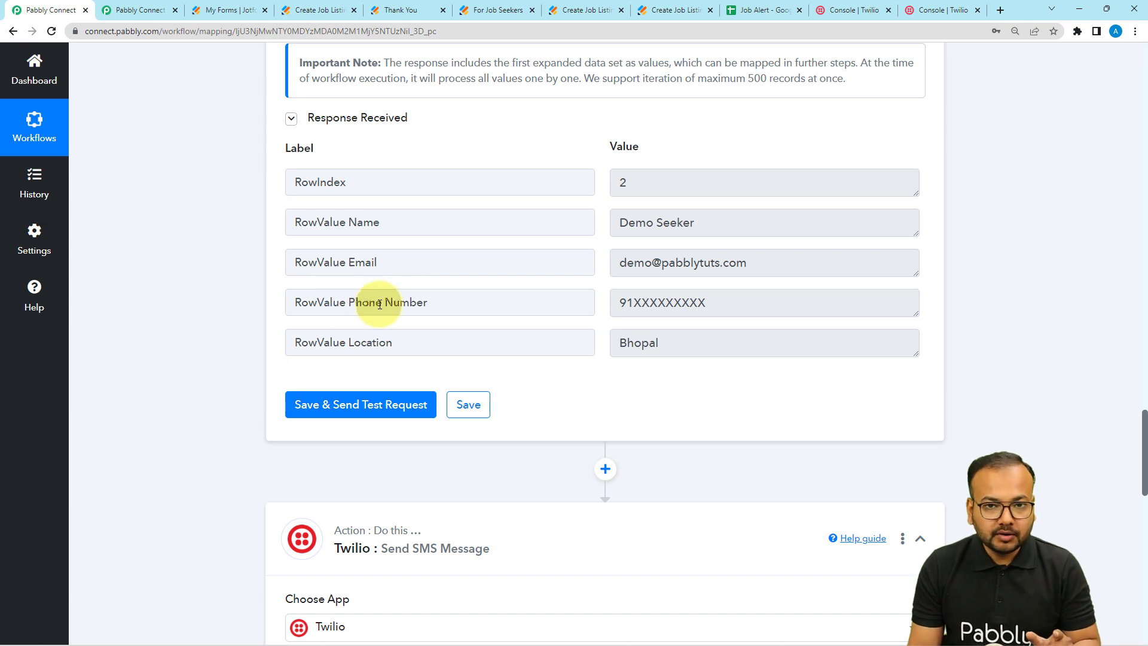
scroll(158, 316, "down", 16)
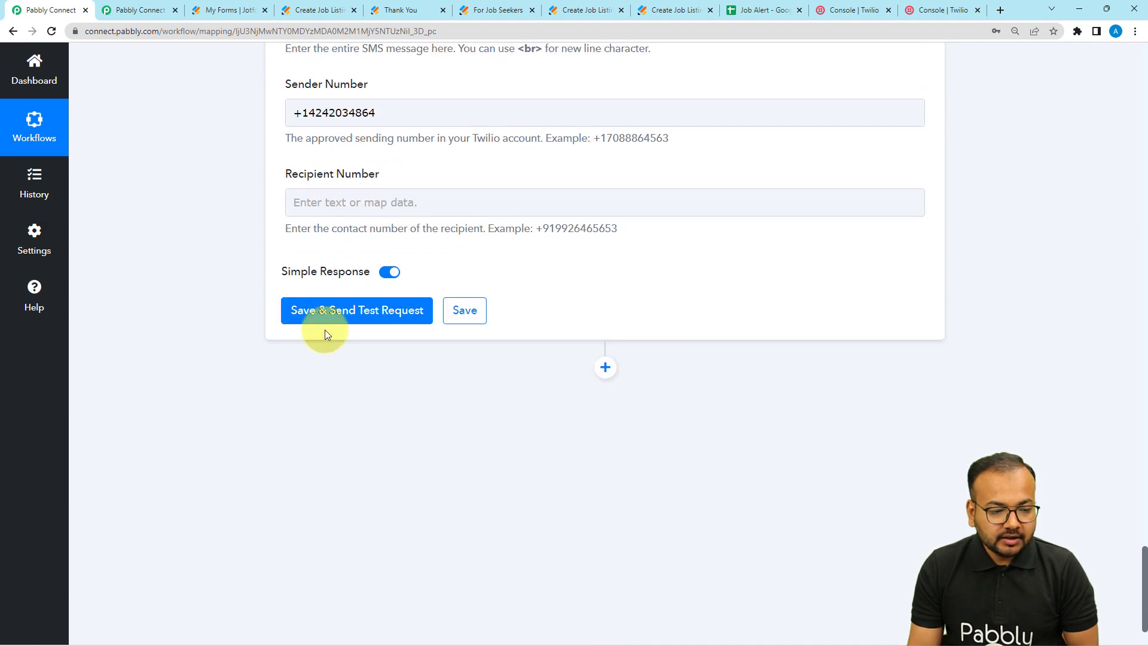
left_click(320, 192)
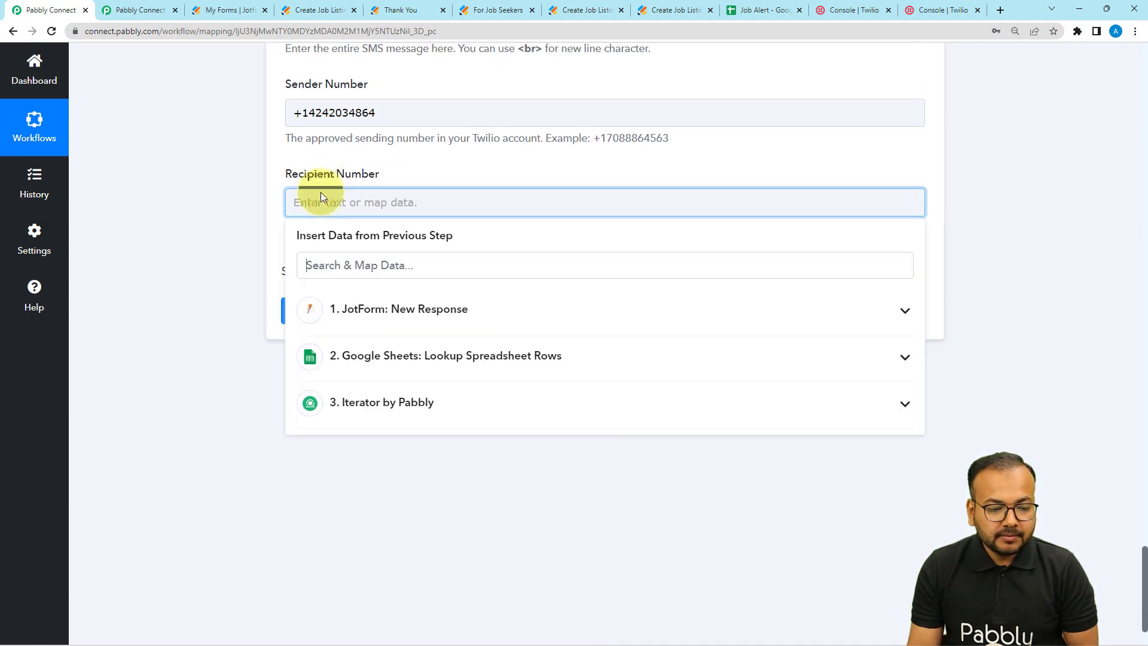
left_click(353, 413)
left_click(388, 530)
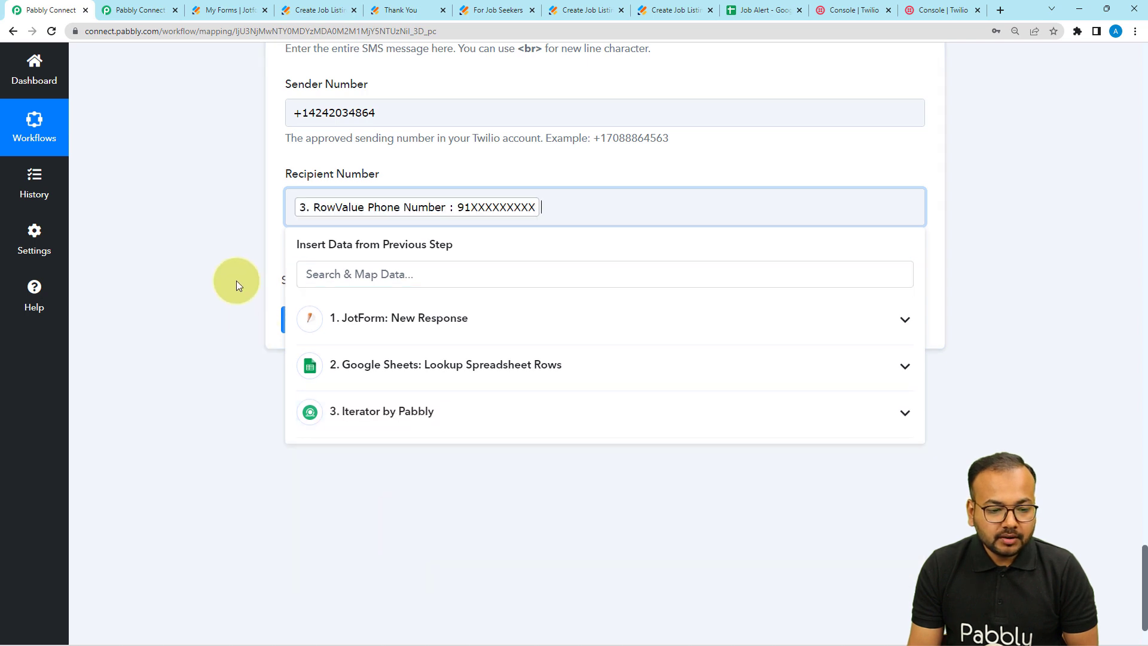
left_click(233, 281)
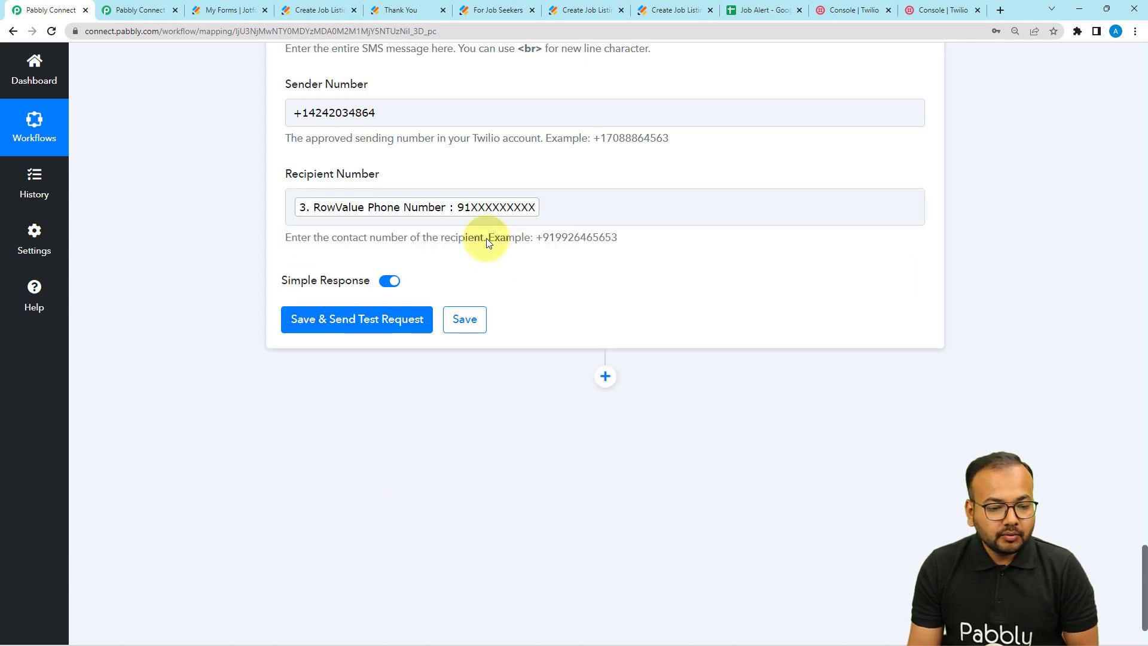
Prefix the mapped recipient number with a plus sign and save the Twilio Send SMS Message step
left_click(292, 209)
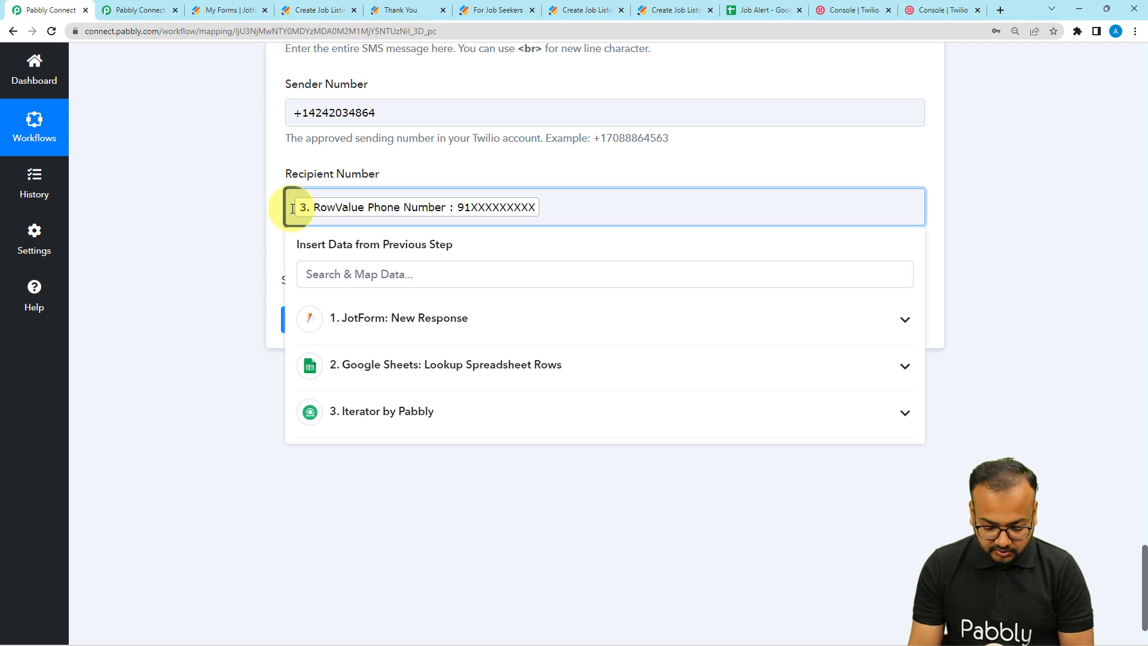
type("+")
left_click(257, 209)
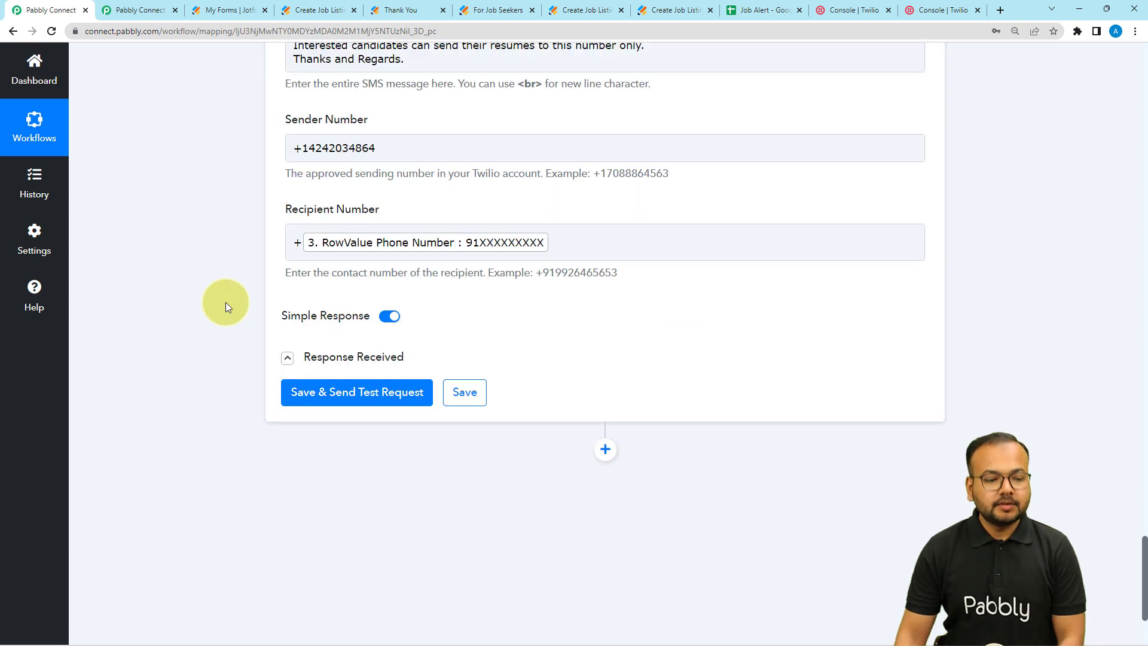
left_click(544, 274)
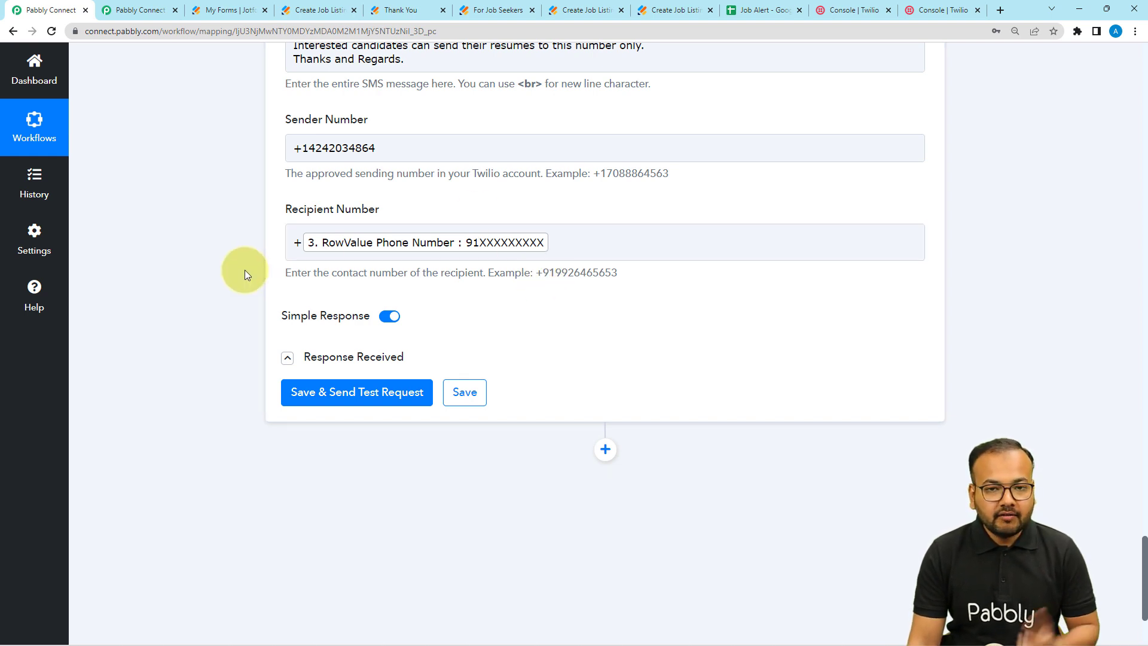
left_click(508, 246)
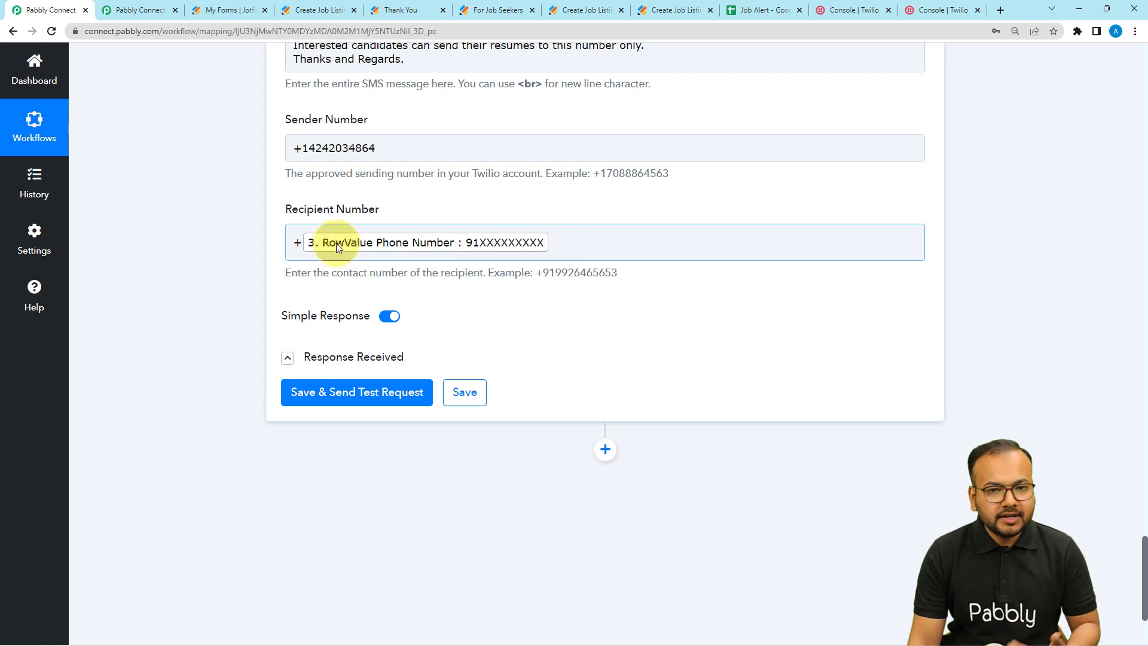
left_click(212, 232)
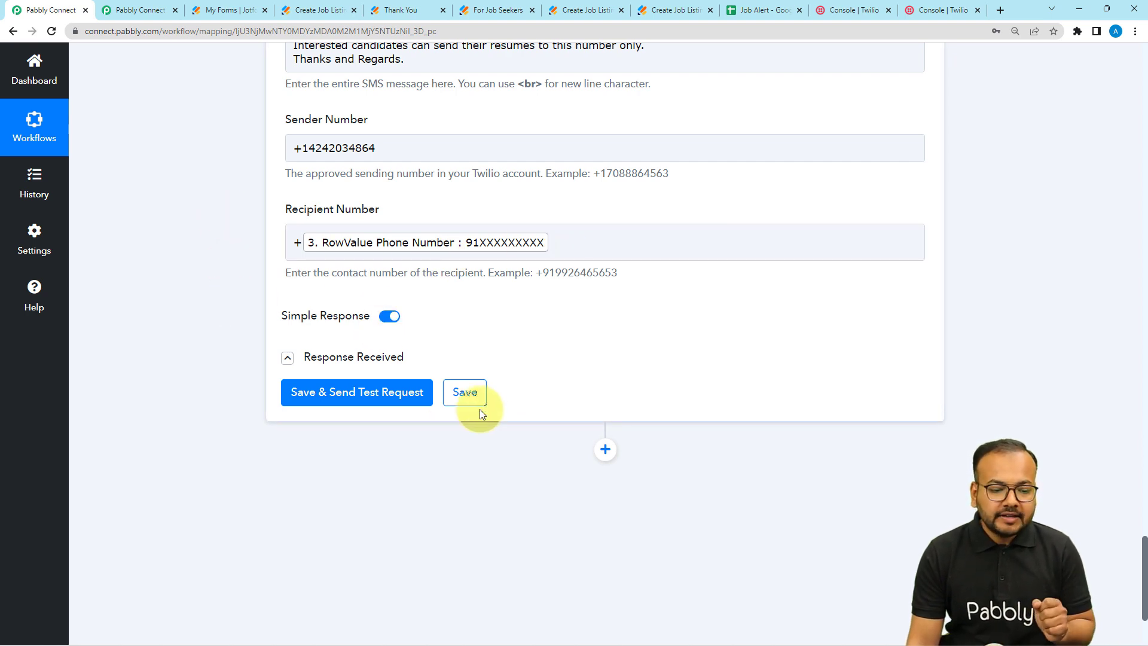
left_click(470, 396)
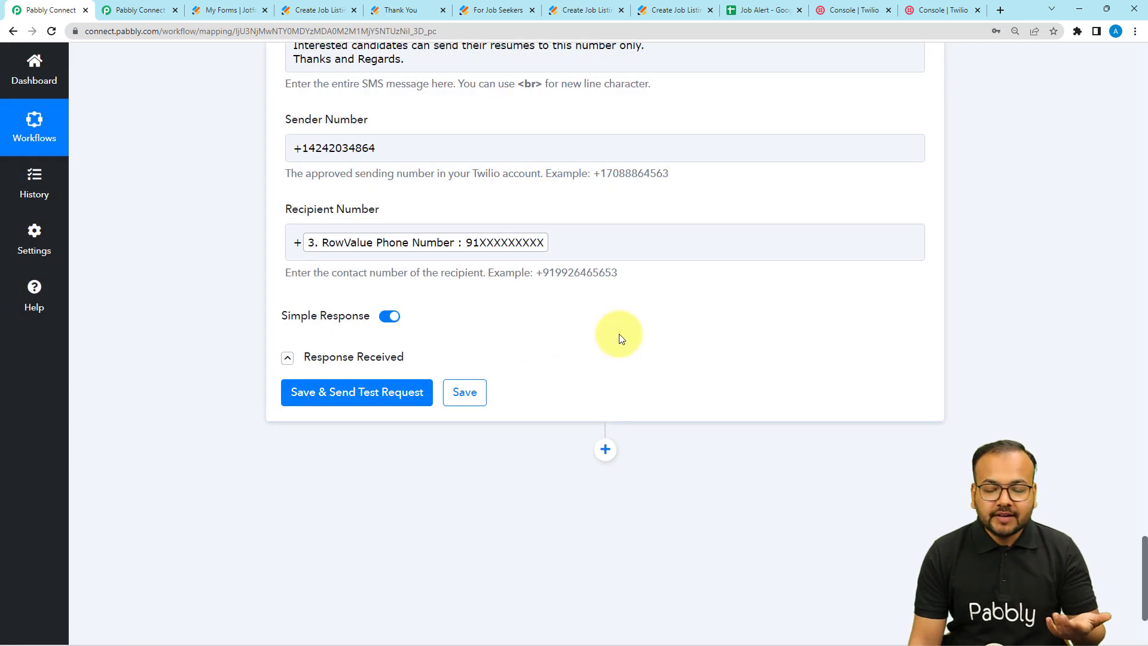
Review the workflow from the Twilio action back up through the Iterator and Google Sheets lookup to the JotForm trigger, collapsing reviewed steps
scroll(618, 334, "up", 9)
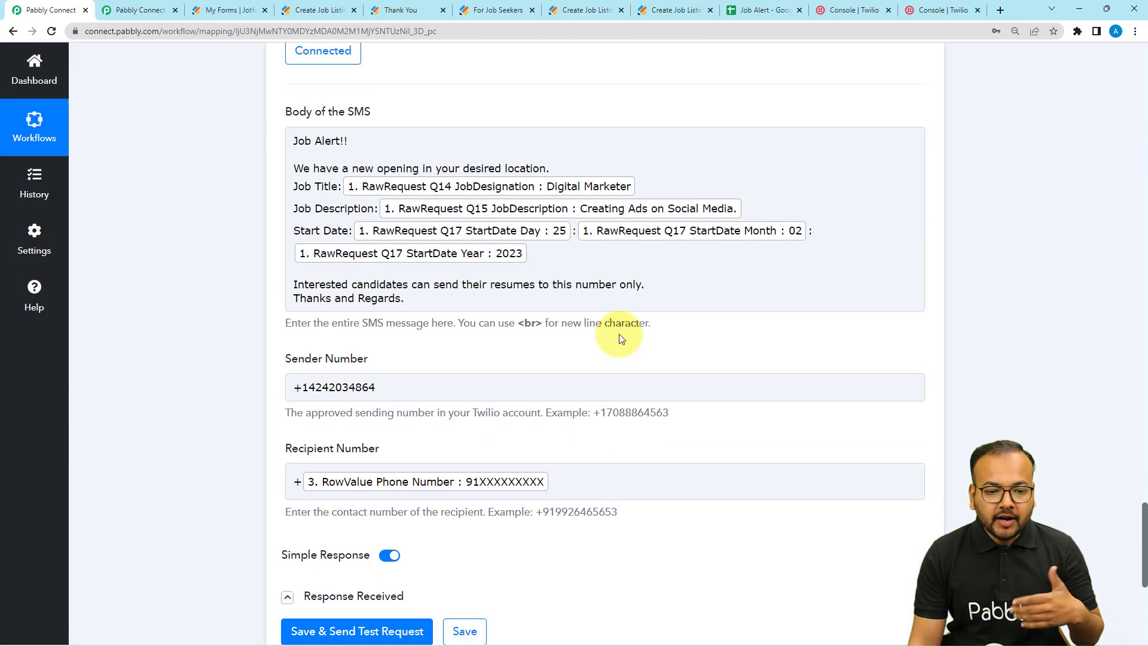
left_click(680, 159)
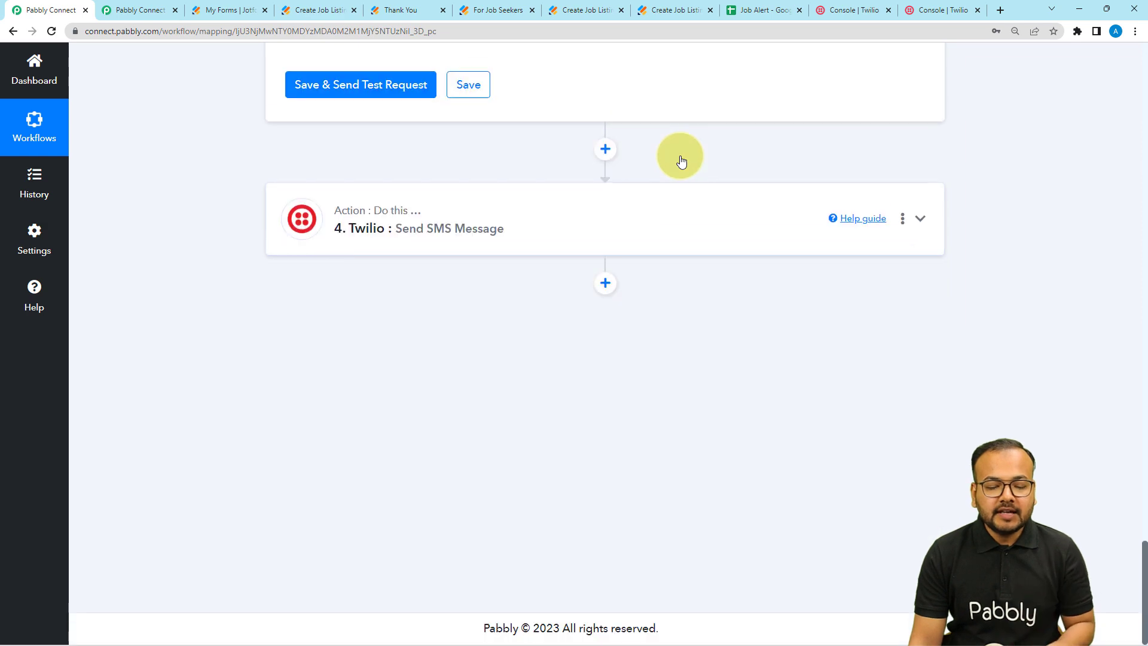
scroll(657, 204, "up", 5)
scroll(657, 204, "up", 7)
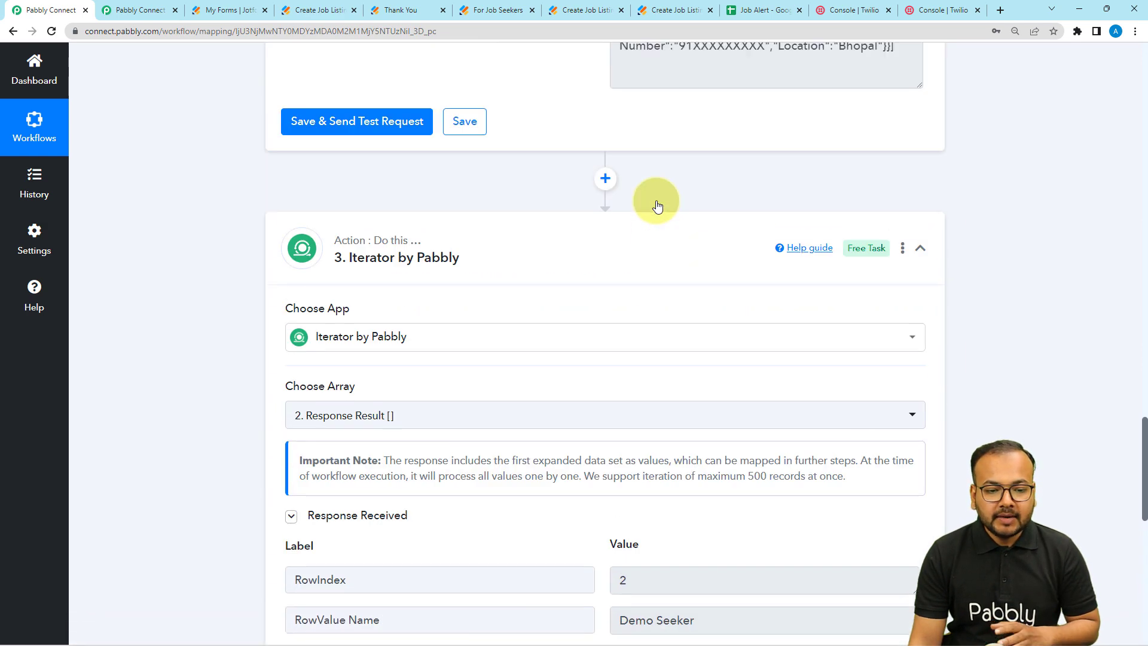
left_click(669, 226)
scroll(666, 227, "up", 9)
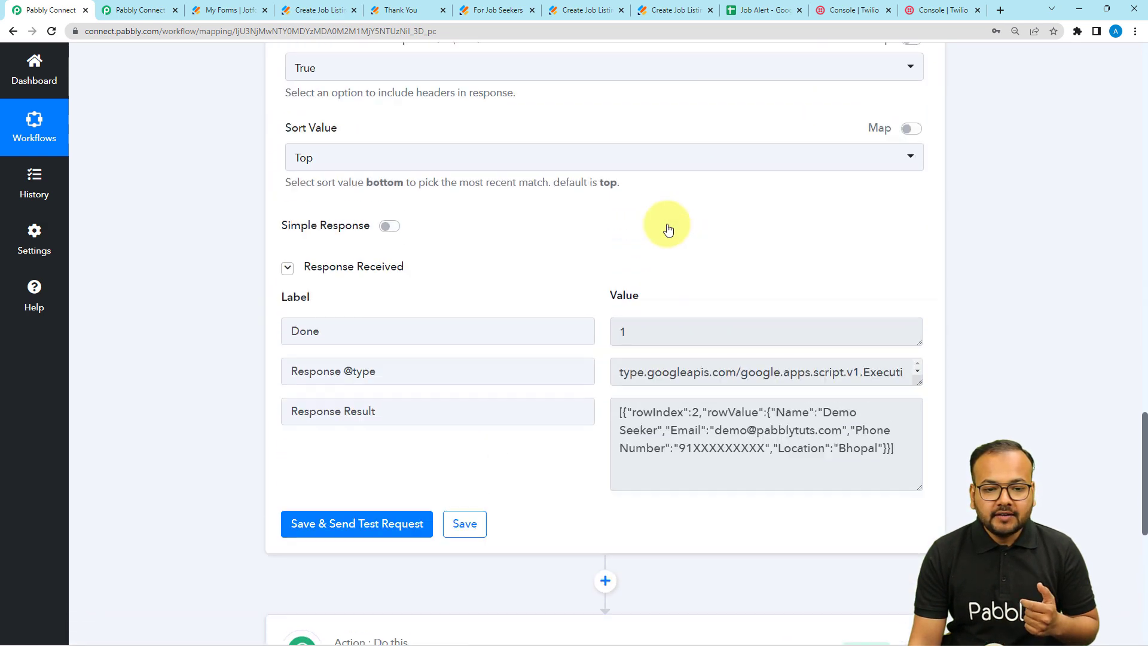
scroll(652, 95, "up", 7)
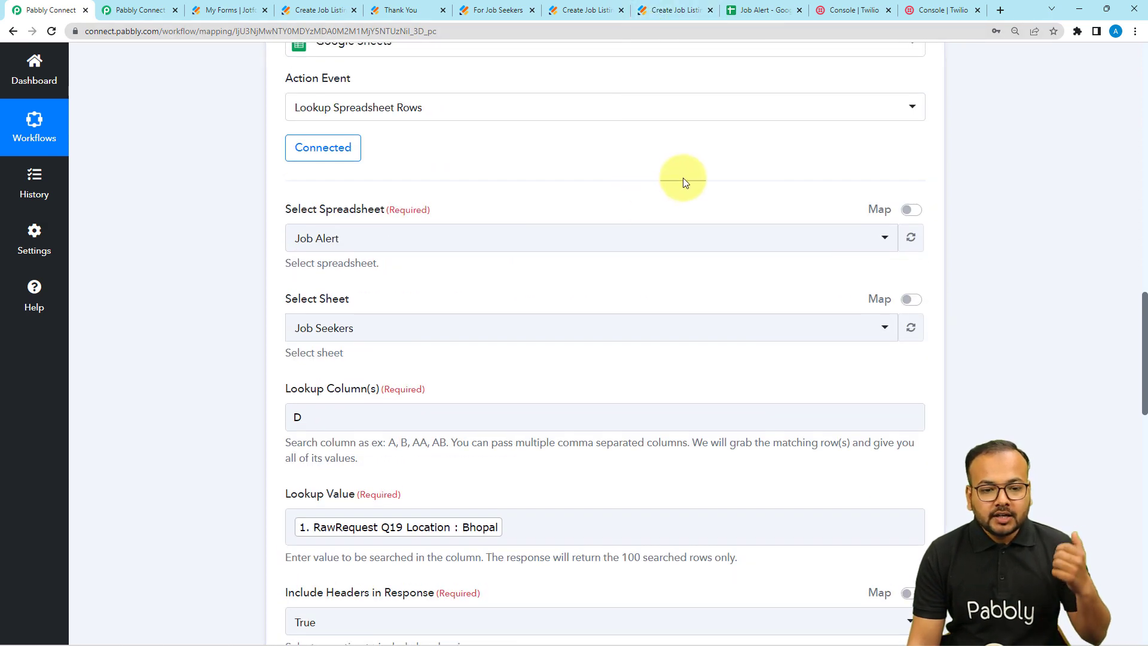
scroll(679, 168, "up", 1)
scroll(668, 153, "up", 12)
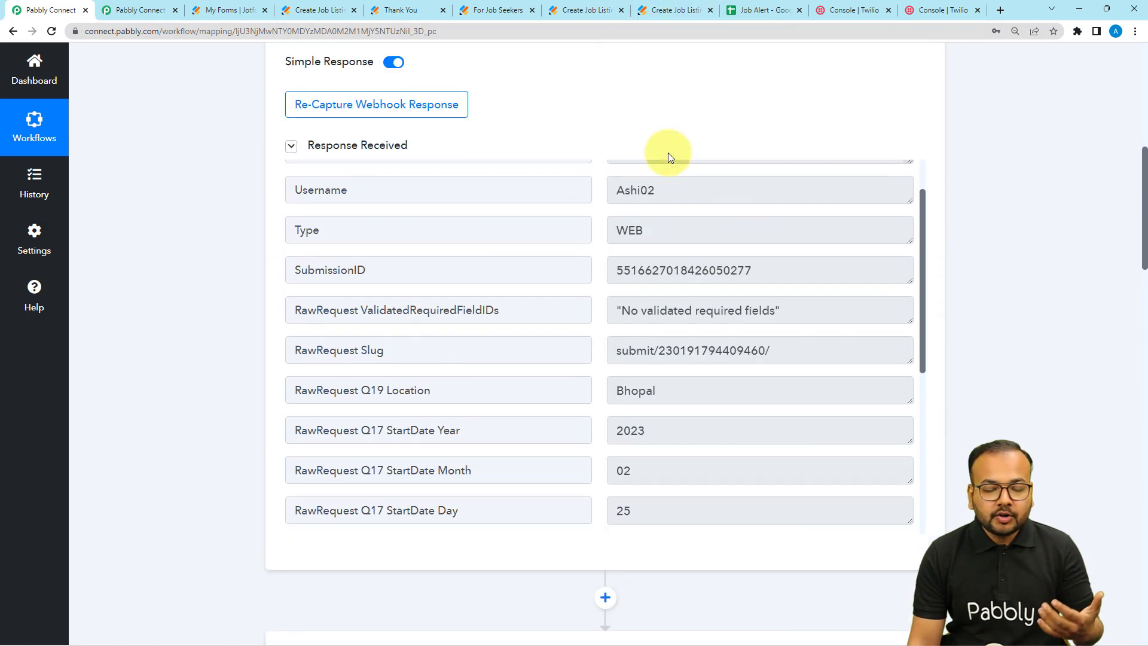
scroll(671, 91, "up", 4)
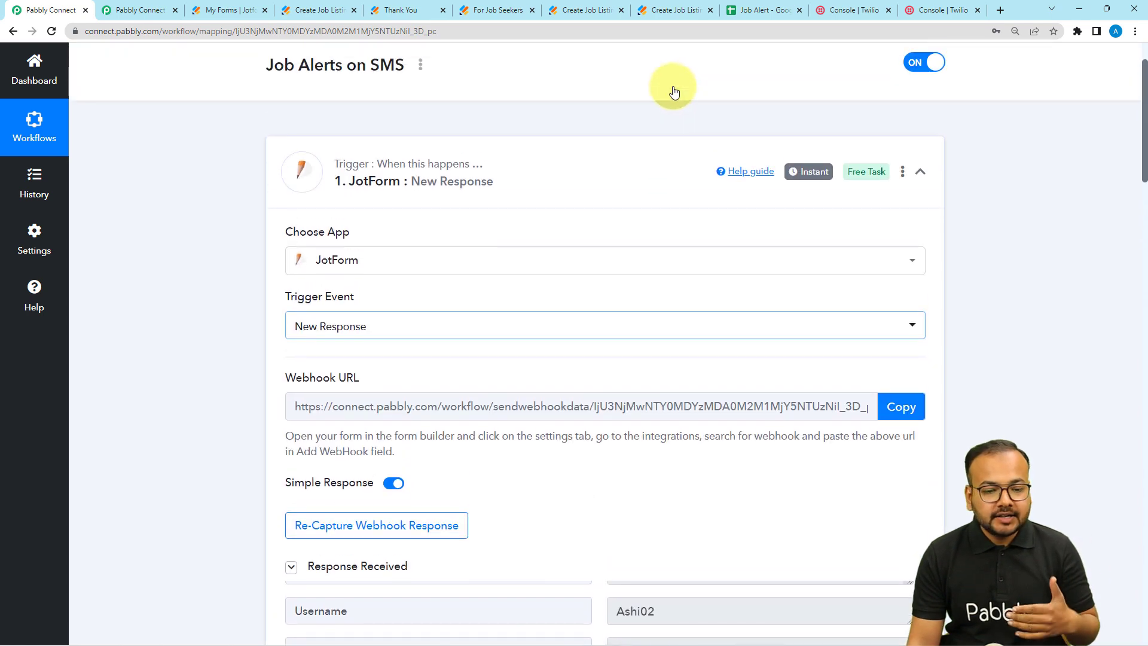
left_click(664, 159)
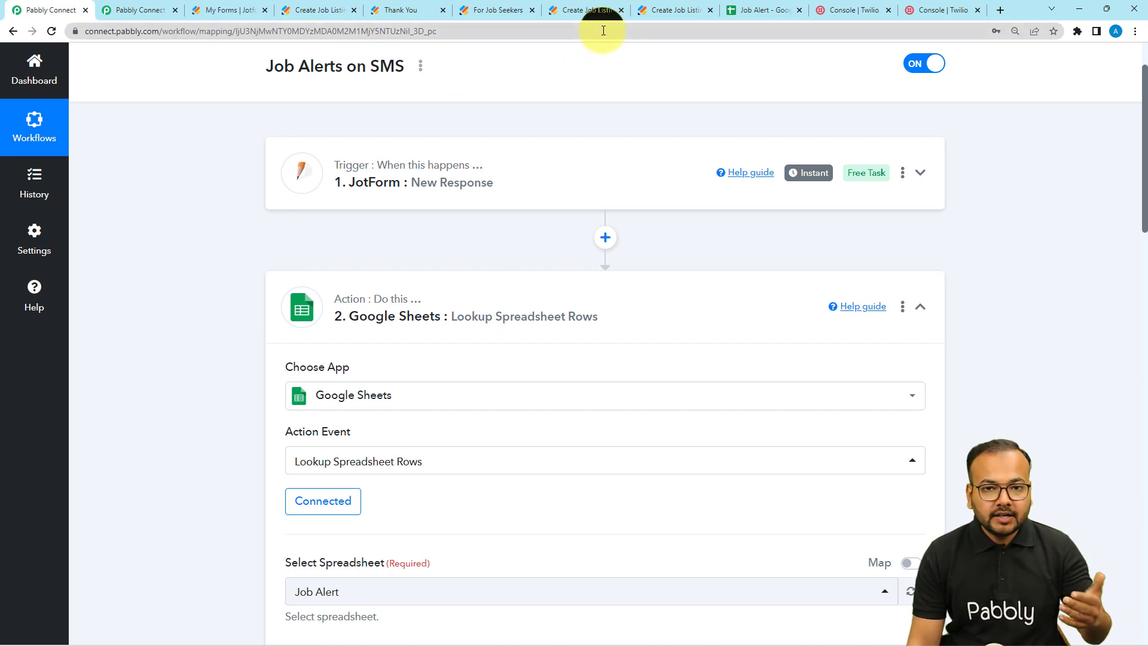
Check the Job Seekers sheet of the Job Alert spreadsheet in Google Sheets and return to the Pabbly Connect workflow
left_click(741, 16)
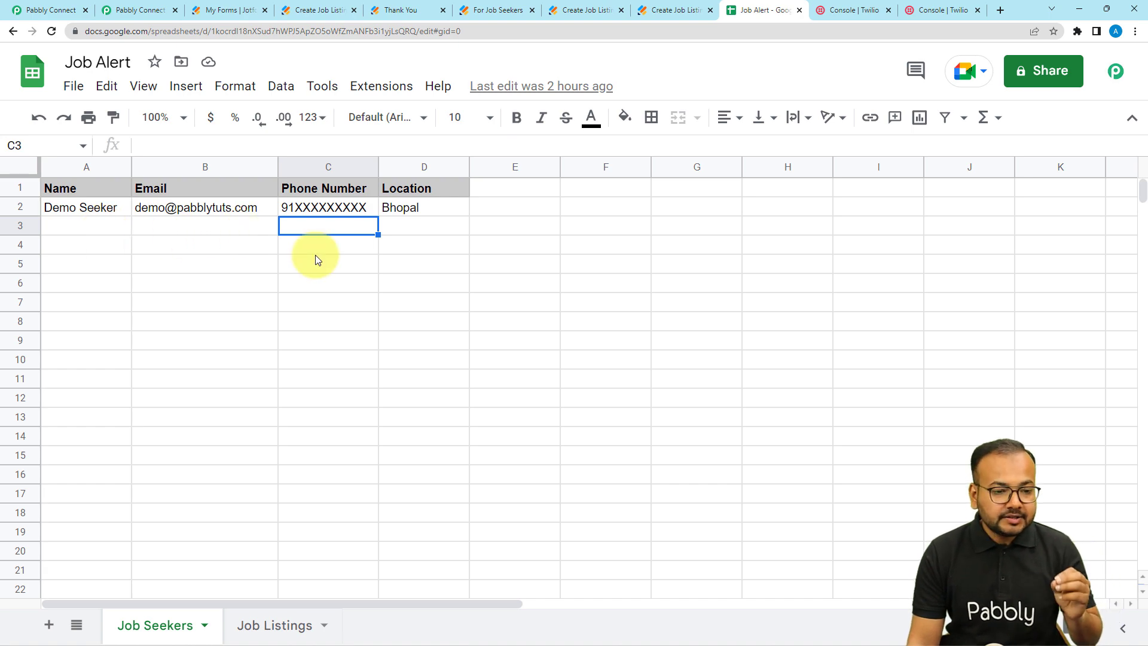
left_click(138, 11)
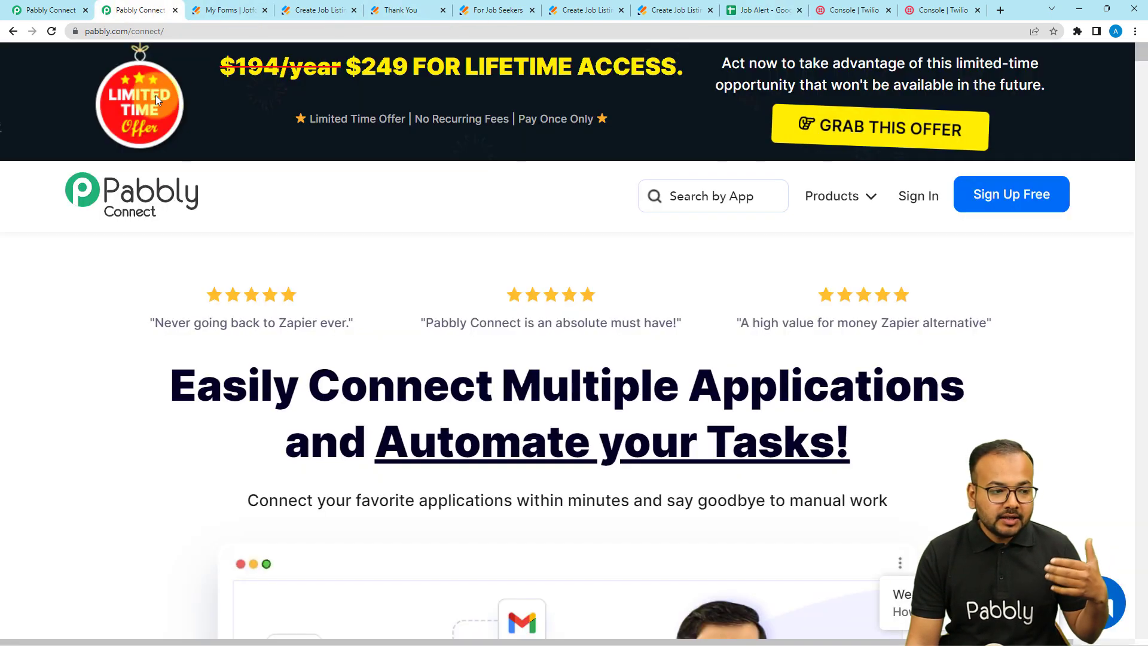
left_click(50, 10)
scroll(159, 193, "up", 1)
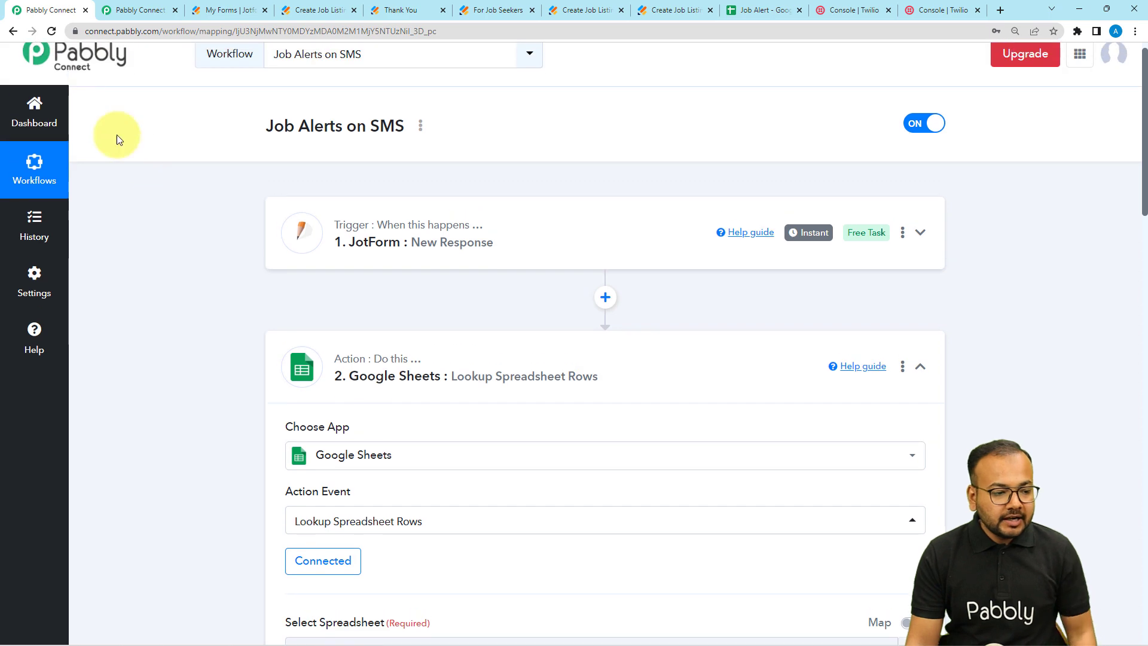
left_click(41, 122)
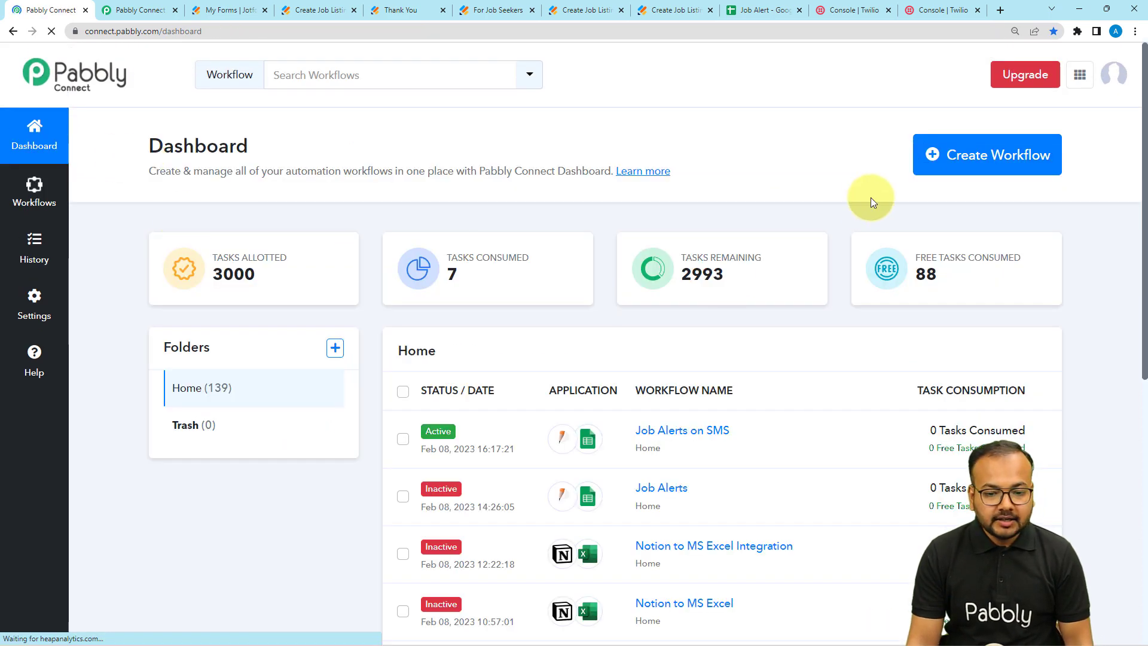
left_click(934, 154)
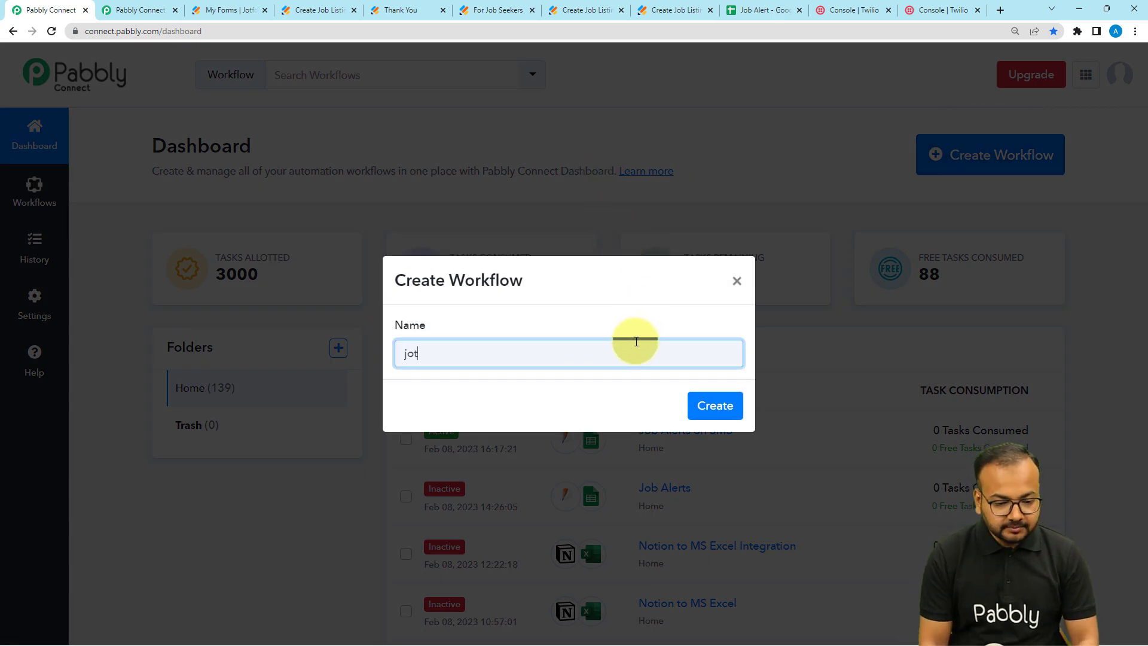
left_click(737, 281)
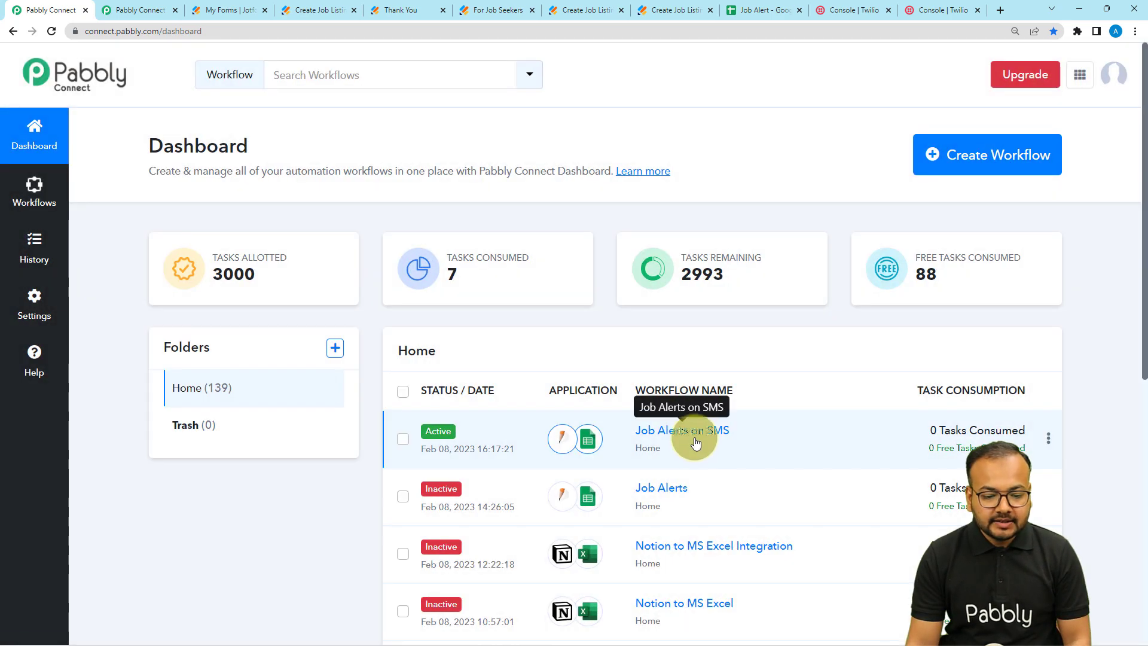
Open the Job Alerts on SMS workflow from the dashboard, review its JotForm trigger and collapse it
left_click(695, 441)
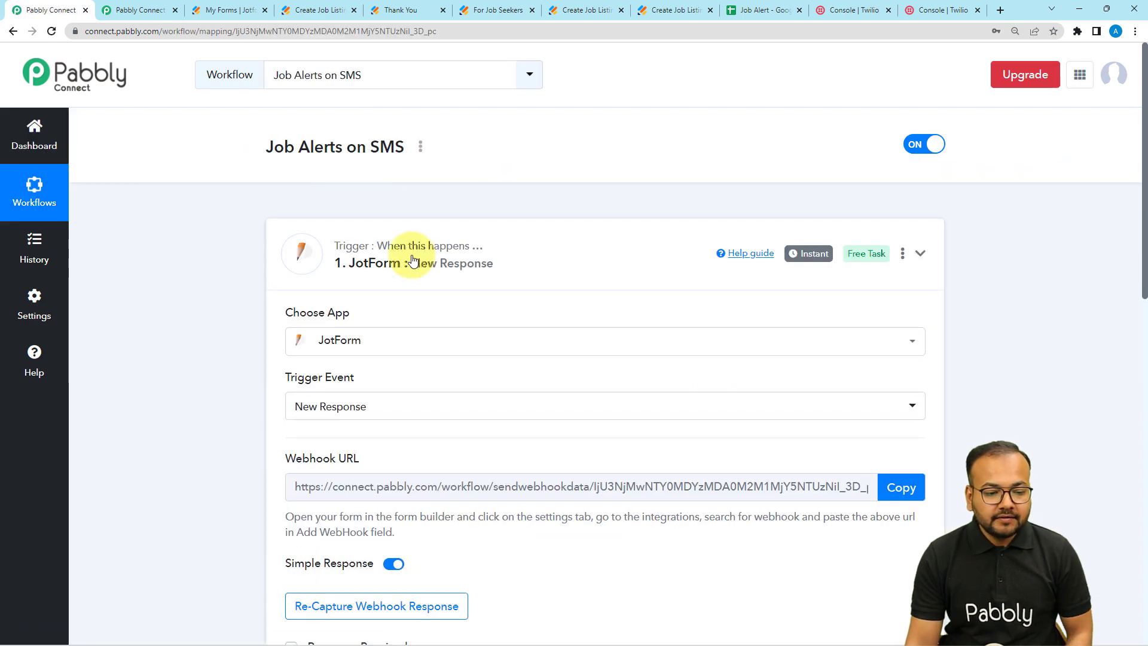
left_click(410, 264)
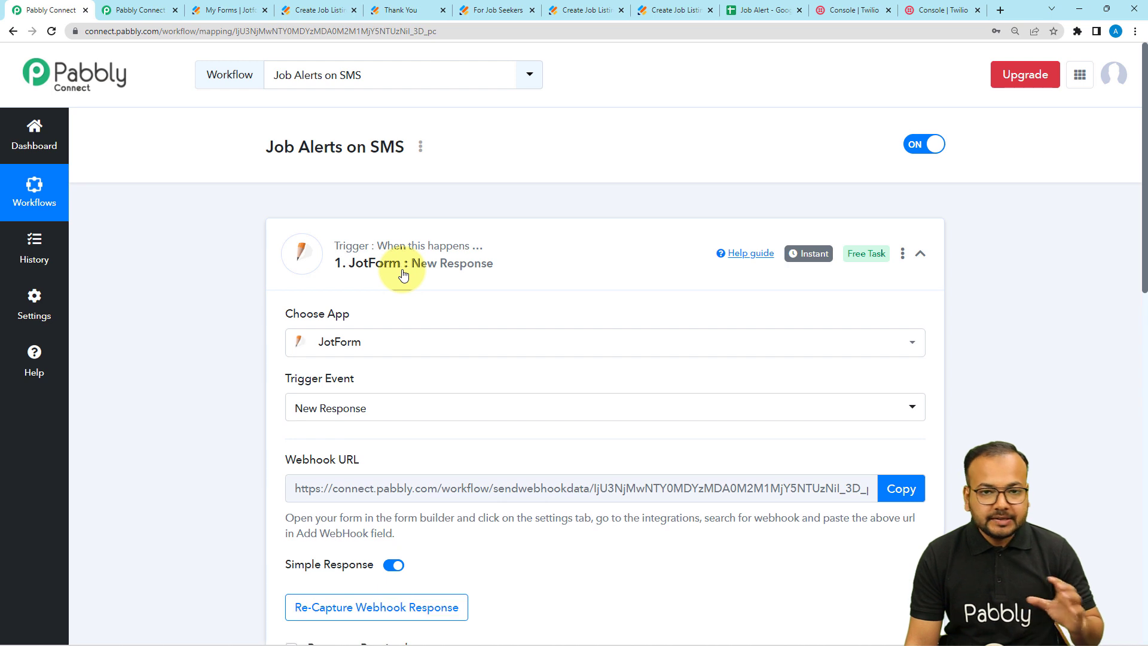
left_click(403, 272)
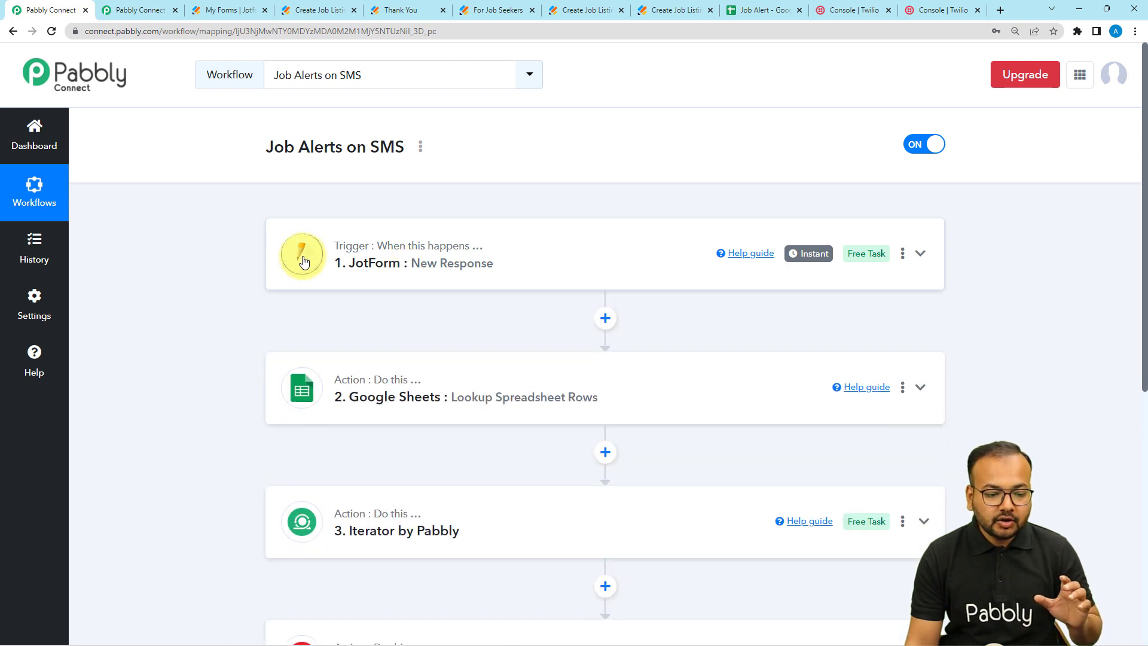
scroll(252, 266, "down", 1)
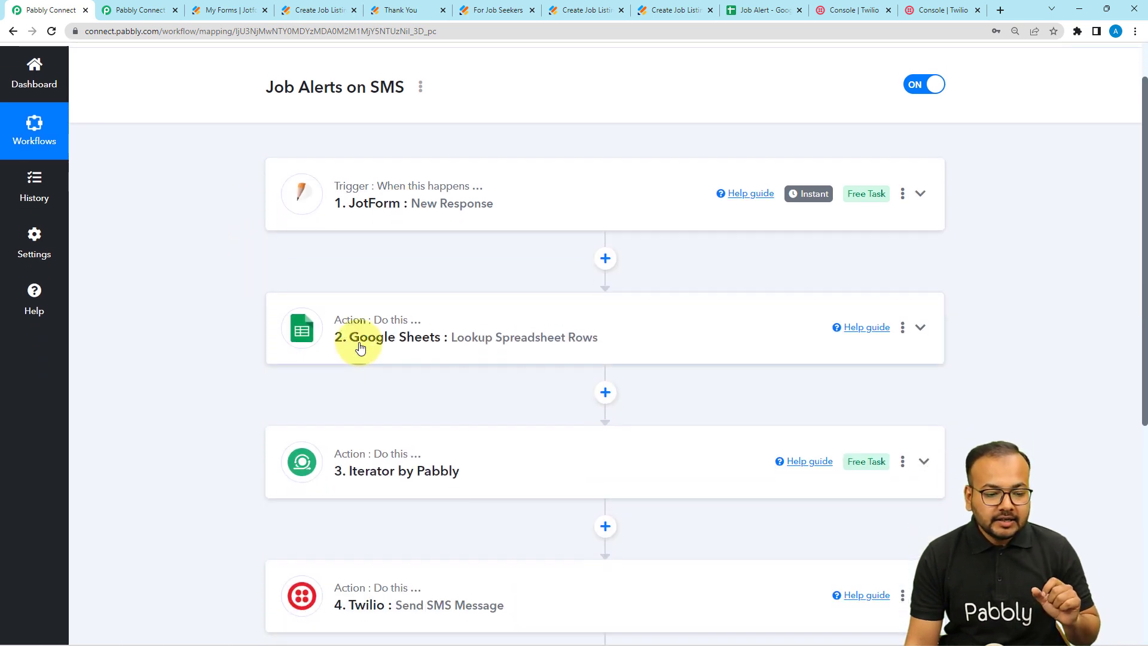
Expand the Google Sheets lookup step and view its available action events, keeping Lookup Spreadsheet Rows
left_click(359, 346)
scroll(246, 350, "down", 2)
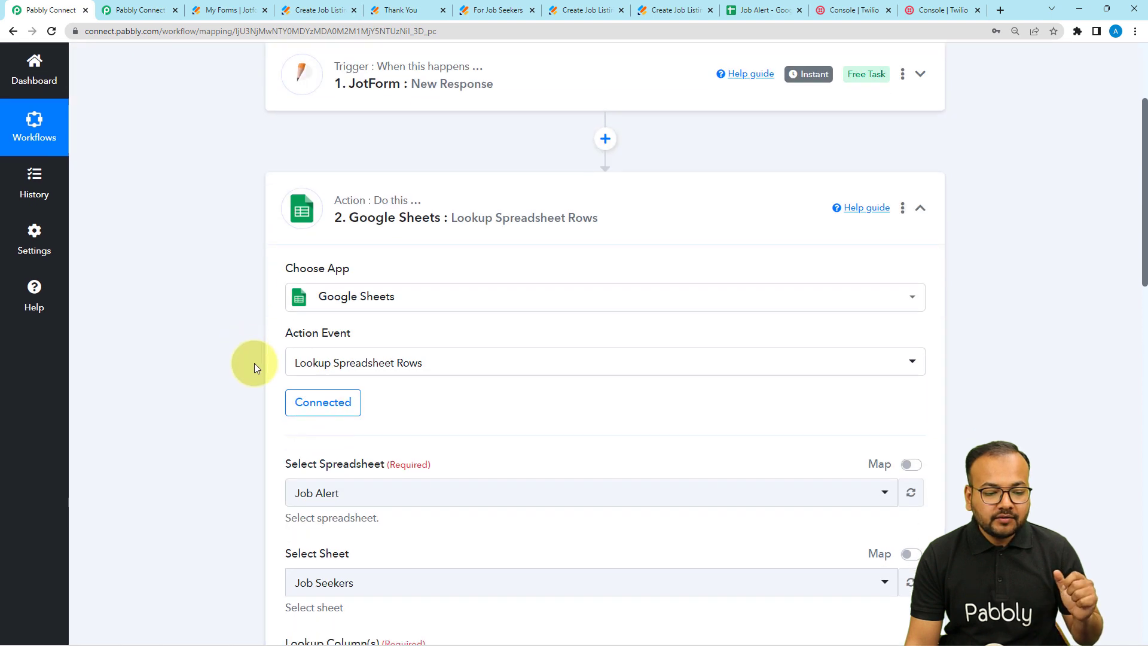
left_click(415, 364)
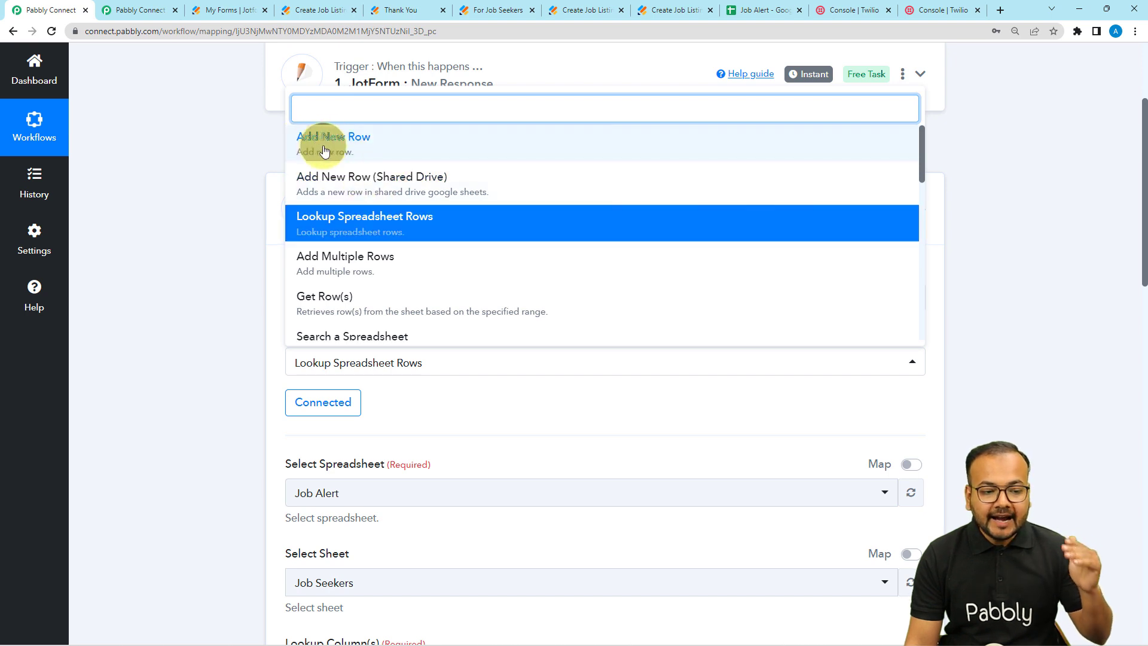
left_click(226, 242)
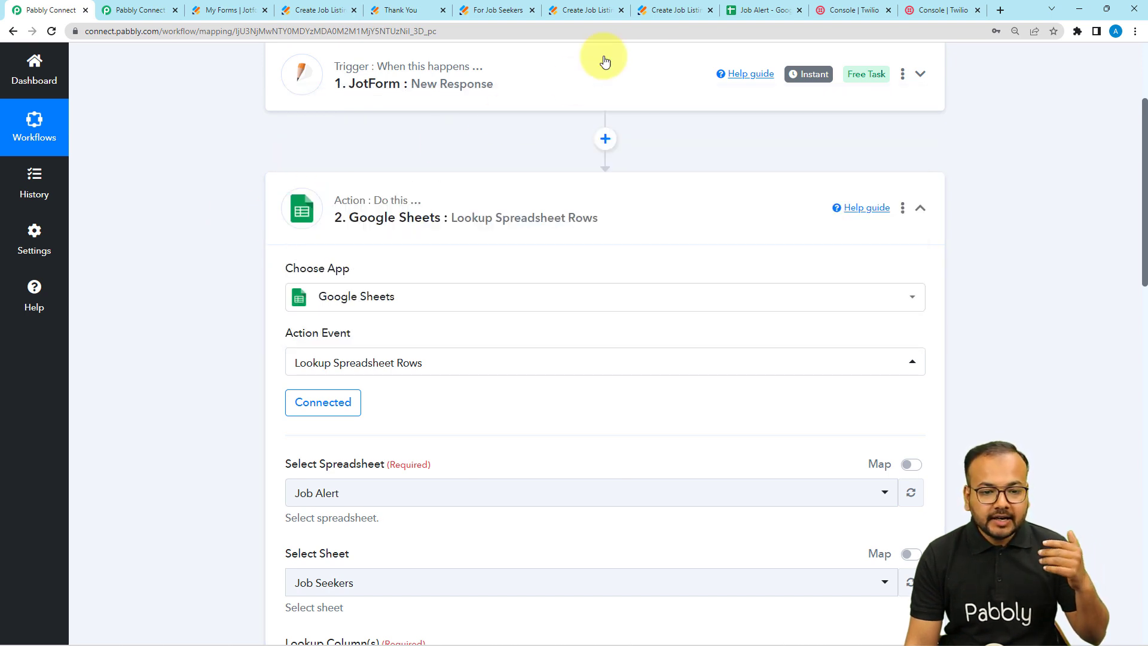
Compare the lookup column and lookup value settings with the Job Seekers sheet of the Job Alert spreadsheet in Google Sheets
left_click(744, 10)
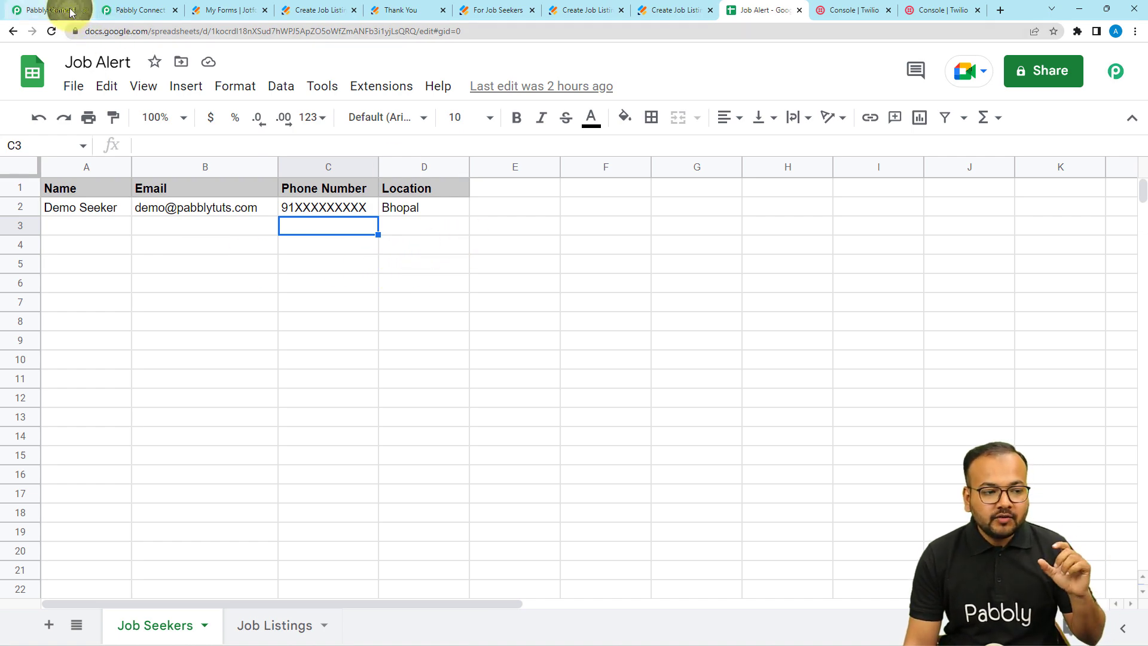
left_click(122, 10)
left_click(51, 10)
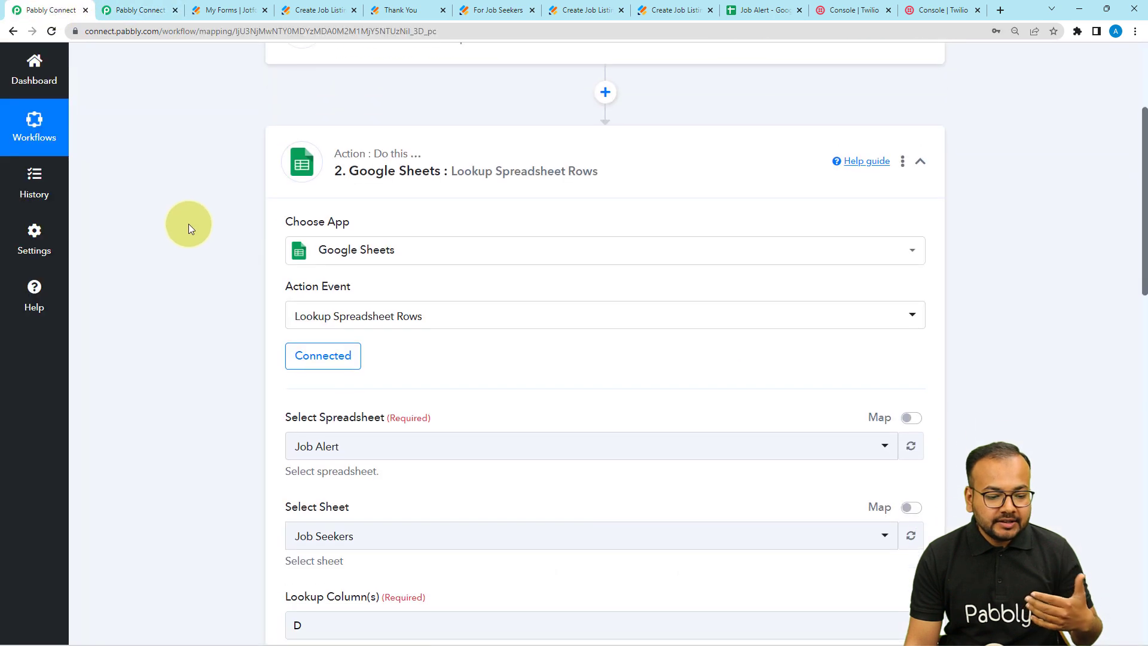
scroll(189, 223, "down", 8)
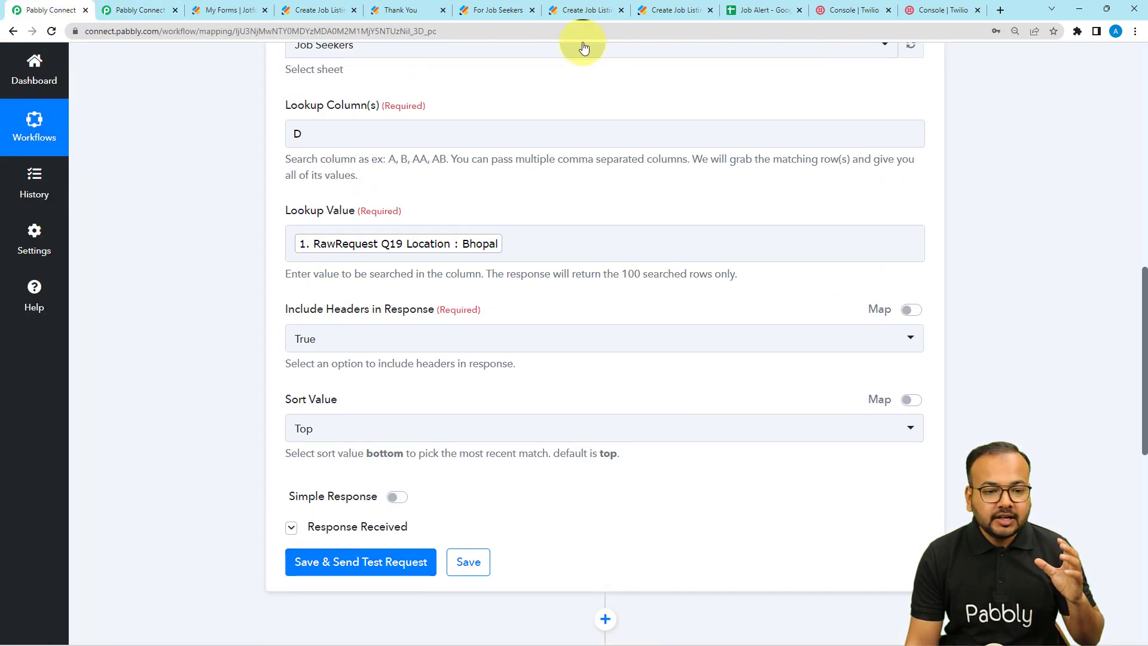
left_click(741, 11)
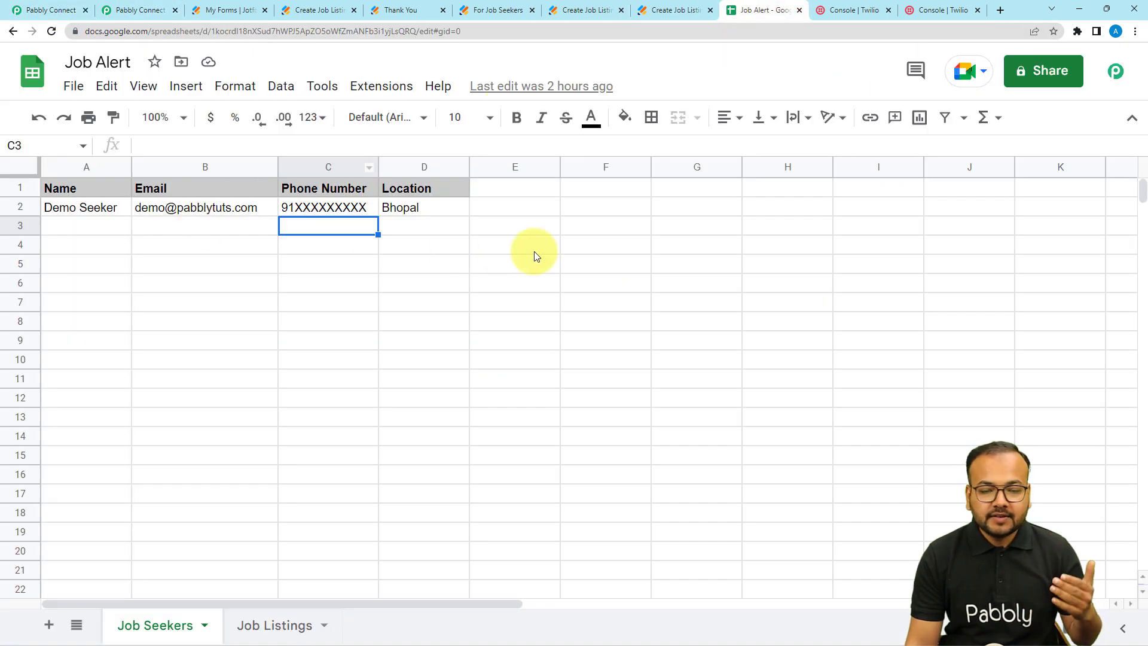
left_click(66, 10)
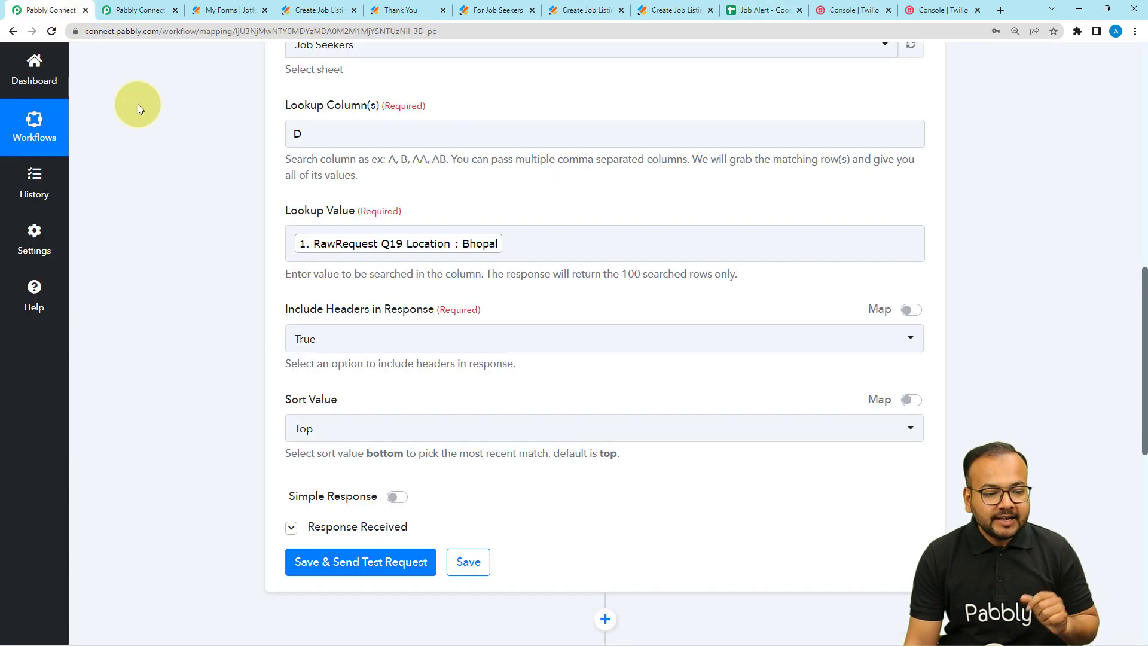
Collapse the reviewed Google Sheets lookup step in the Pabbly Connect workflow
scroll(317, 153, "up", 2)
scroll(316, 154, "up", 4)
scroll(451, 195, "up", 3)
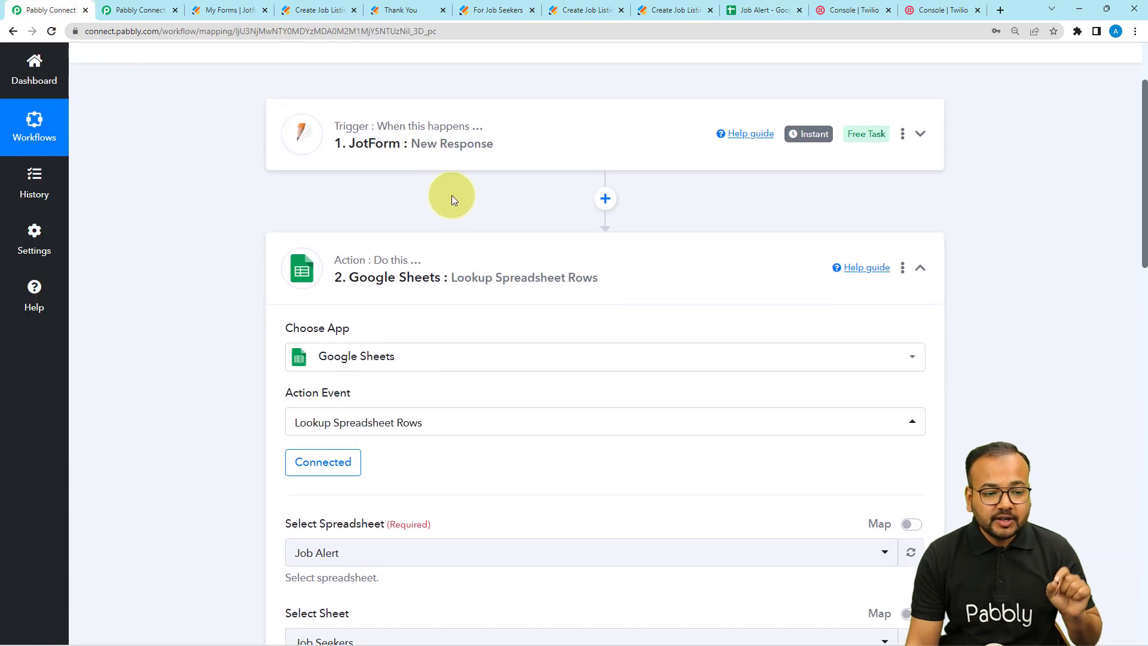
left_click(457, 261)
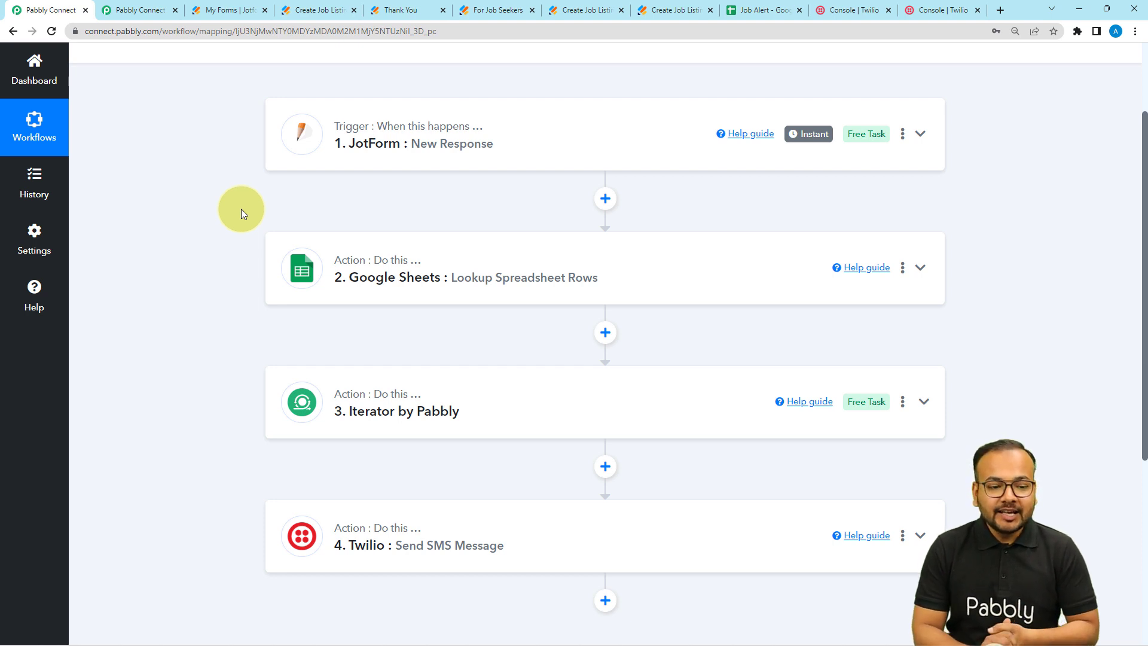
Switch from the workflow overview to Google Sheets to view the Job Seekers sheet again
scroll(251, 198, "up", 3)
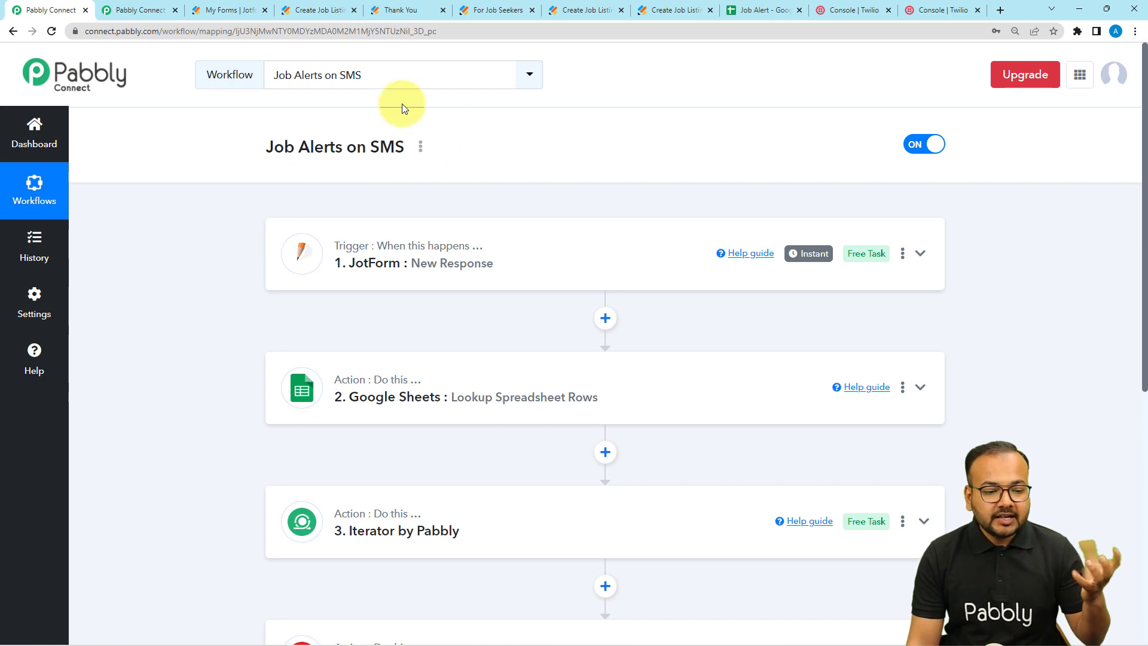
left_click(751, 10)
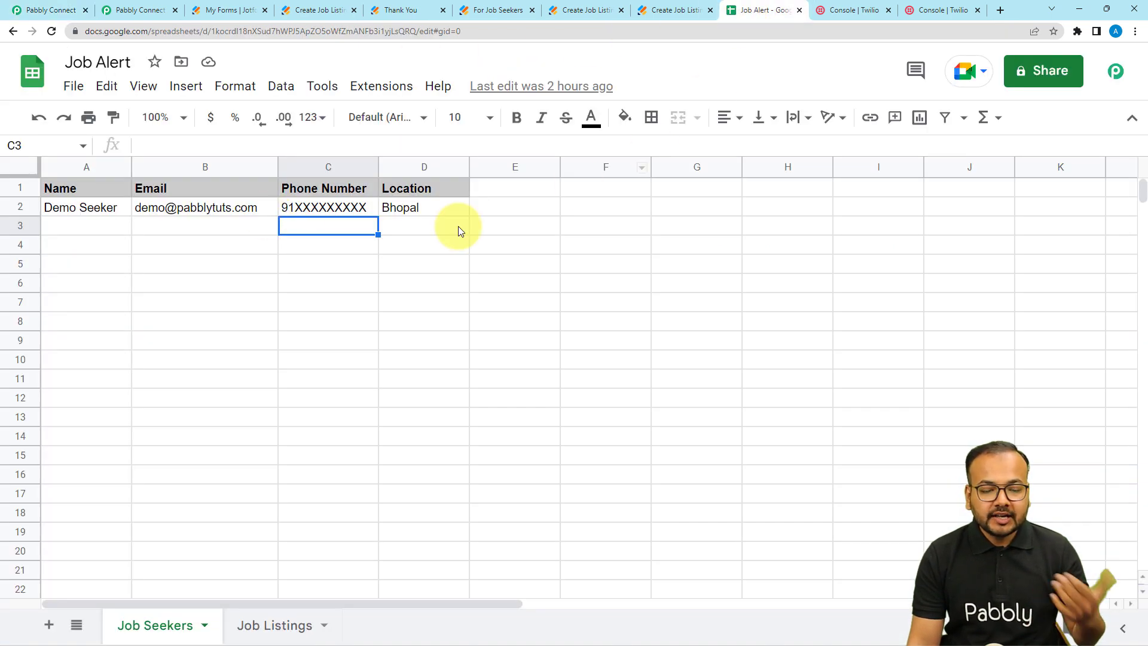